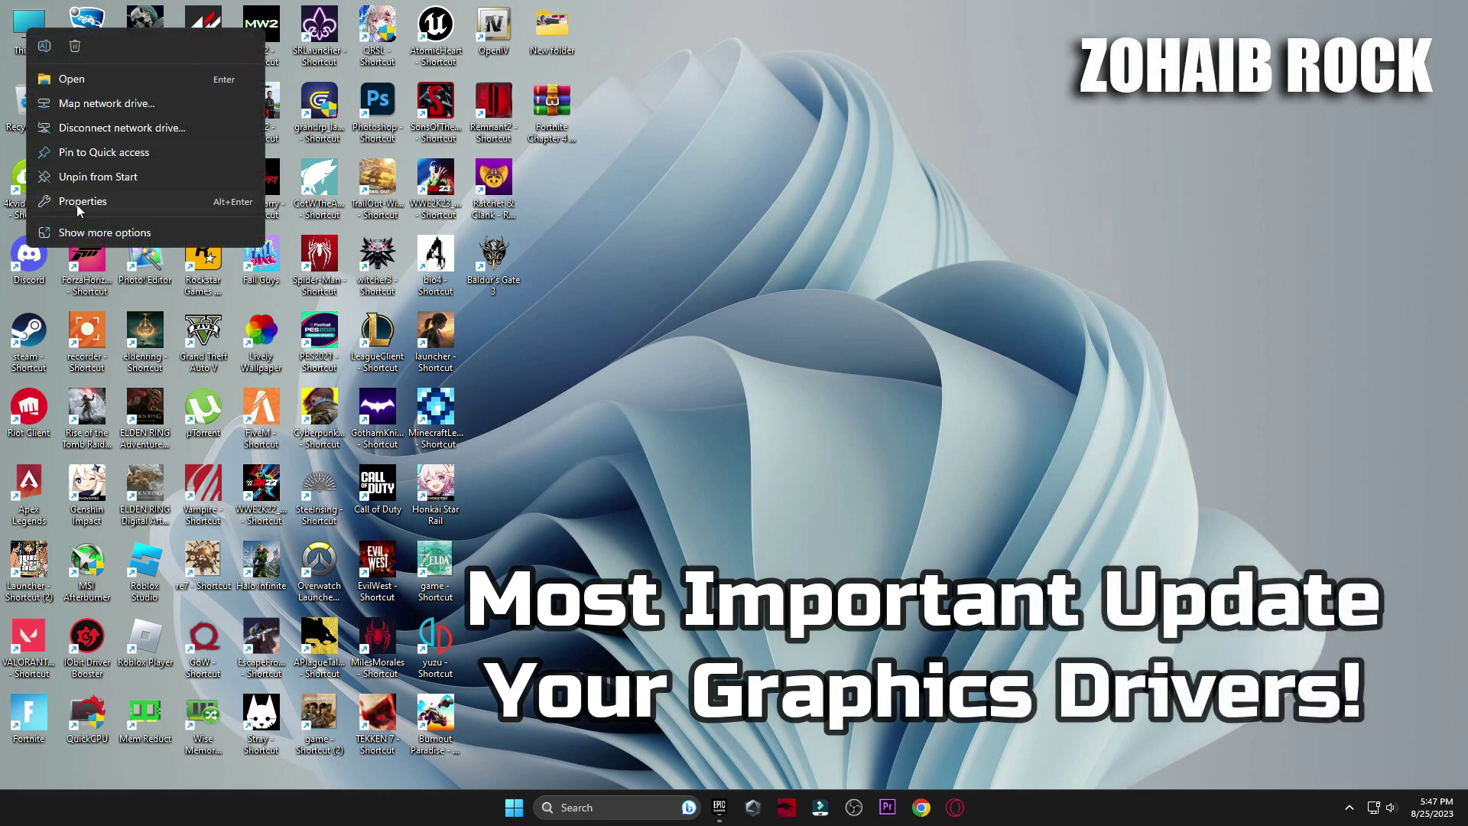
Open Computer Management from This PC and show its Device Manager.
click(121, 234)
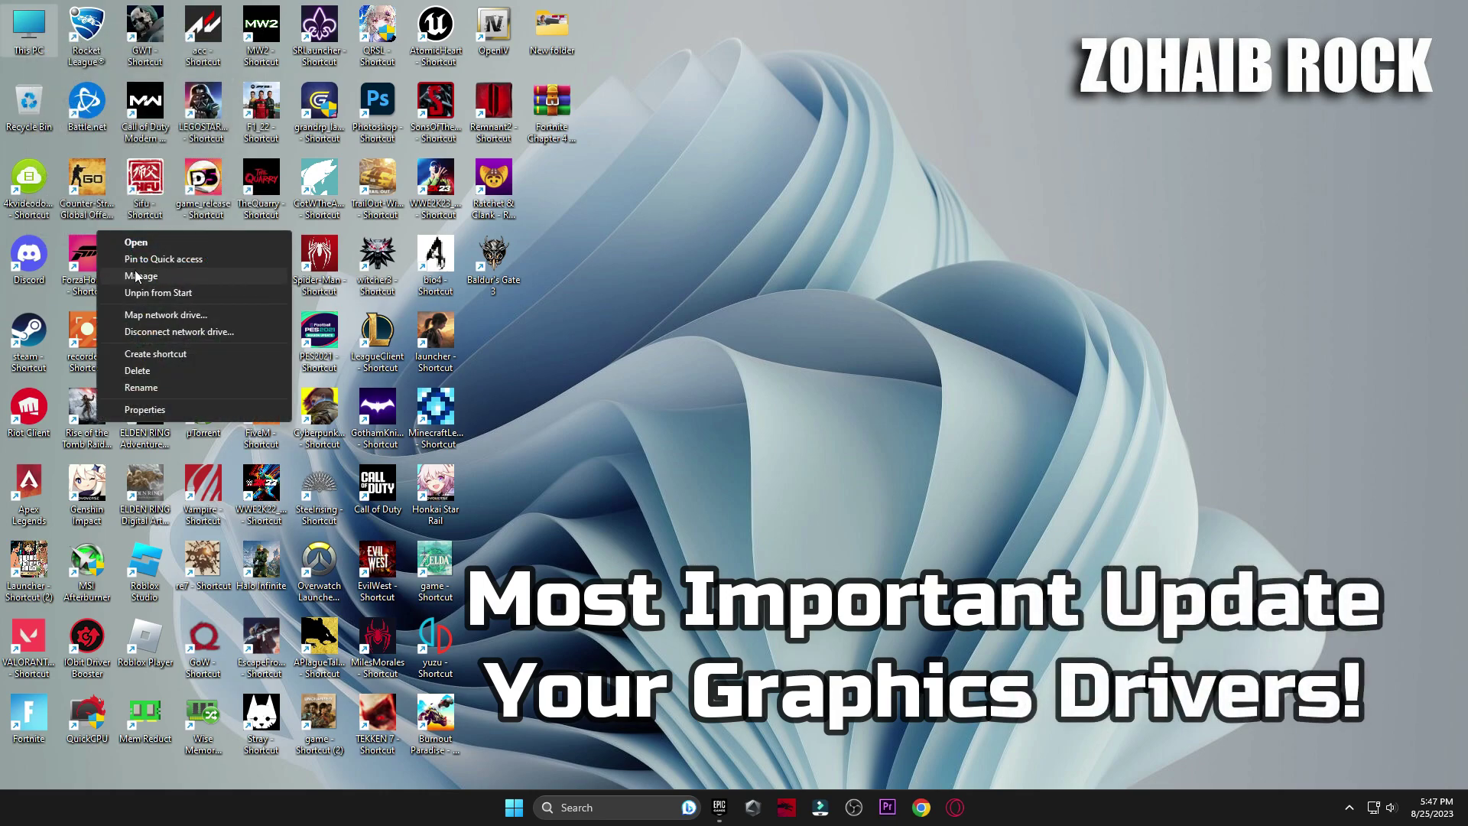
click(134, 270)
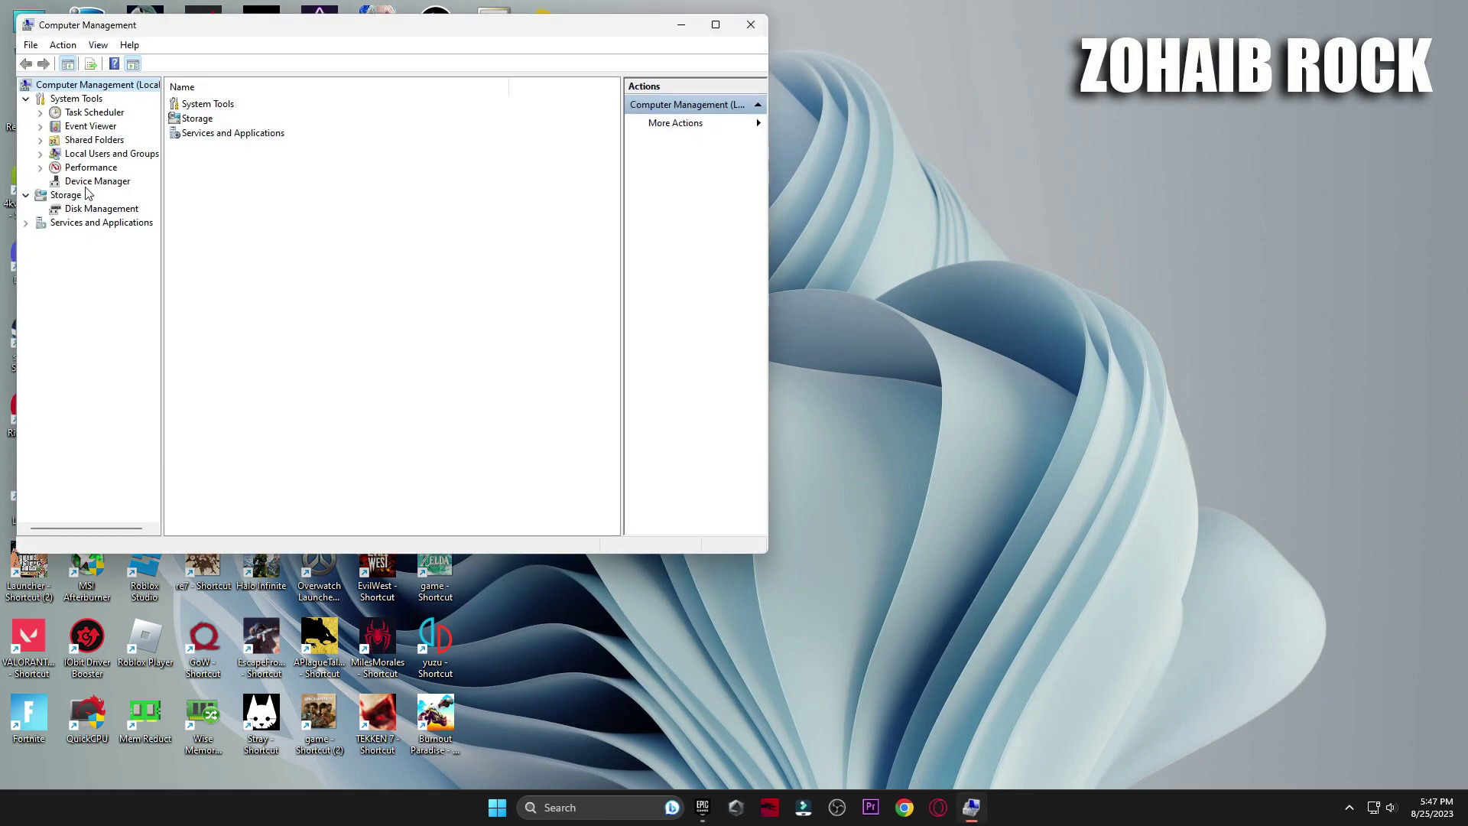
click(97, 181)
Search automatically for an updated driver for the NVIDIA GeForce RTX 3070 display adapter, then close Computer Management.
double_click(226, 143)
click(252, 155)
right_click(275, 156)
click(310, 163)
click(332, 243)
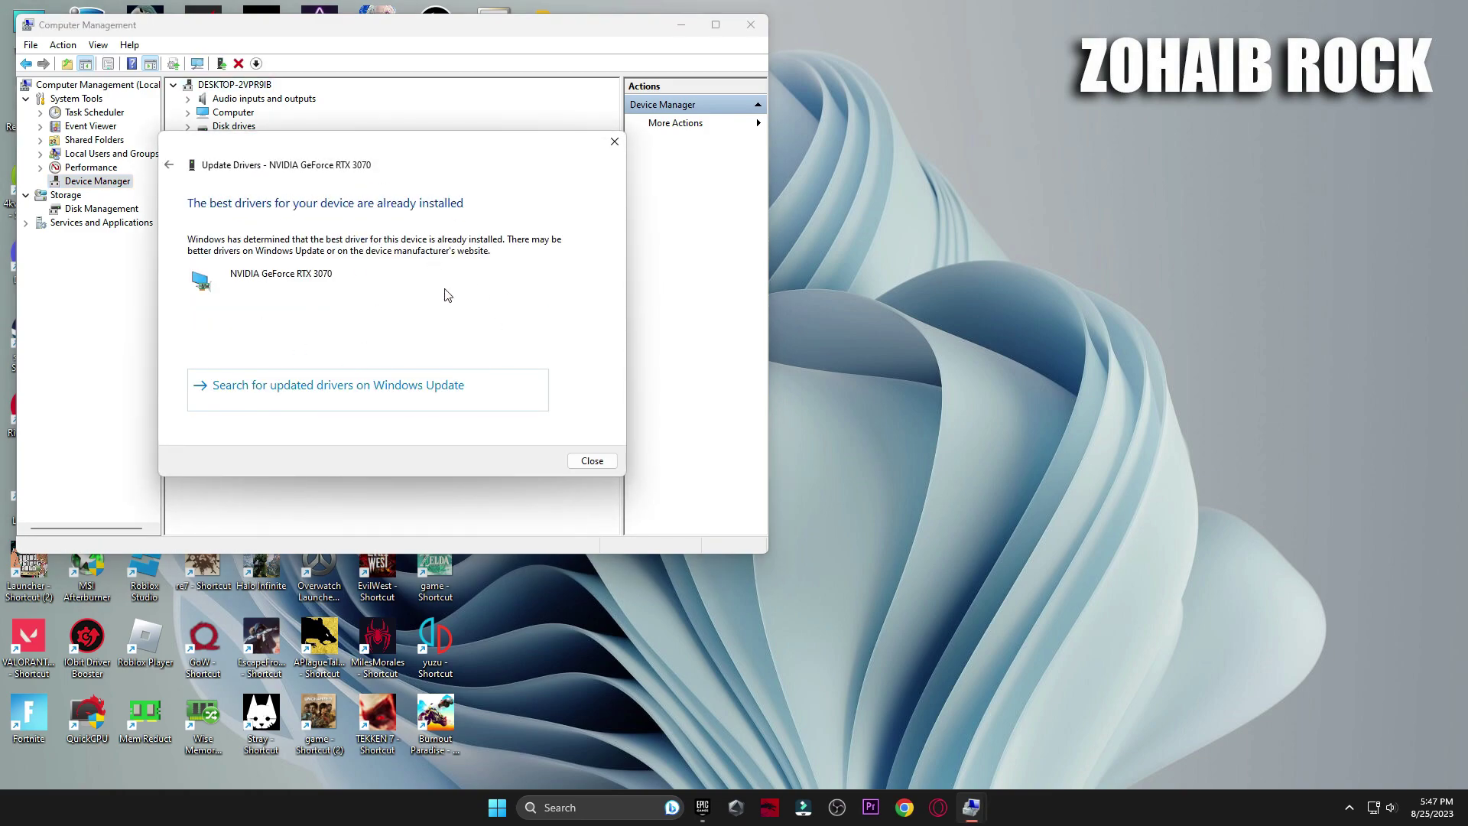
click(614, 141)
click(750, 24)
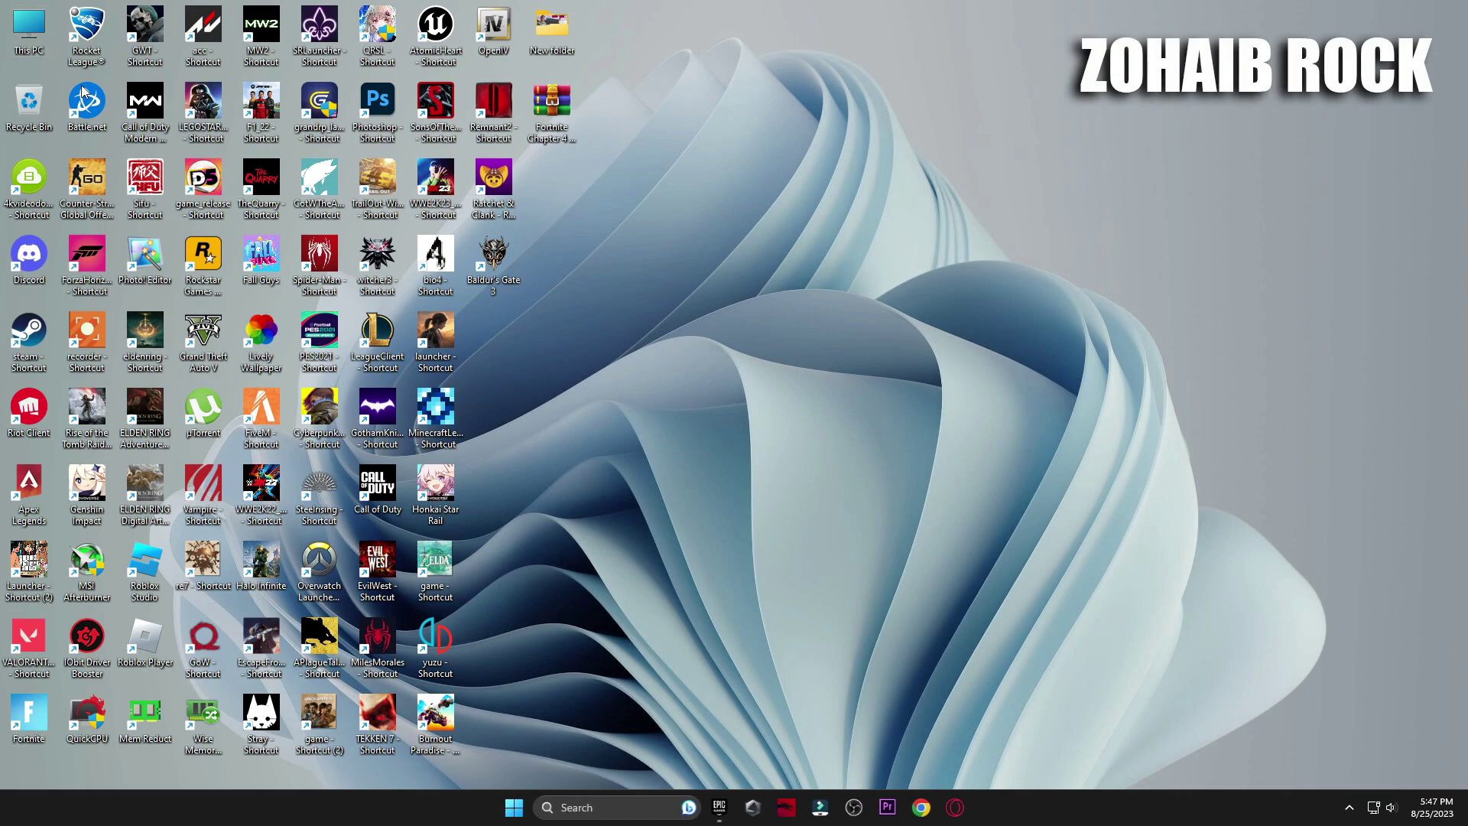
Open the Win64 folder of the Fortnite installation at Local Disk (I:)\Games\Fortnite\FortniteGame\Binaries\Win64.
double_click(13, 42)
double_click(784, 378)
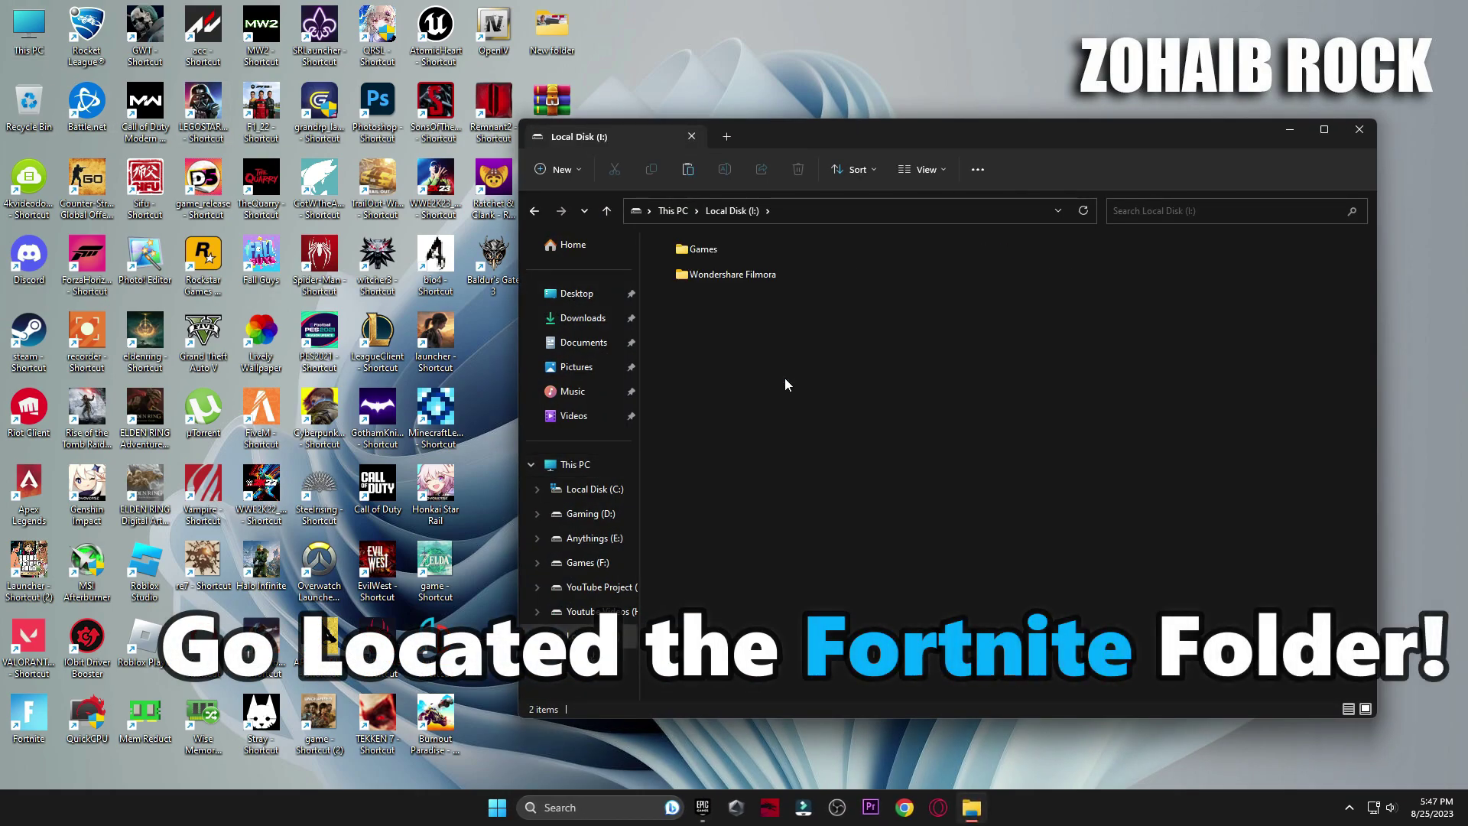
double_click(705, 258)
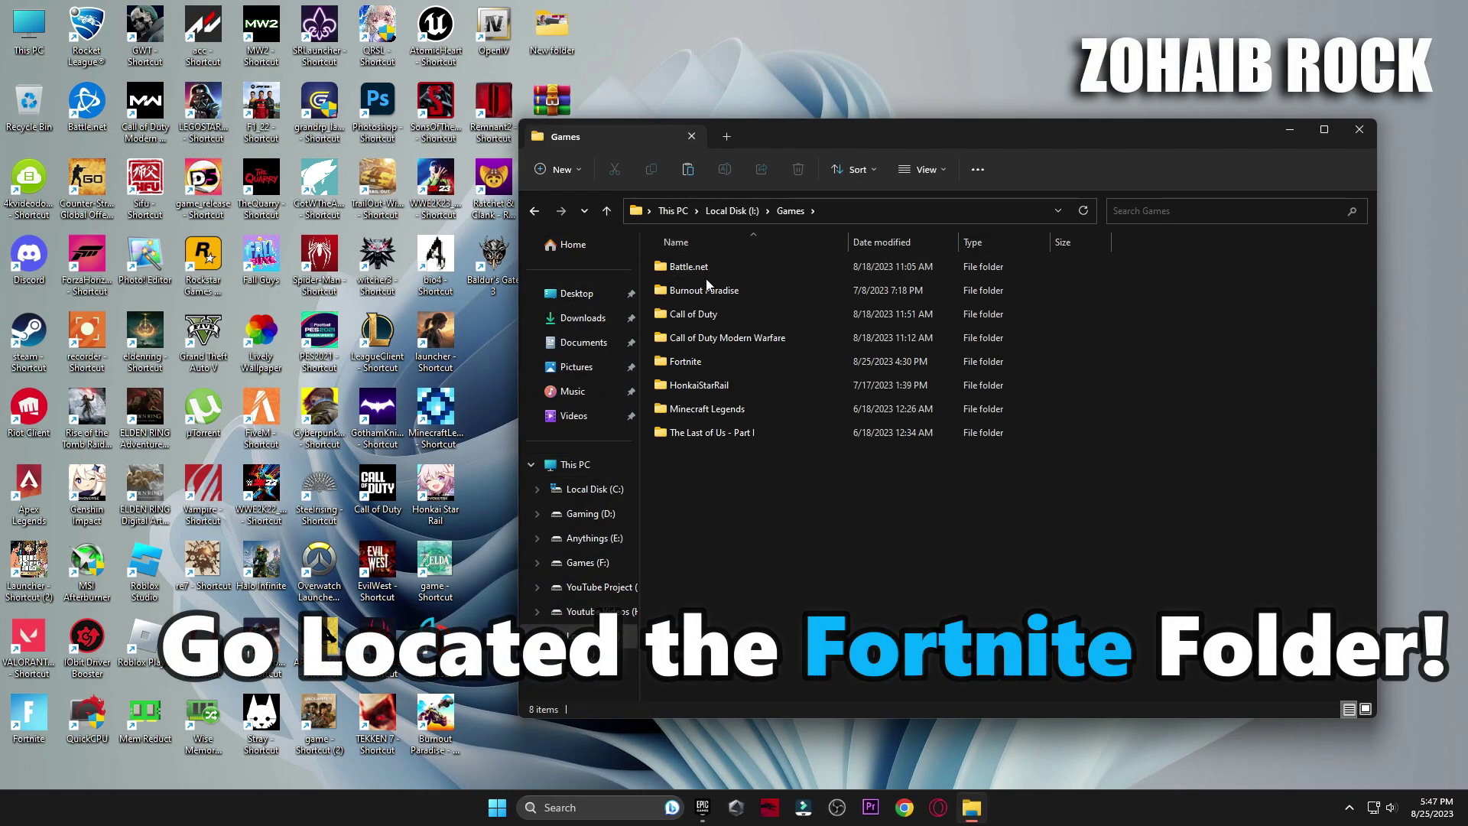
double_click(726, 361)
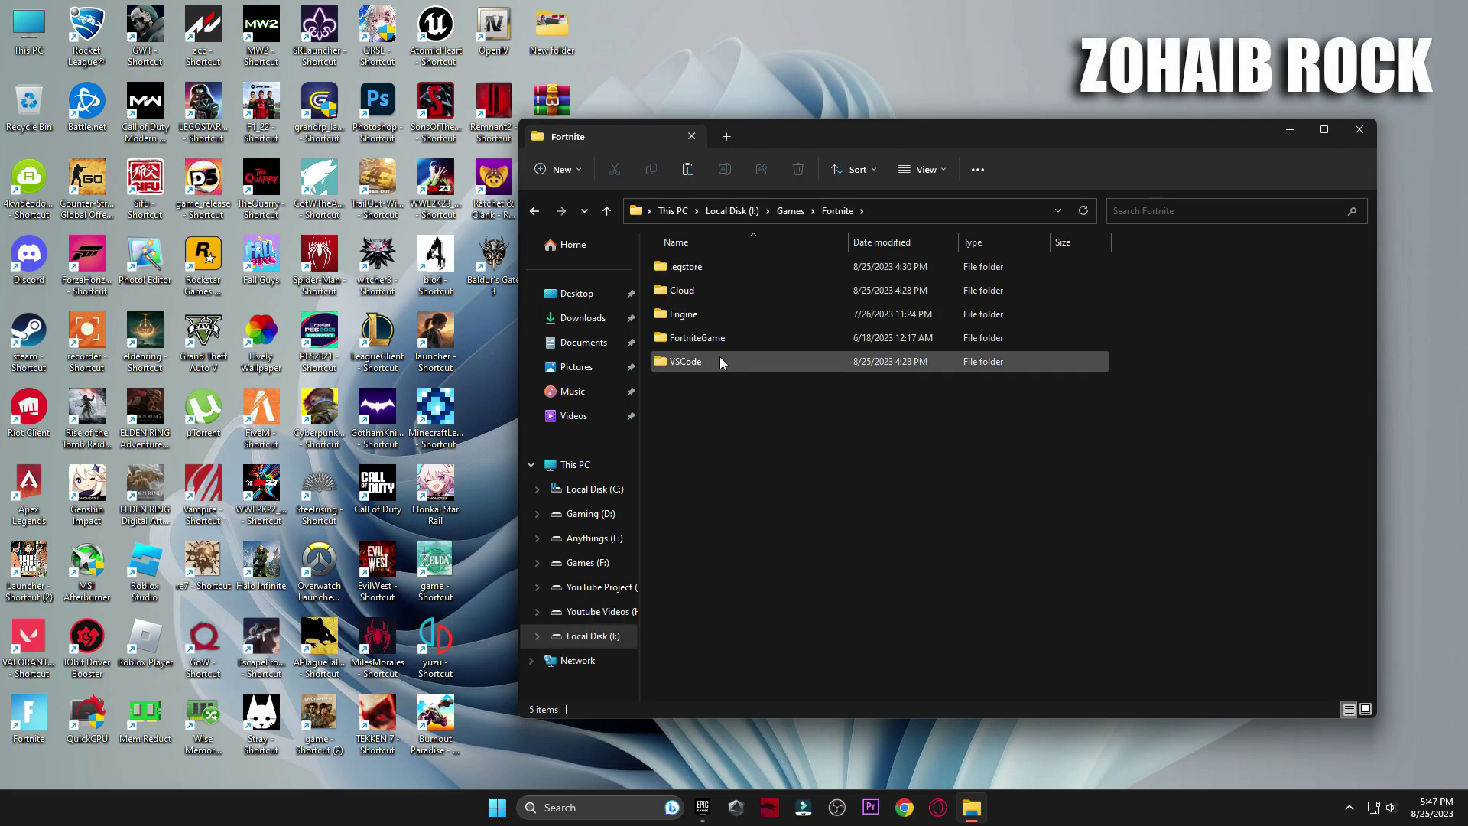
double_click(714, 337)
double_click(700, 269)
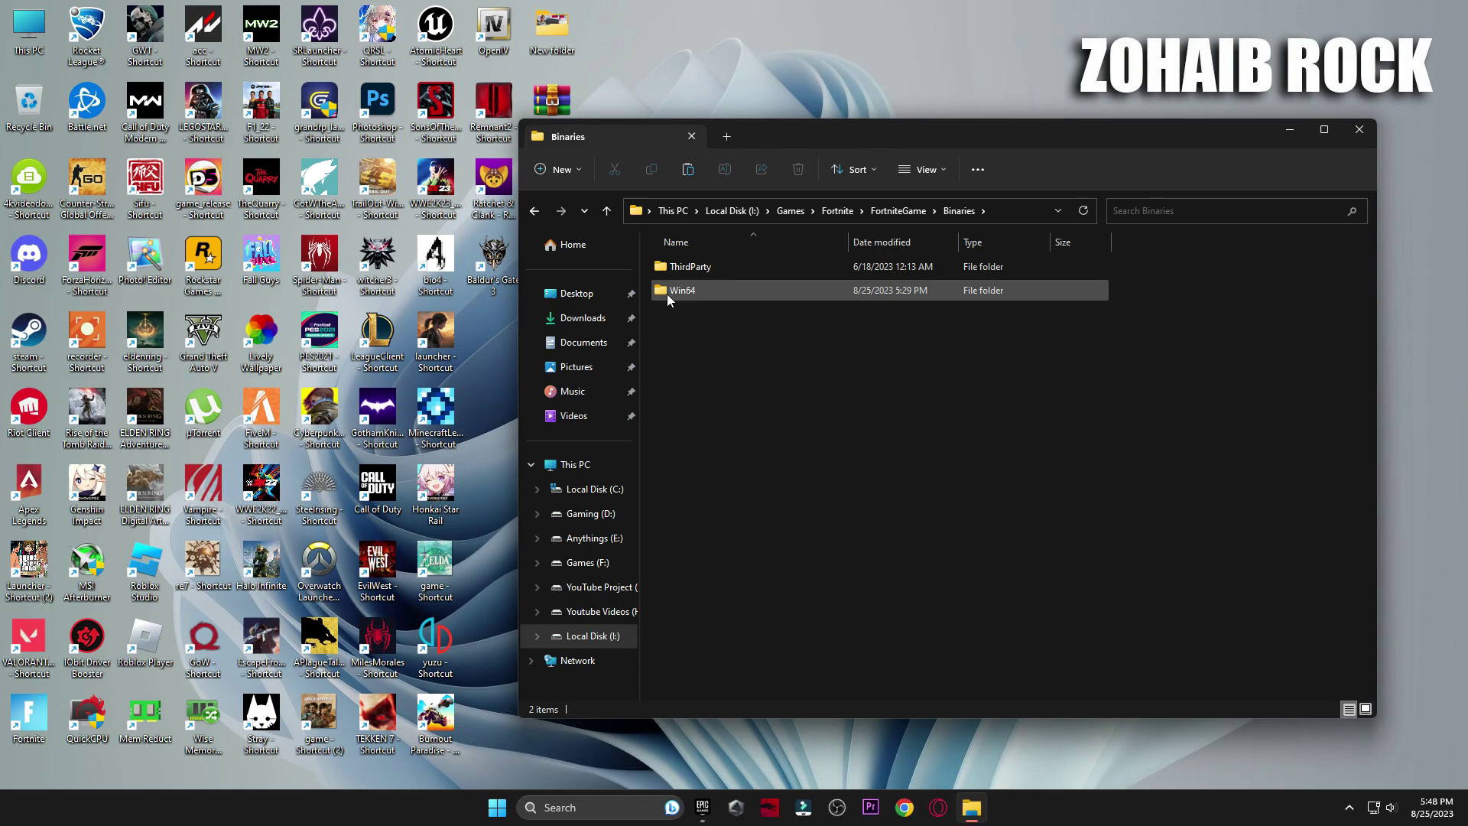
double_click(737, 288)
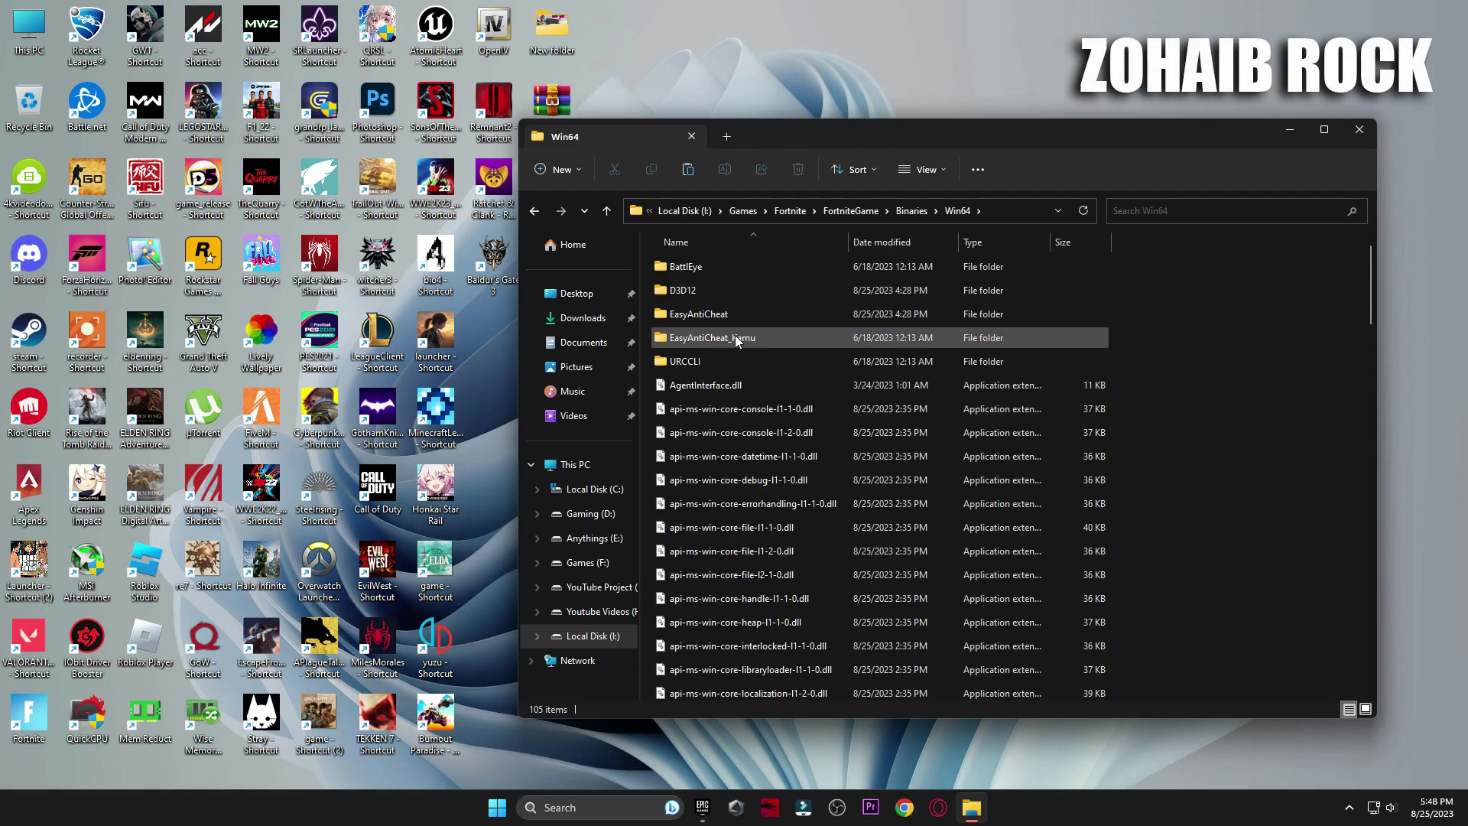
Run EasyAntiCheat_EOS_Setup from the EasyAntiCheat folder and return to the Win64 folder.
double_click(708, 319)
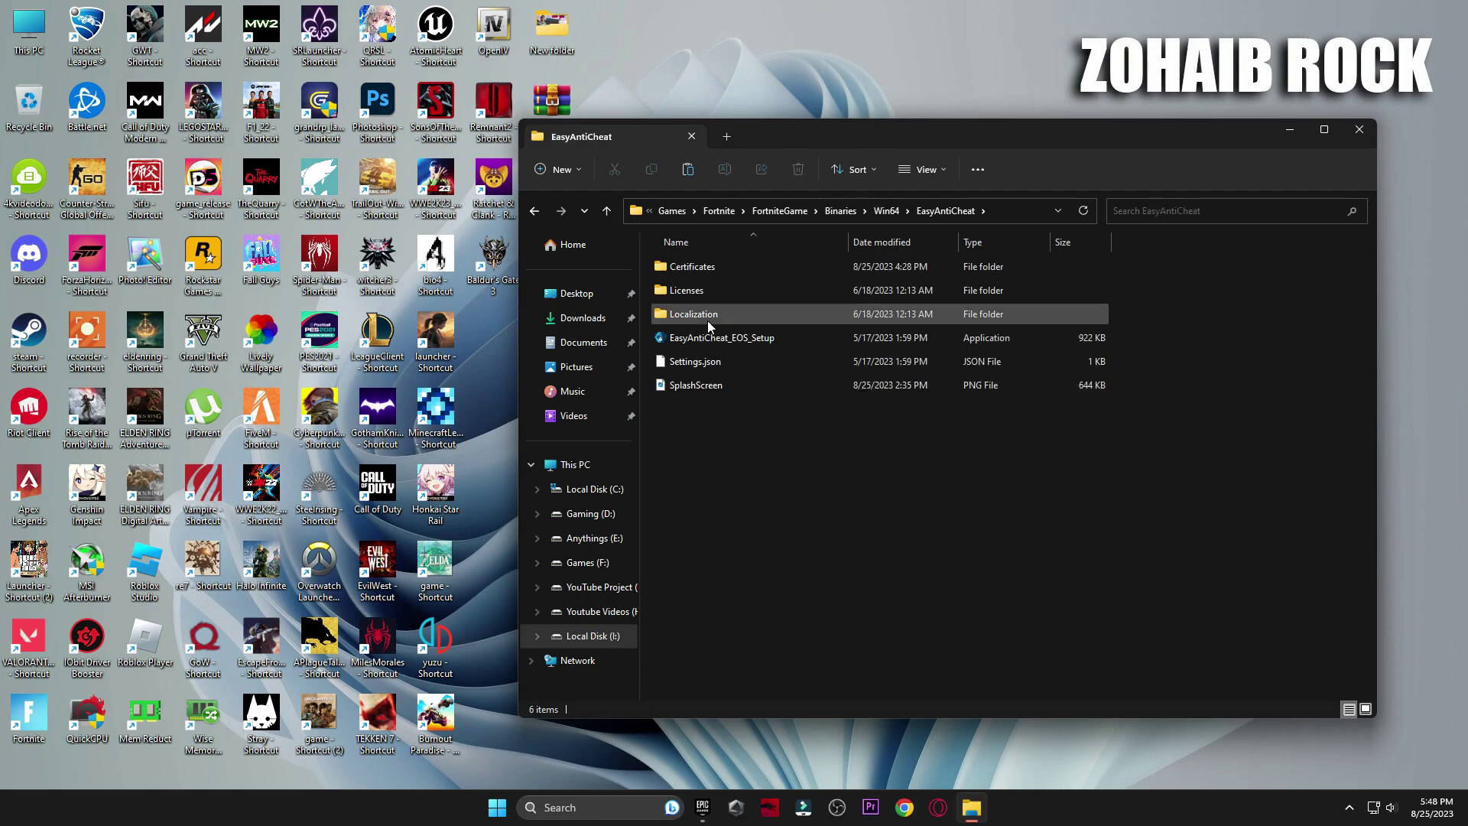
double_click(714, 340)
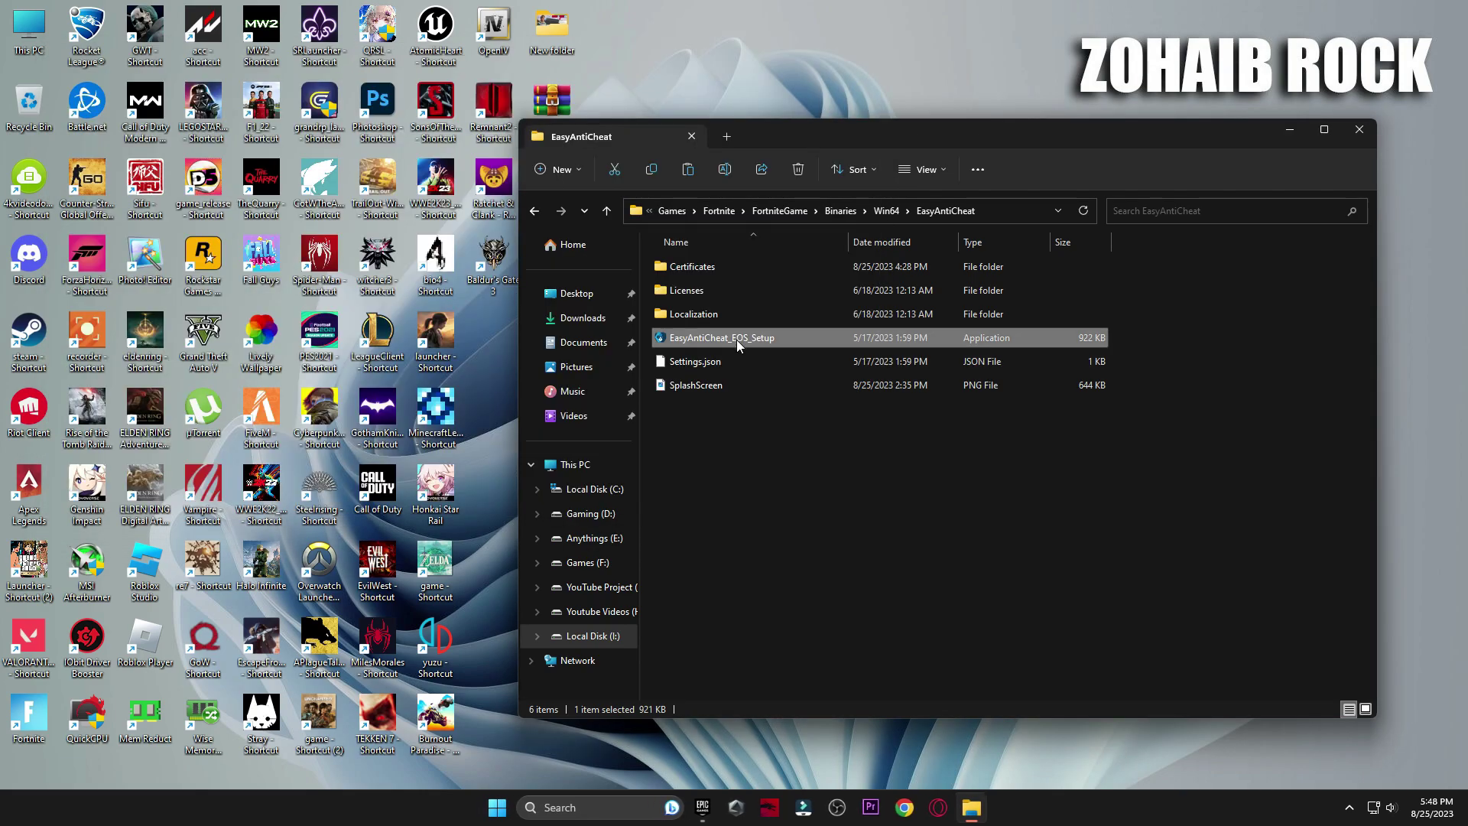
click(533, 211)
Run EasyAntiCheat_Setup from the EasyAntiCheat_Kamu folder to uninstall and reinstall the Easy Anti-Cheat service.
double_click(711, 345)
double_click(700, 359)
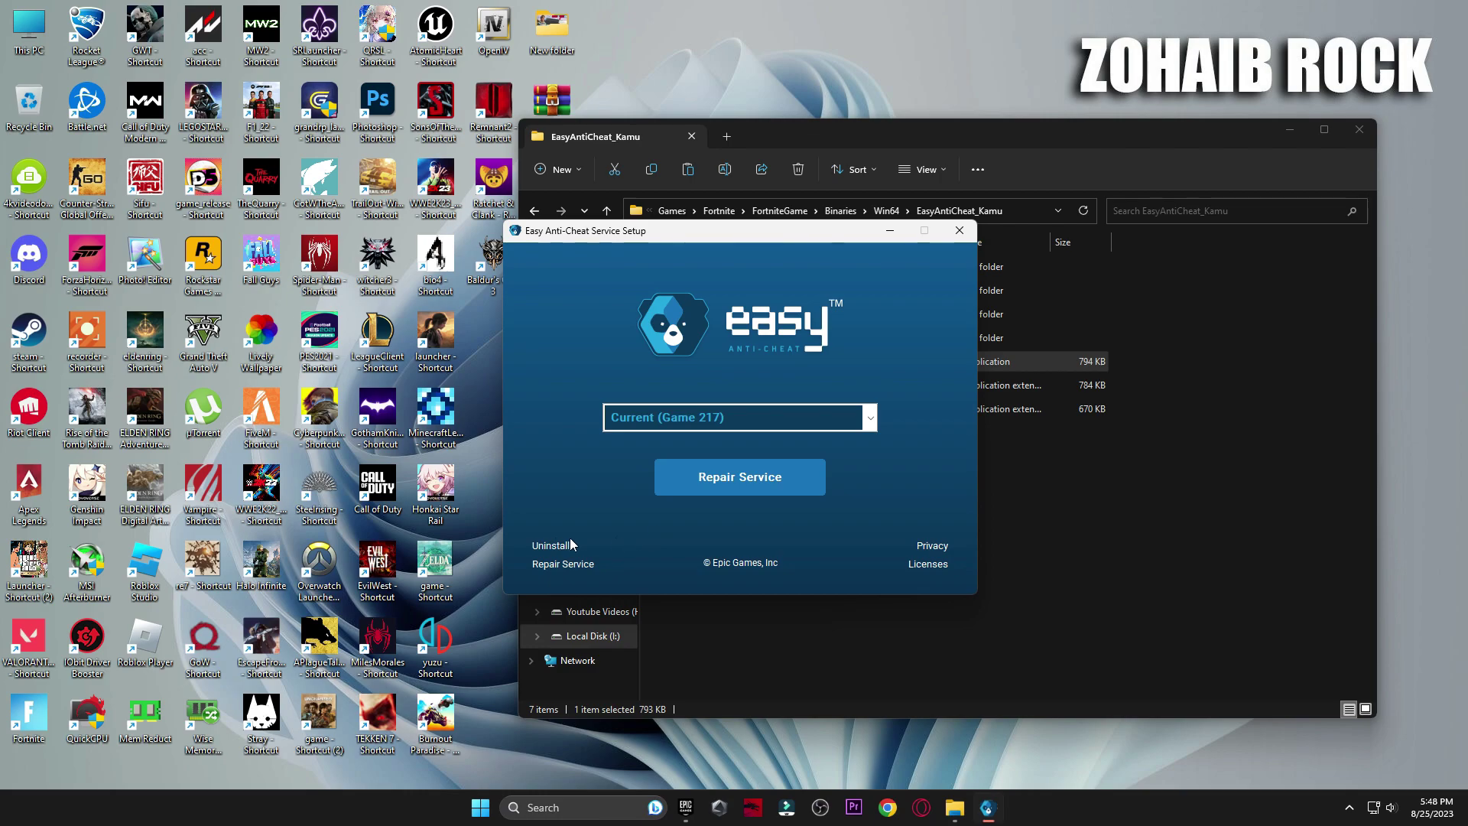
click(558, 545)
click(737, 480)
click(772, 475)
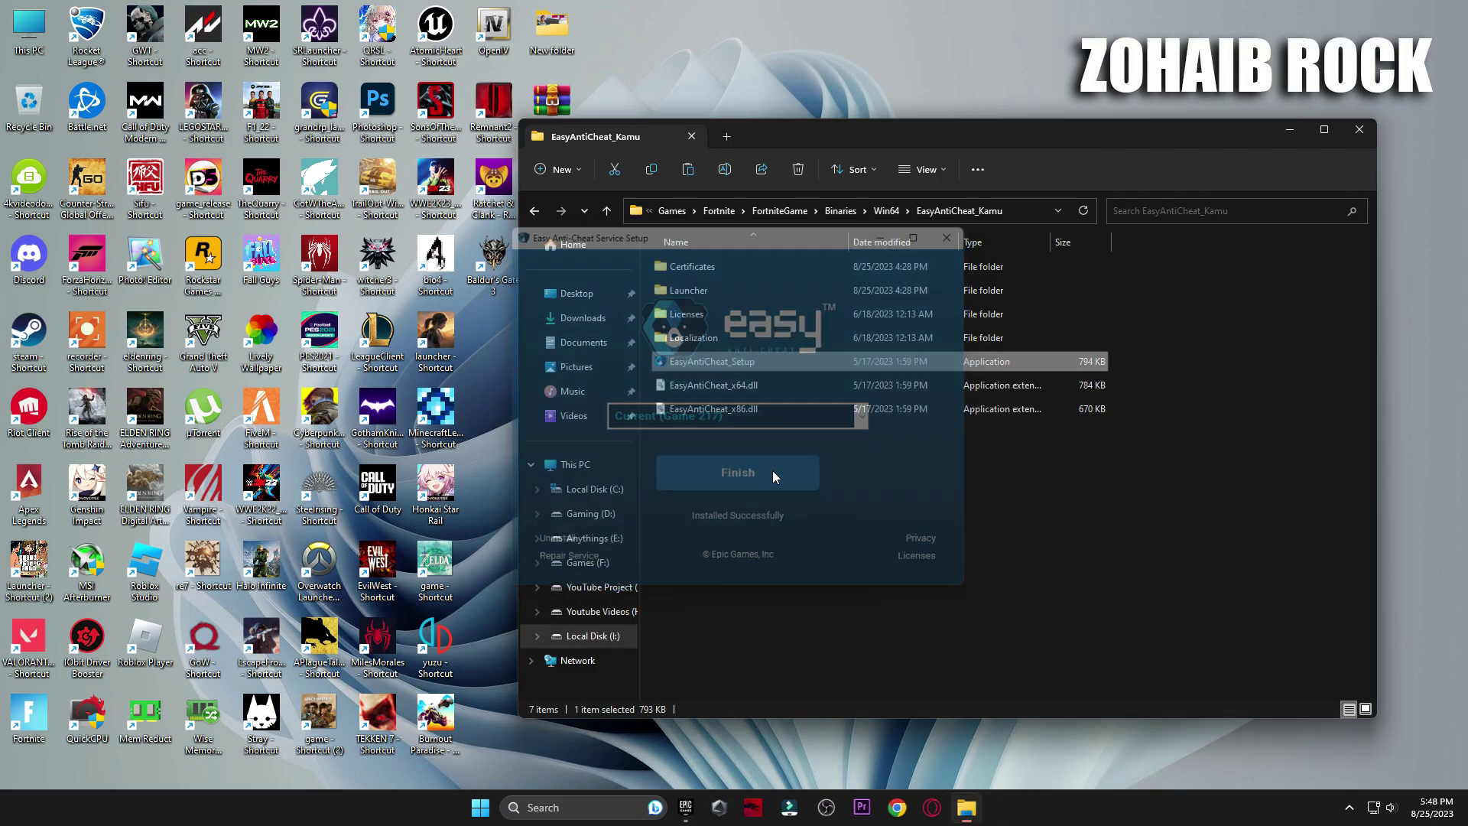
In the BattlEye folder, run Uninstall_BattlEye, Install_BattlEye and BEService_x64 to reinstall the BattlEye service.
click(537, 211)
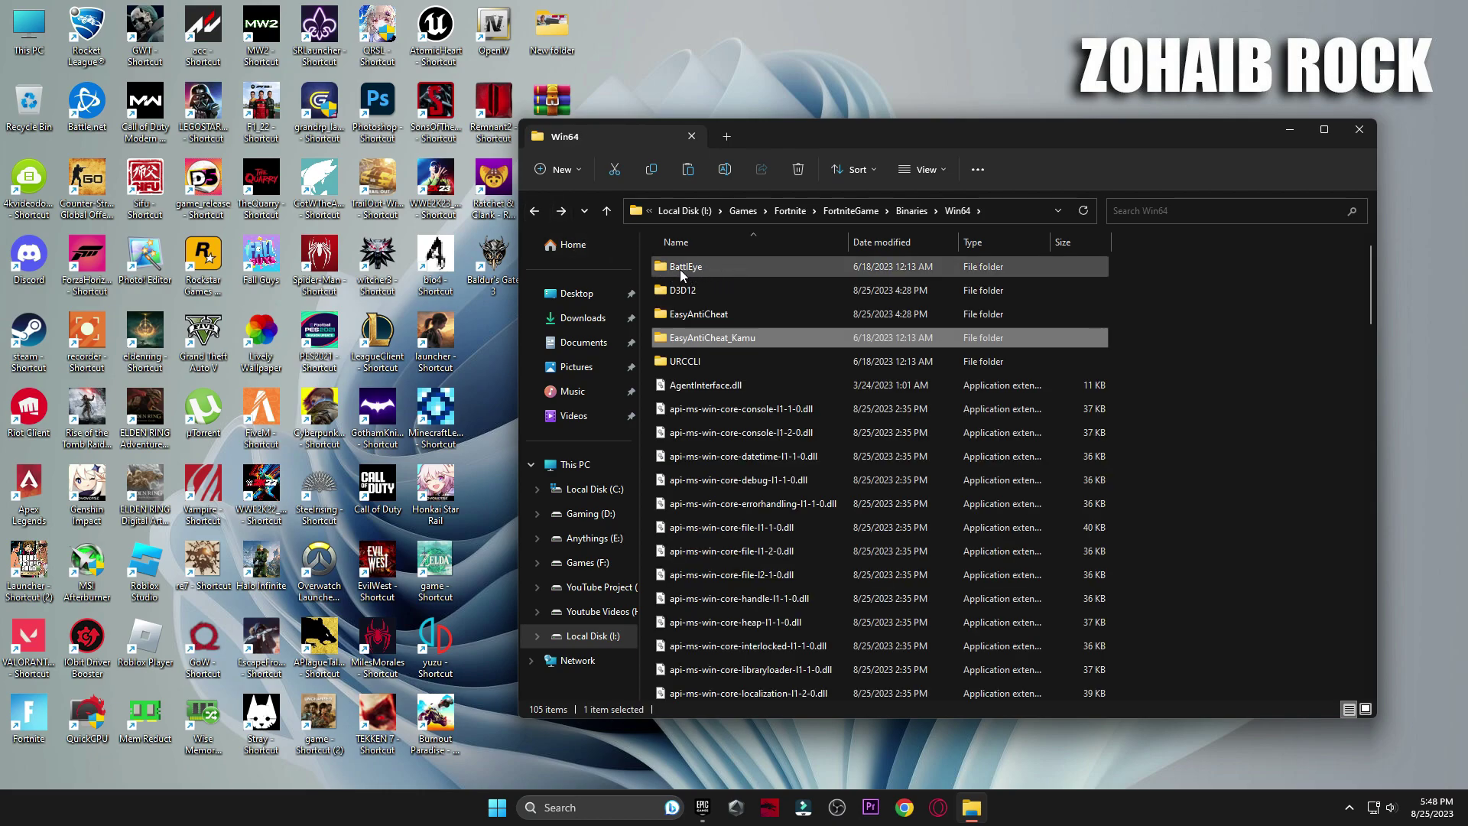
double_click(659, 274)
double_click(686, 504)
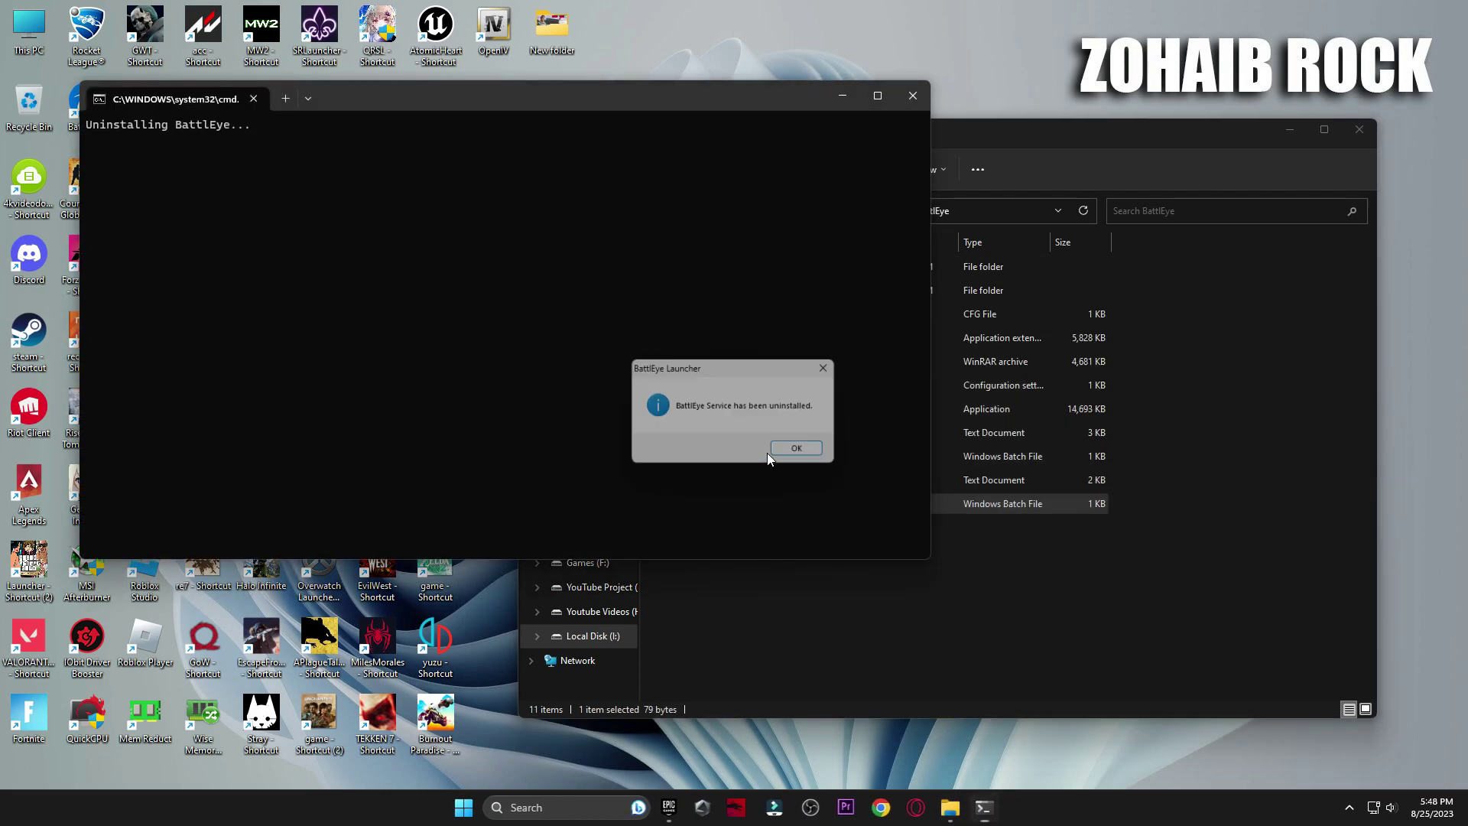
click(772, 450)
double_click(707, 457)
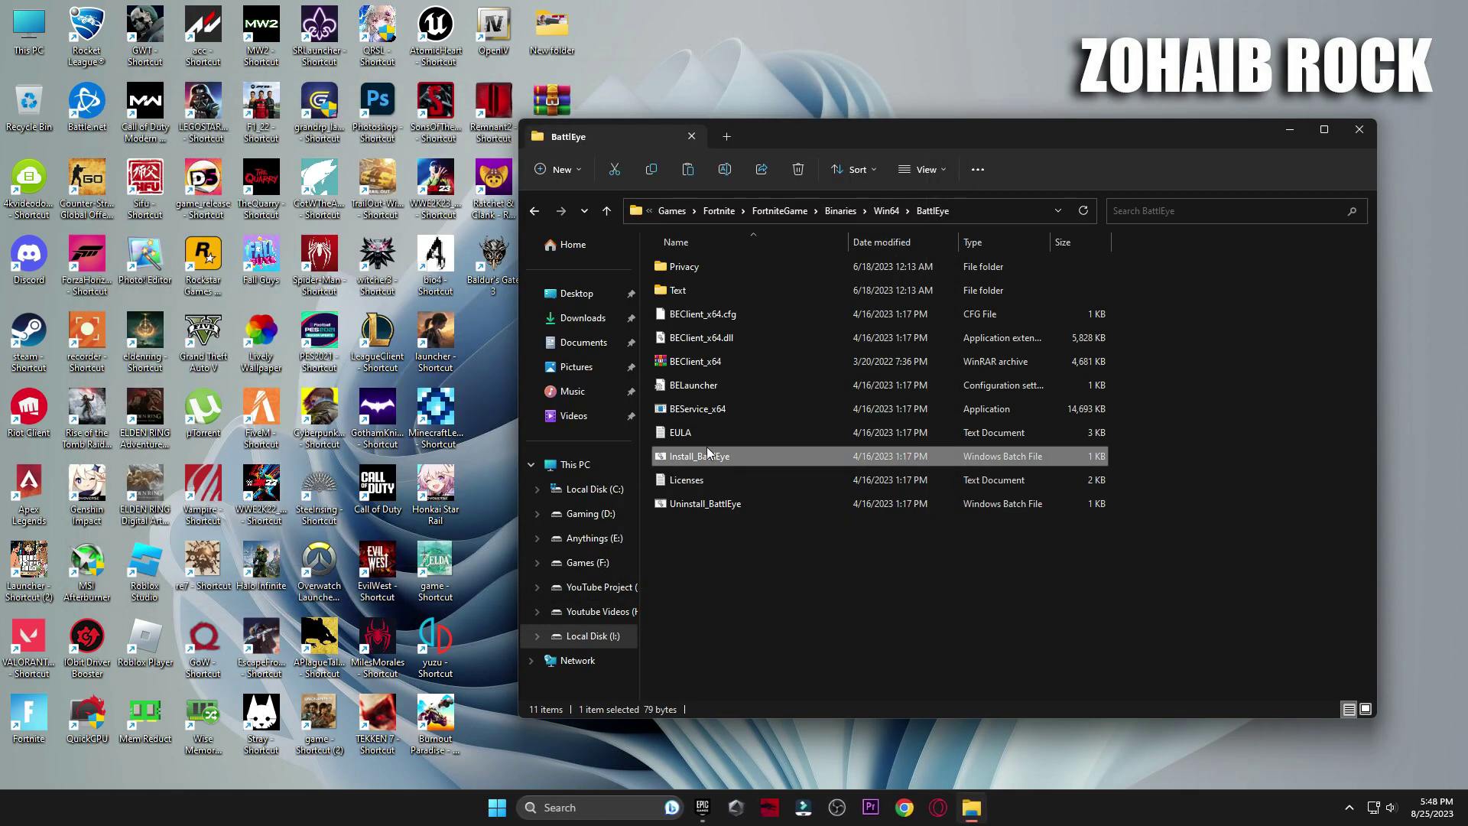
double_click(745, 409)
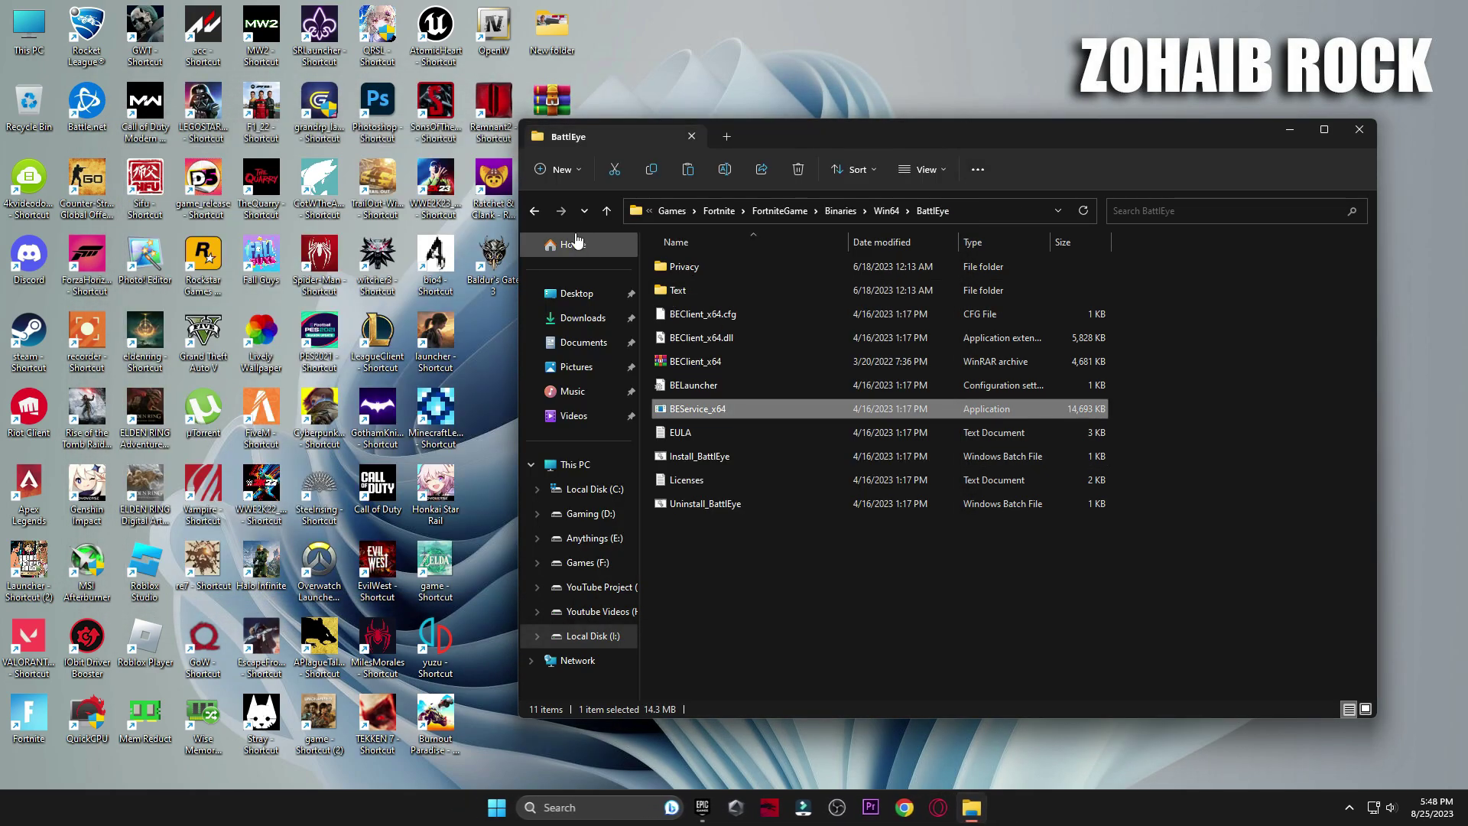
Return to the Win64 folder and select the five Fortnite applications, from FortniteClient-Win64-Shipping to FortniteLauncher.
click(536, 211)
scroll(879, 411, down, 5)
scroll(885, 405, down, 10)
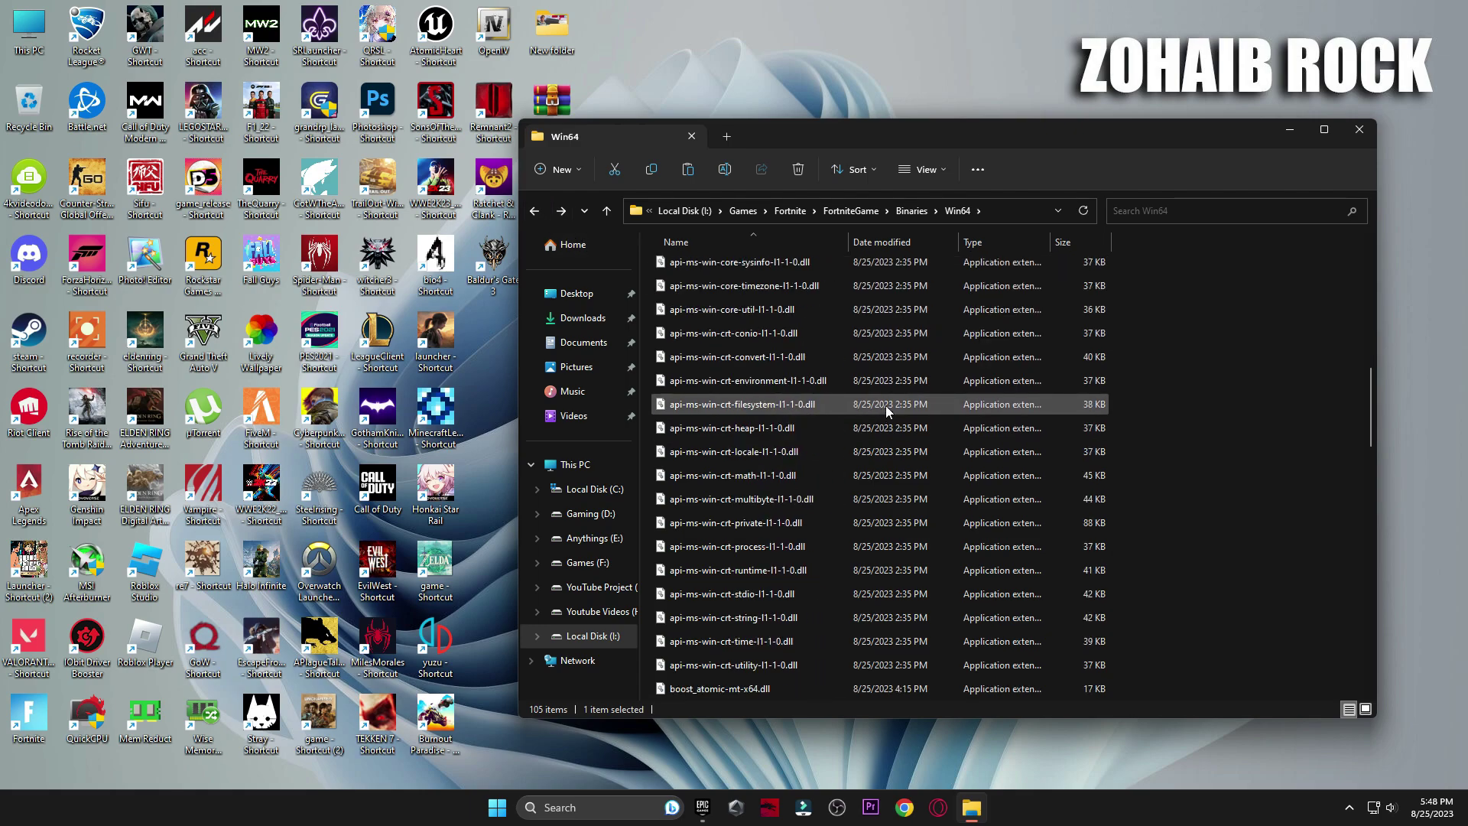
drag(1162, 448, 1053, 539)
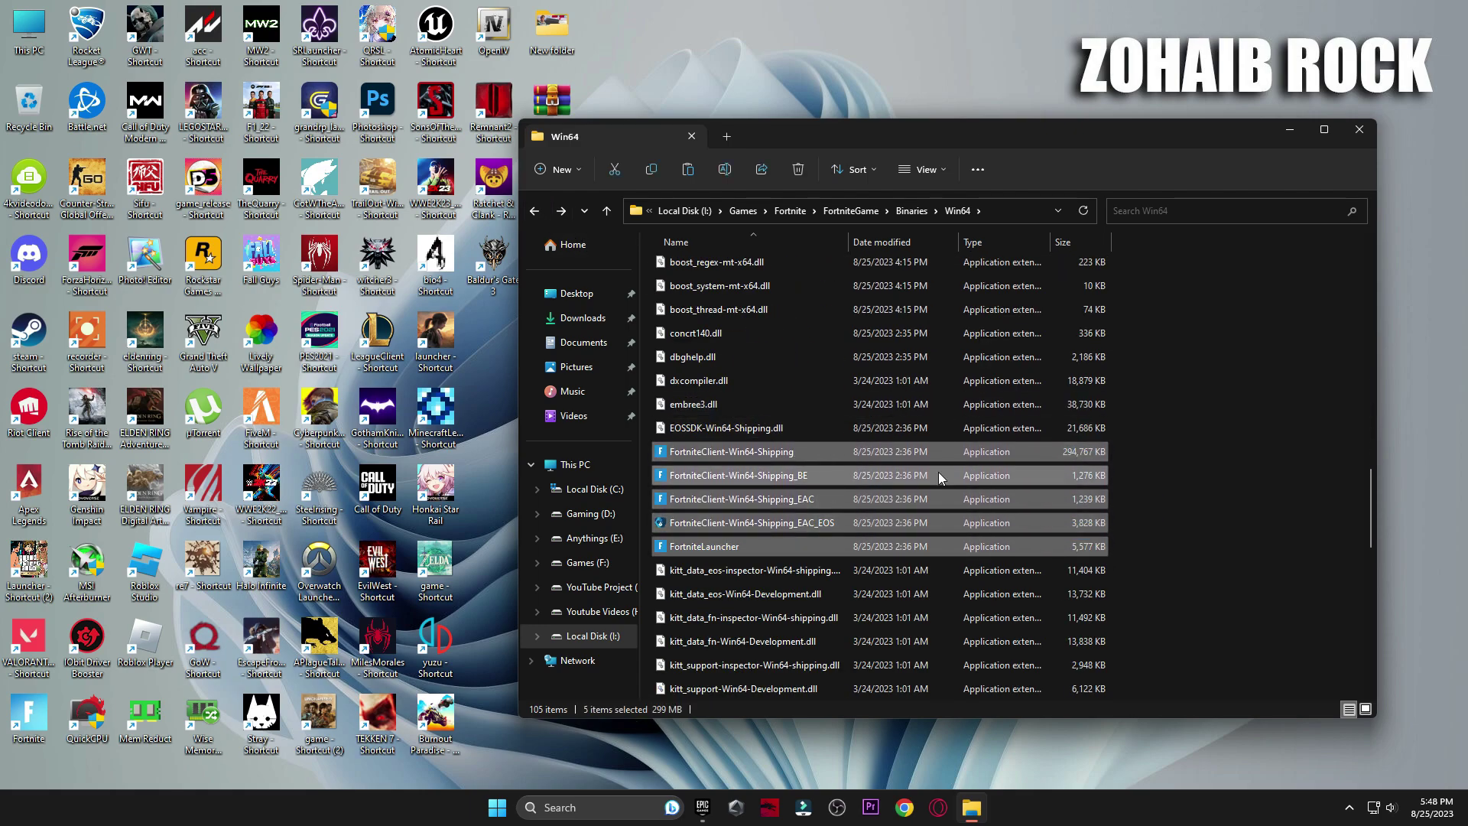
click(1022, 460)
right_click(1025, 468)
click(1032, 665)
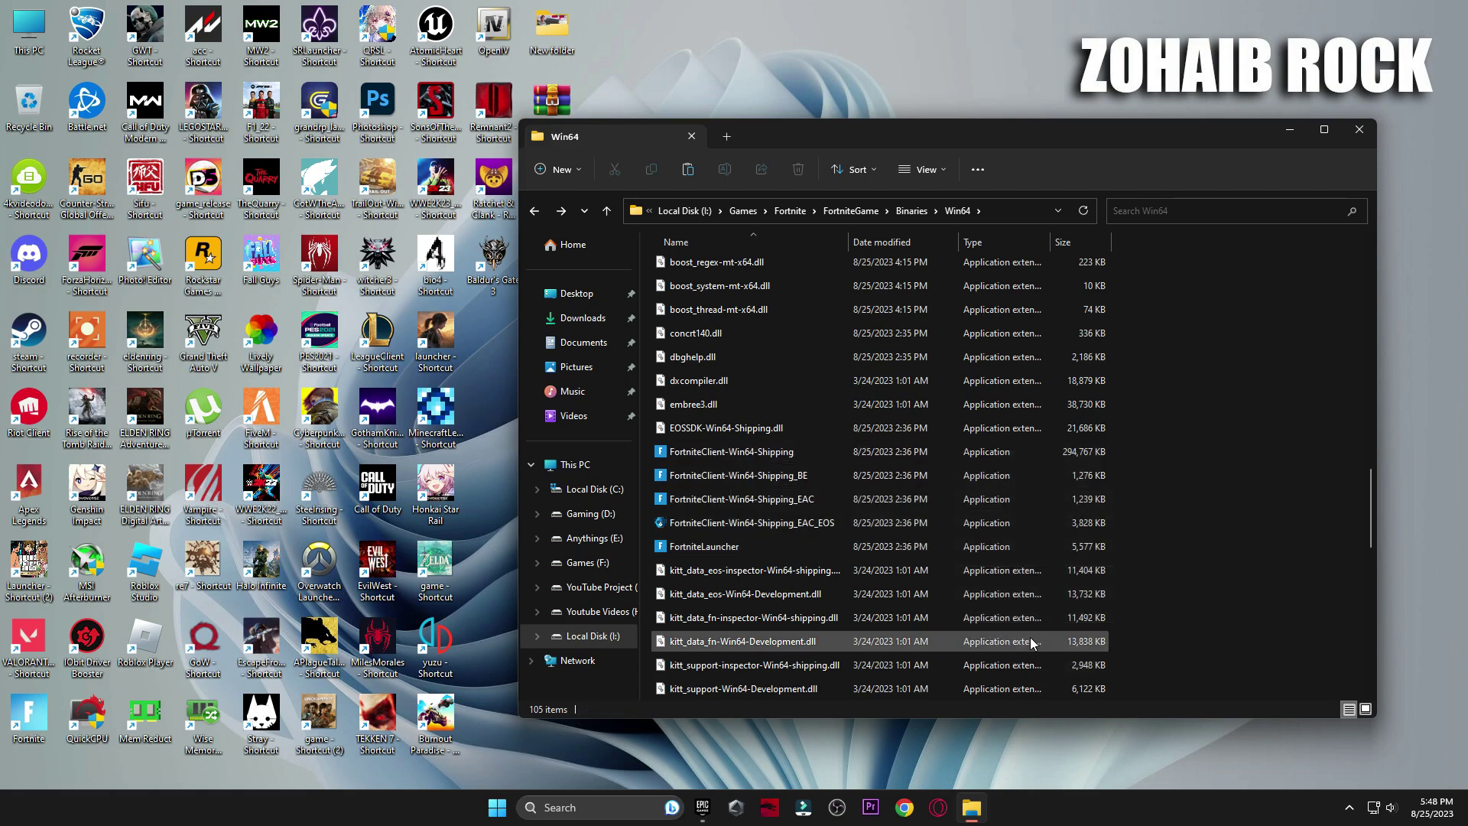
click(1098, 655)
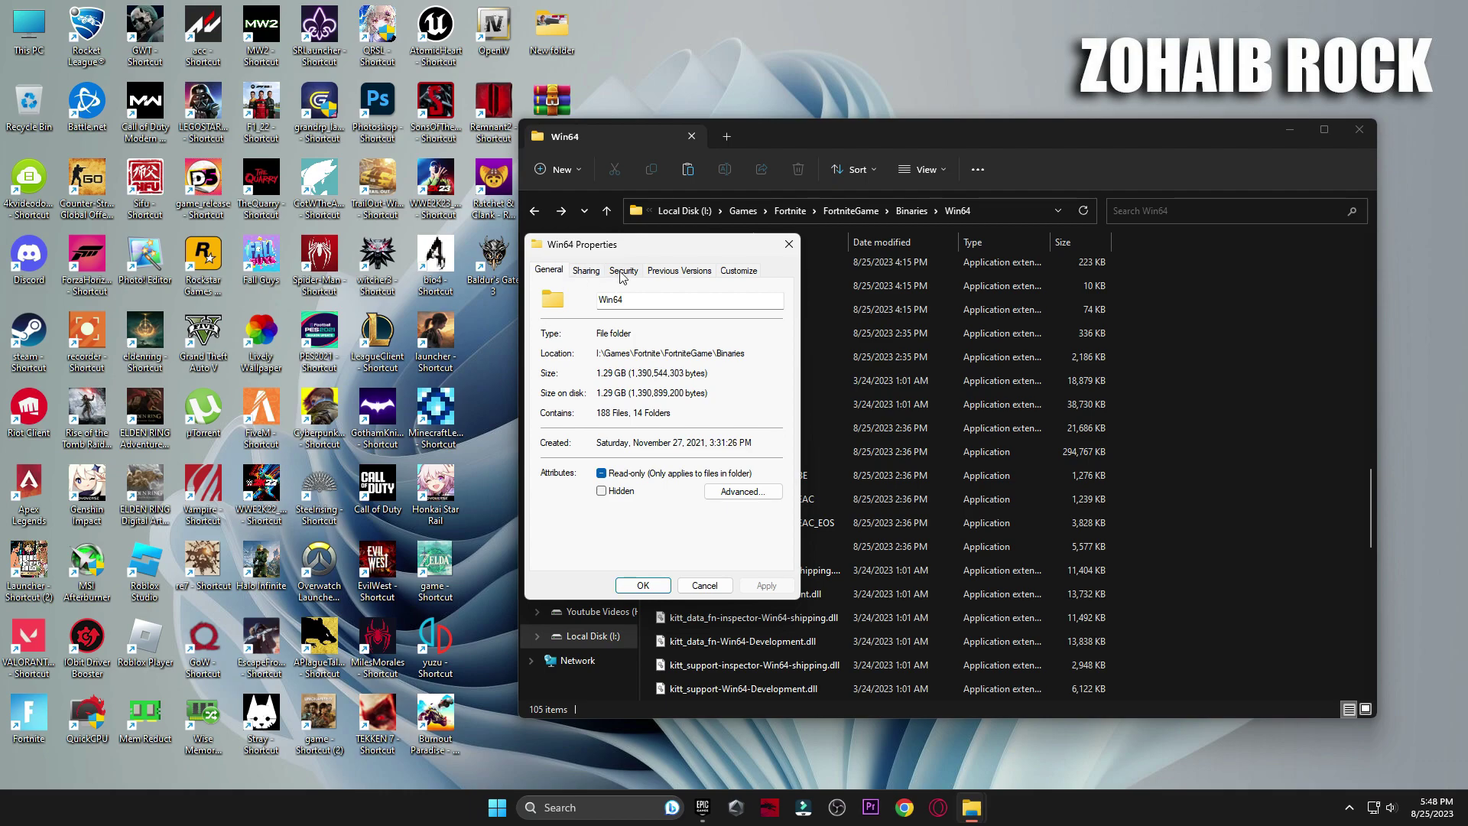
click(788, 244)
In the compatibility properties of FortniteClient-Win64-Shipping, override the high DPI scaling behavior with scaling performed by Application and save.
right_click(695, 455)
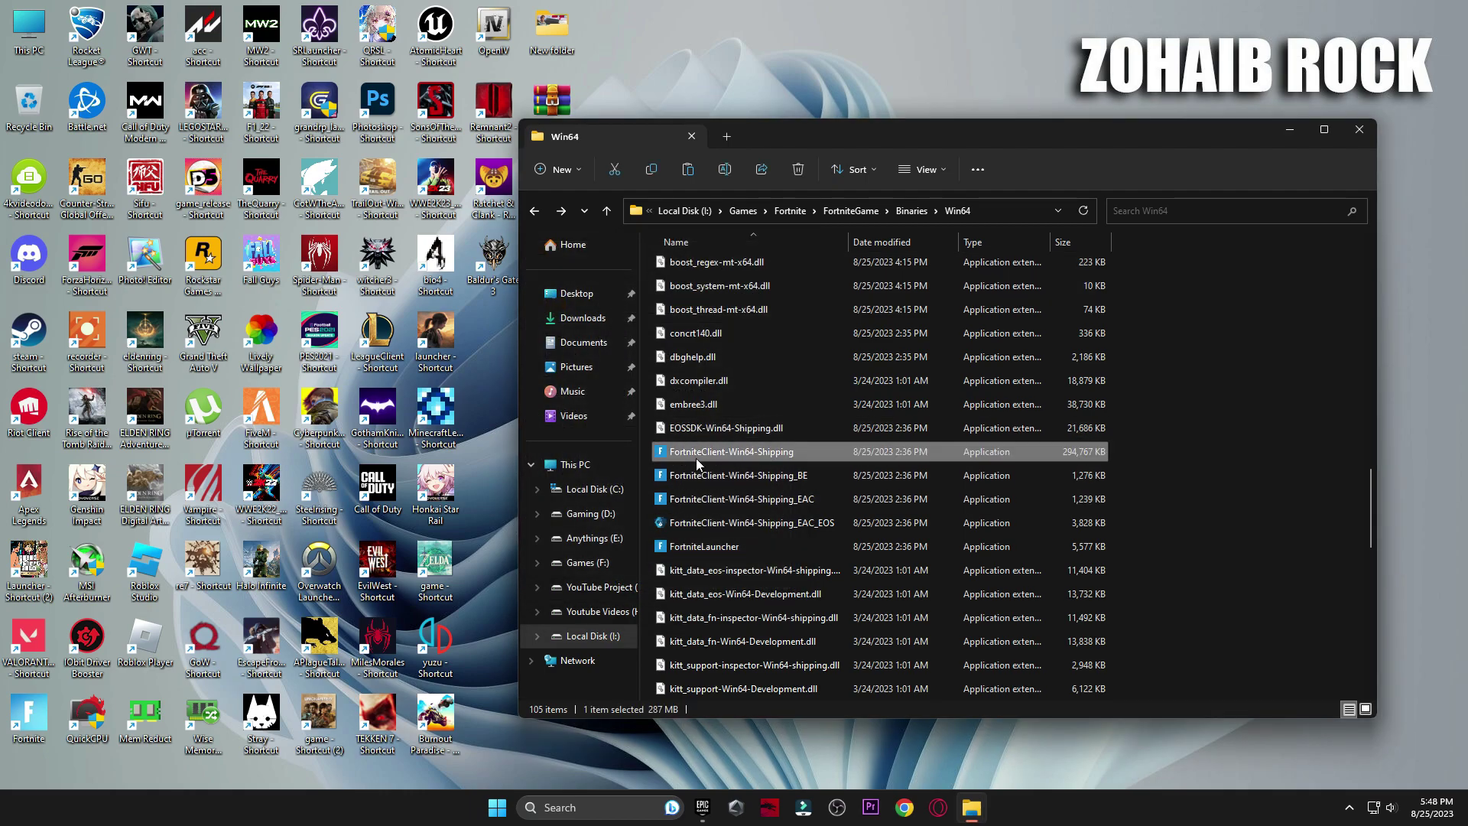
click(824, 445)
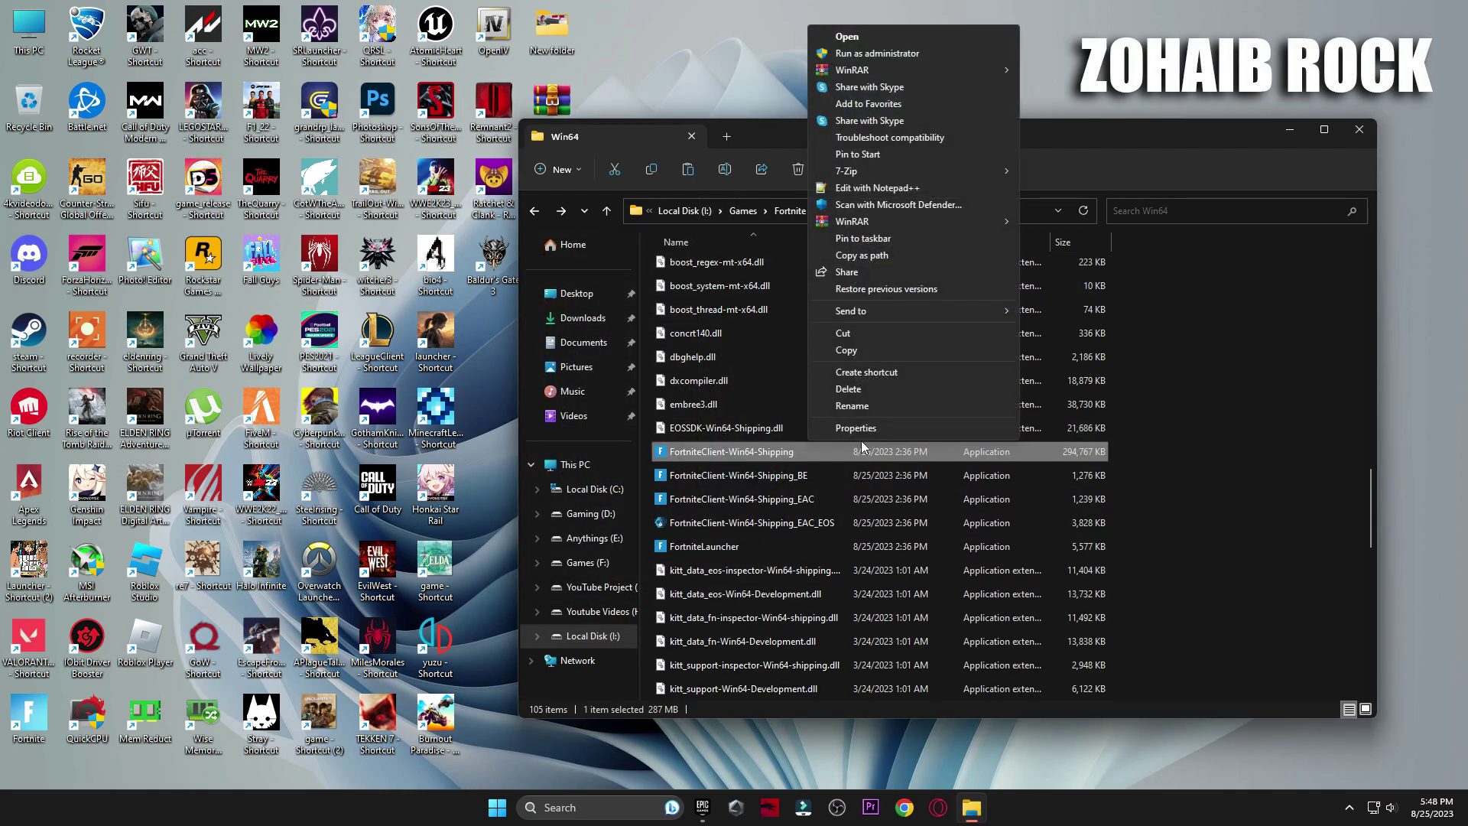
click(855, 428)
click(946, 404)
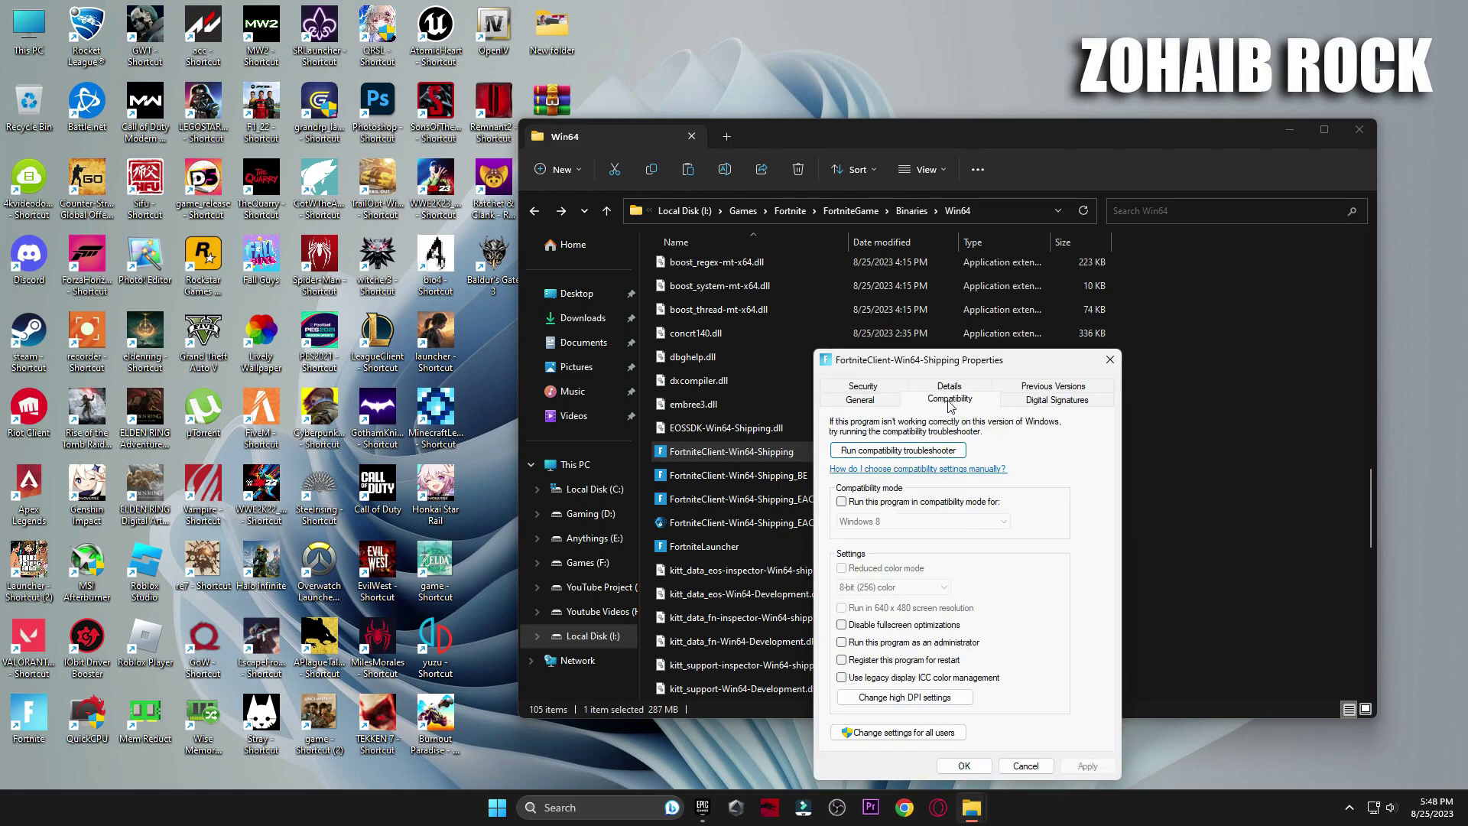
click(900, 697)
click(900, 653)
click(925, 677)
click(917, 687)
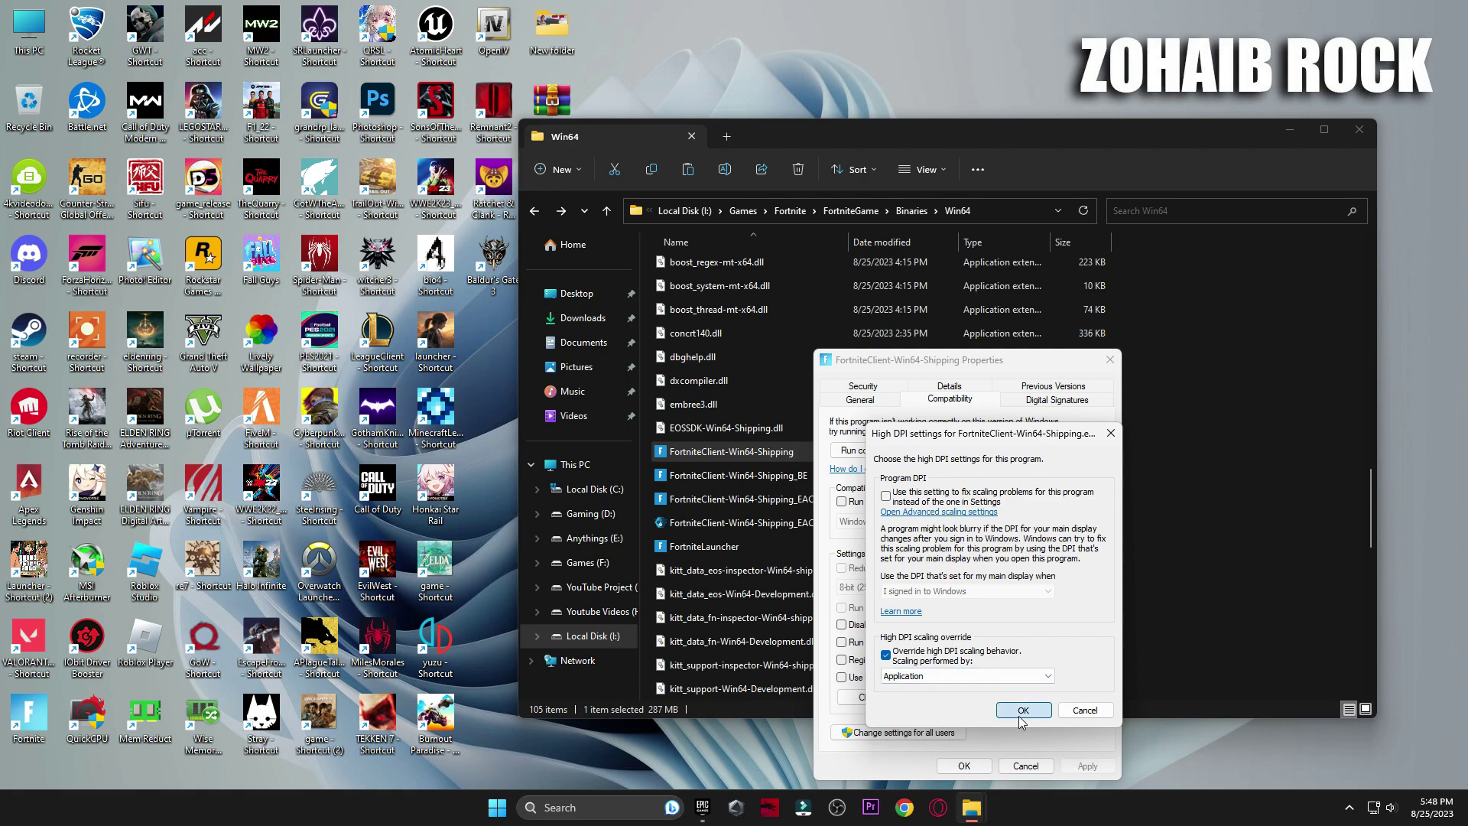
click(1022, 710)
click(964, 766)
Override the high DPI scaling behavior for FortniteClient-Win64-Shipping_BE, with scaling performed by Application, and save its properties.
right_click(746, 480)
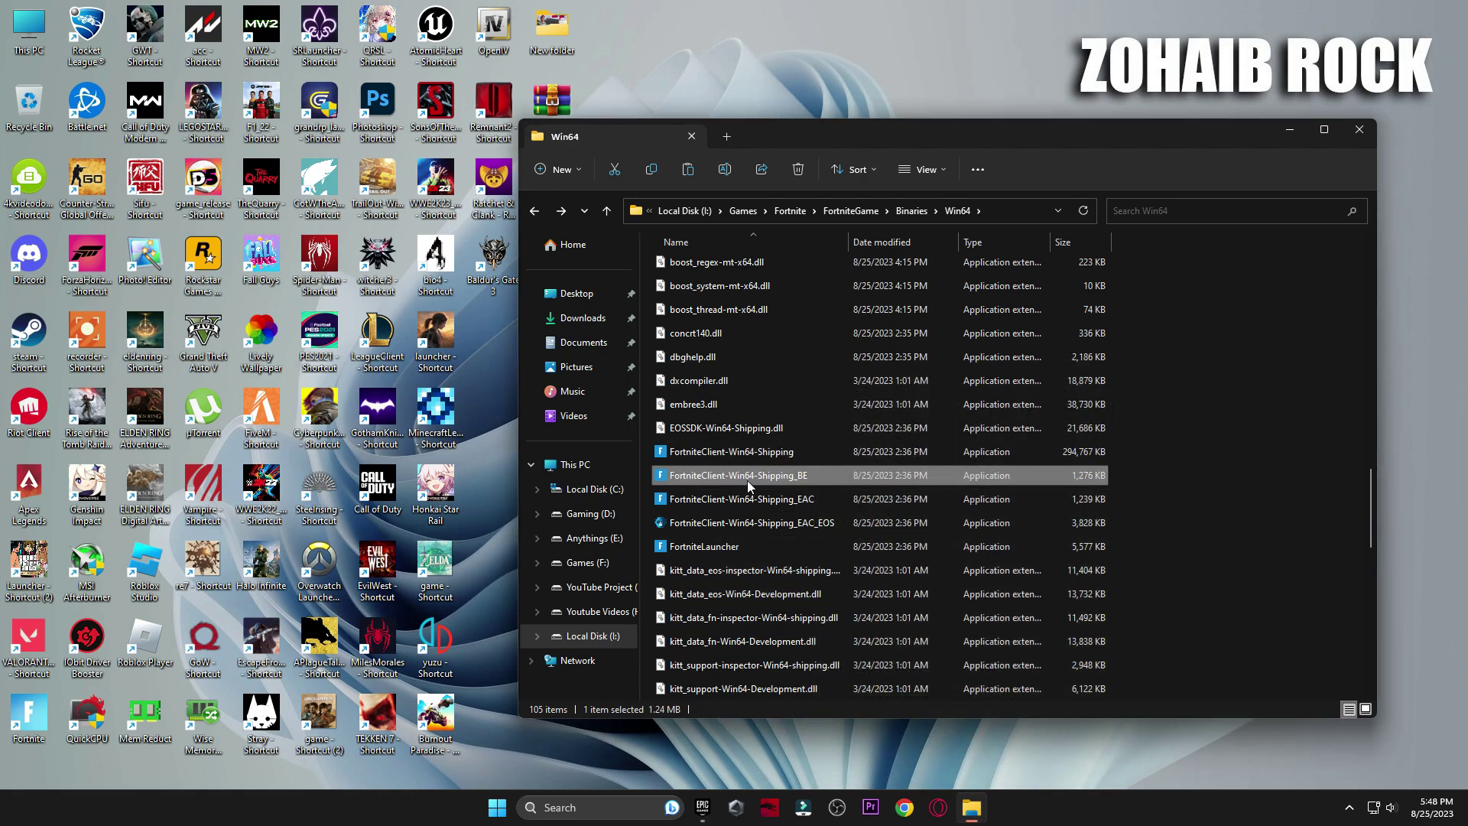
click(876, 470)
click(978, 457)
click(1019, 400)
click(970, 698)
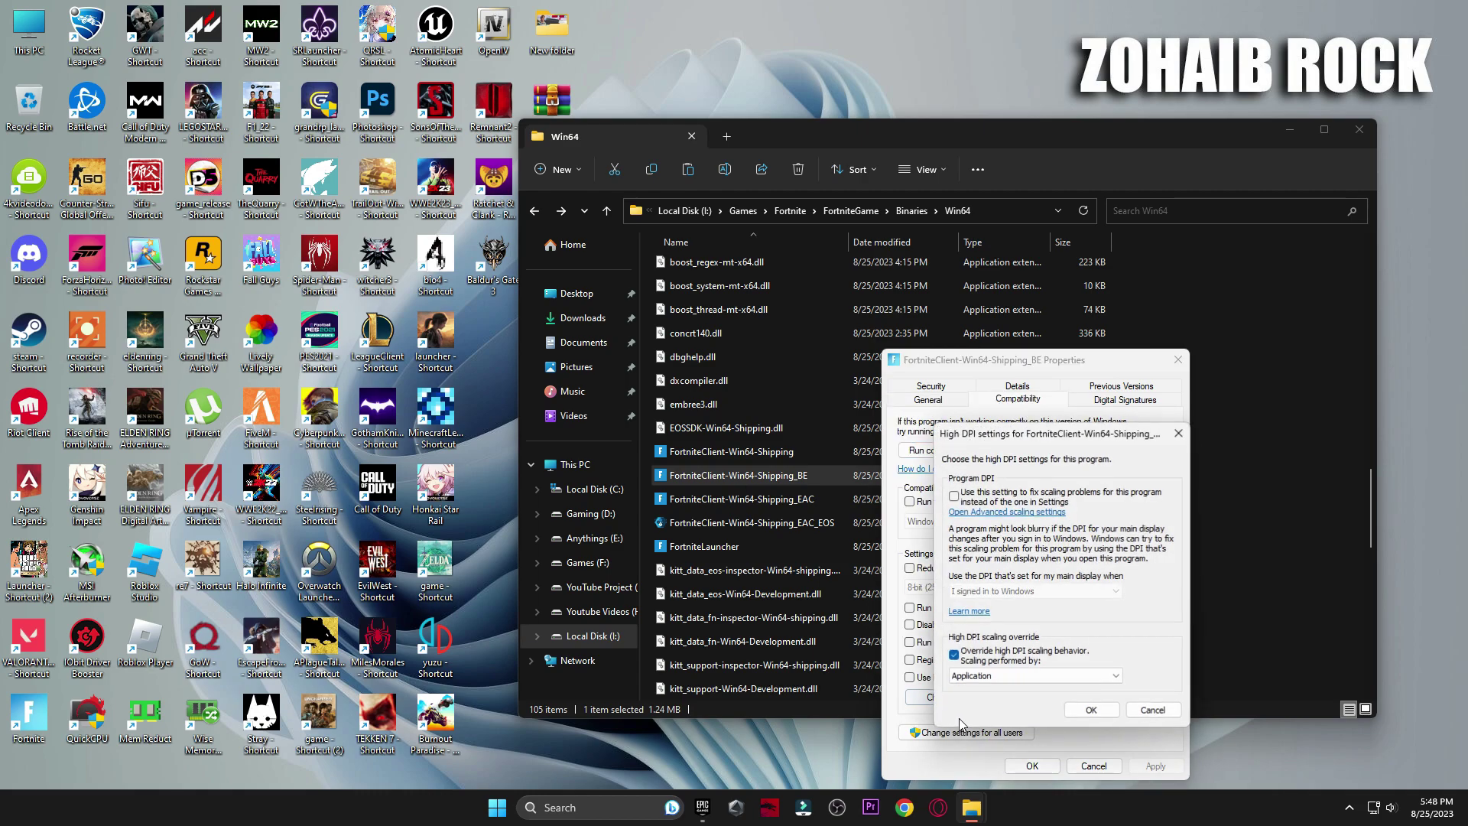
click(1087, 704)
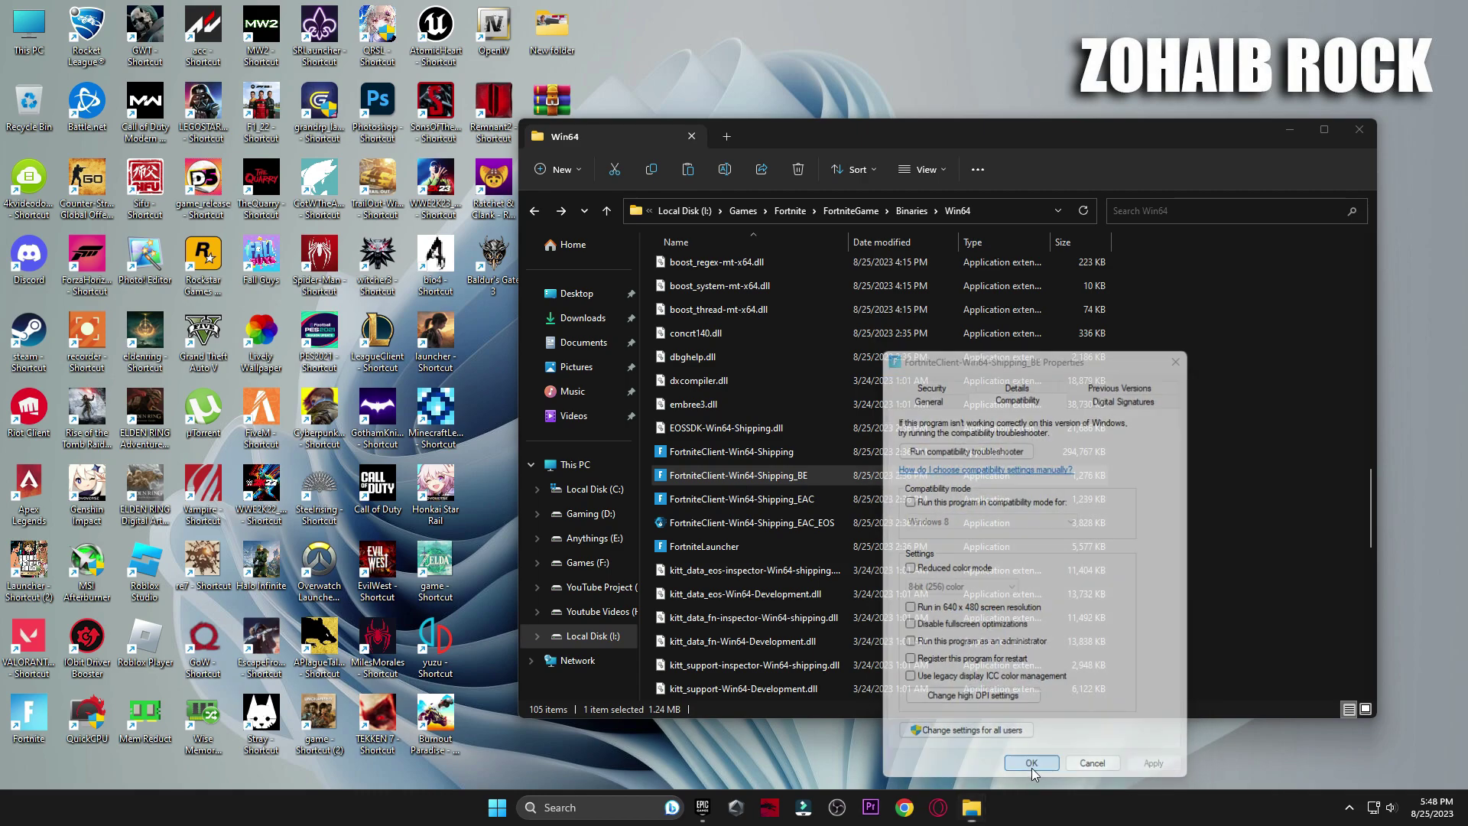
click(1031, 765)
Override the high DPI scaling behavior for FortniteLauncher, with scaling performed by Application, save its properties and close the folder window.
right_click(726, 538)
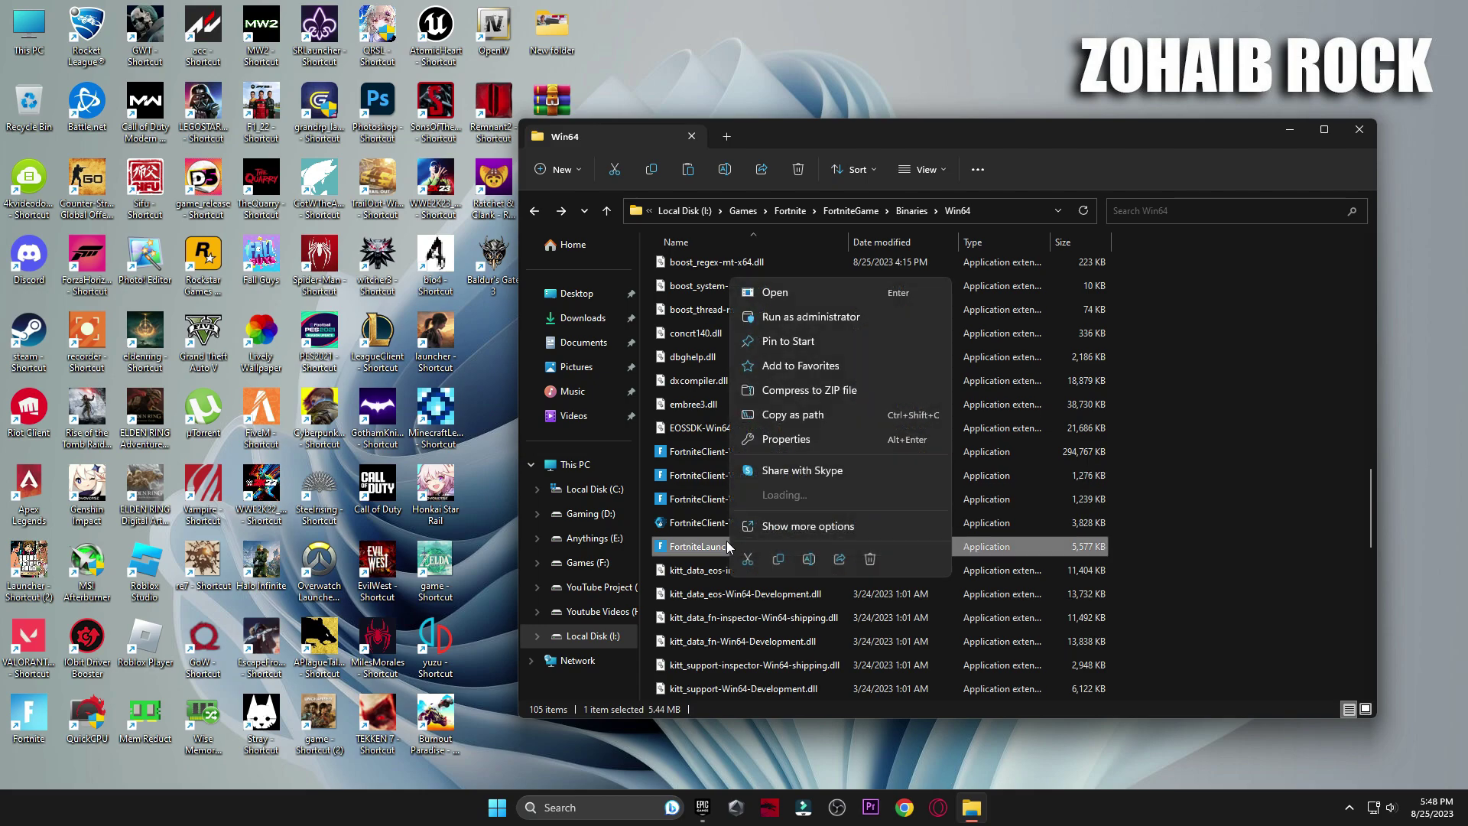
click(839, 528)
click(917, 511)
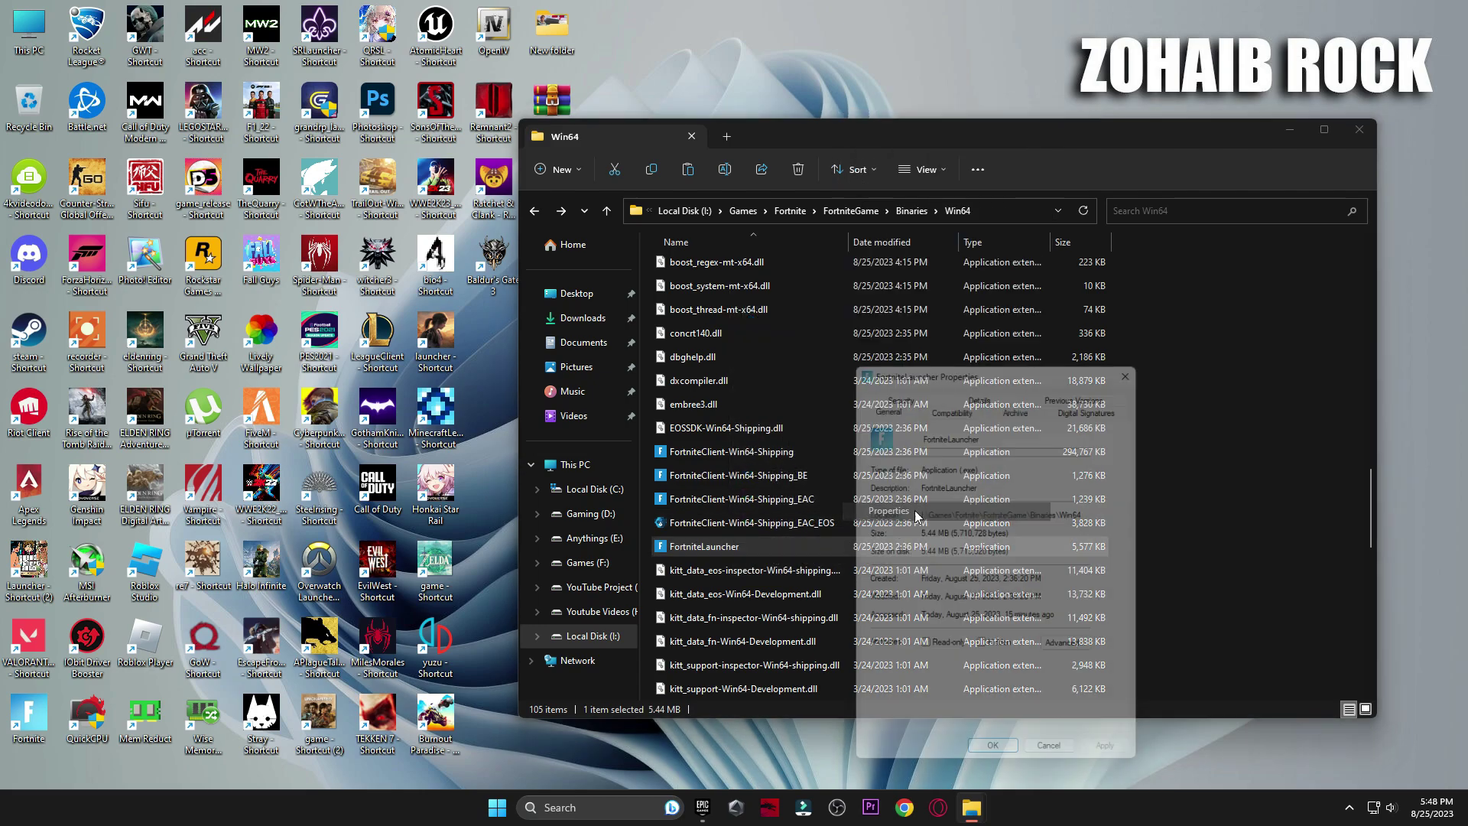
click(954, 400)
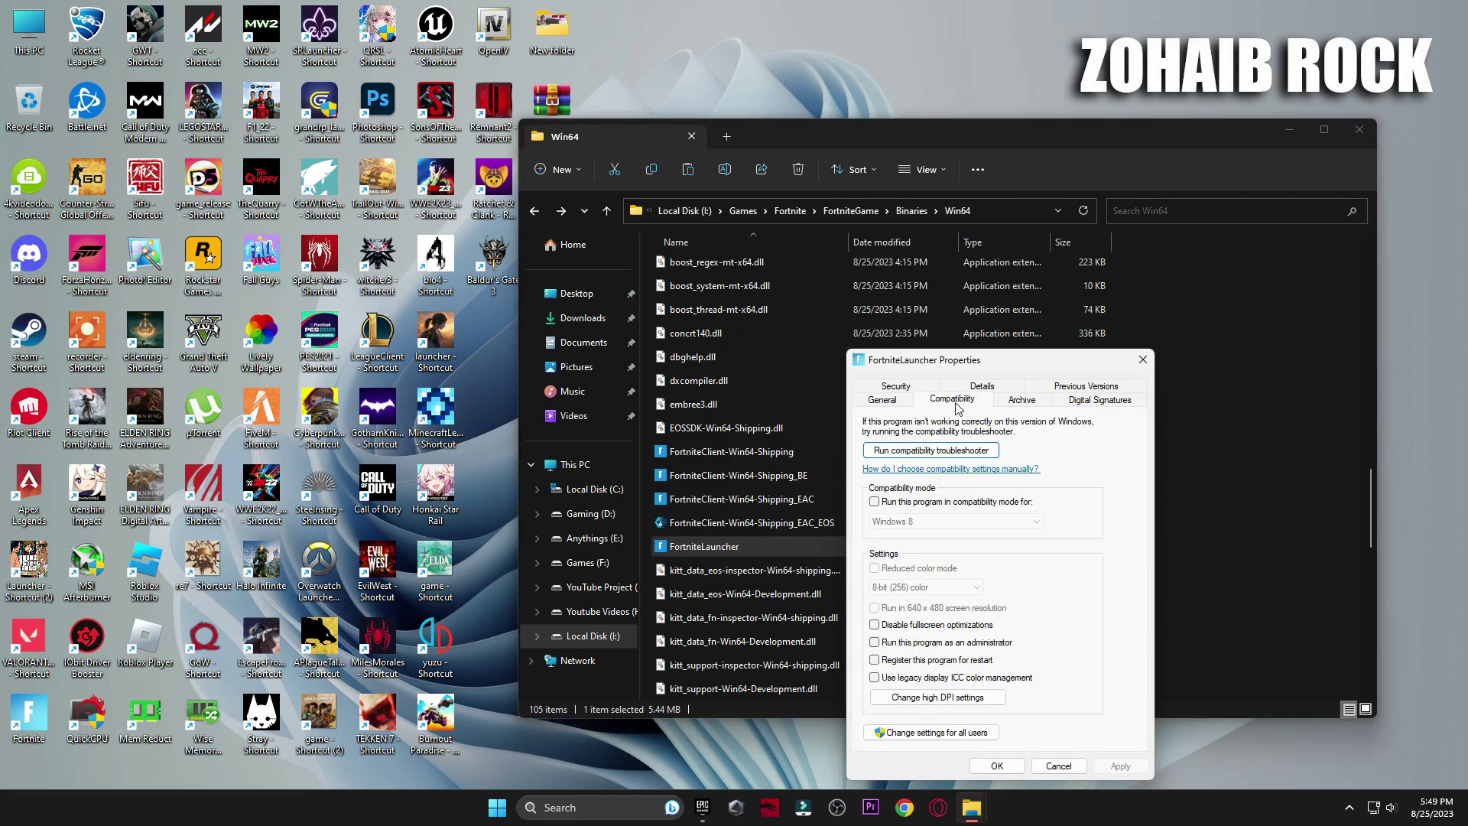
click(936, 697)
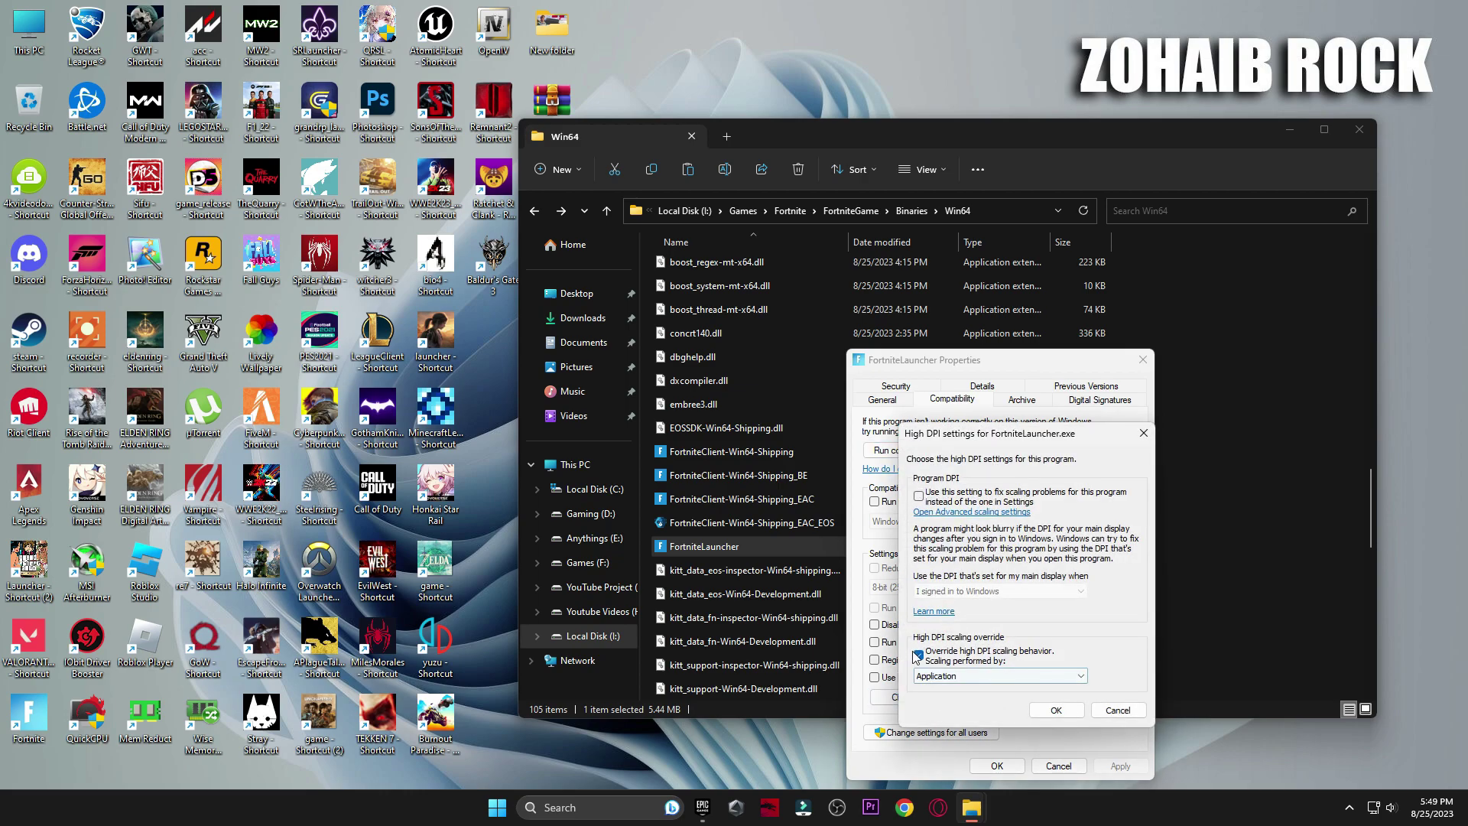
click(1055, 711)
click(992, 765)
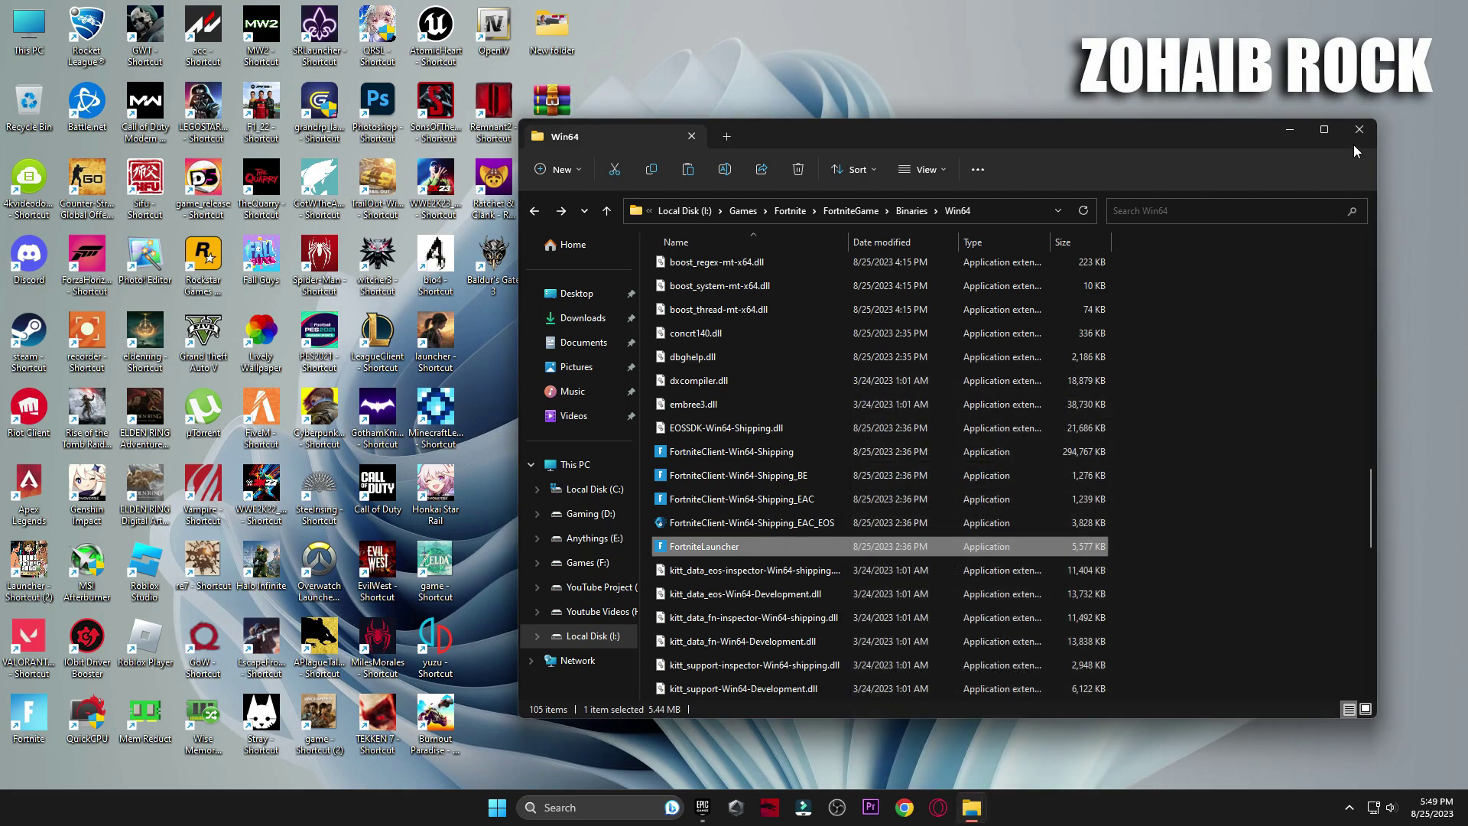
click(1358, 132)
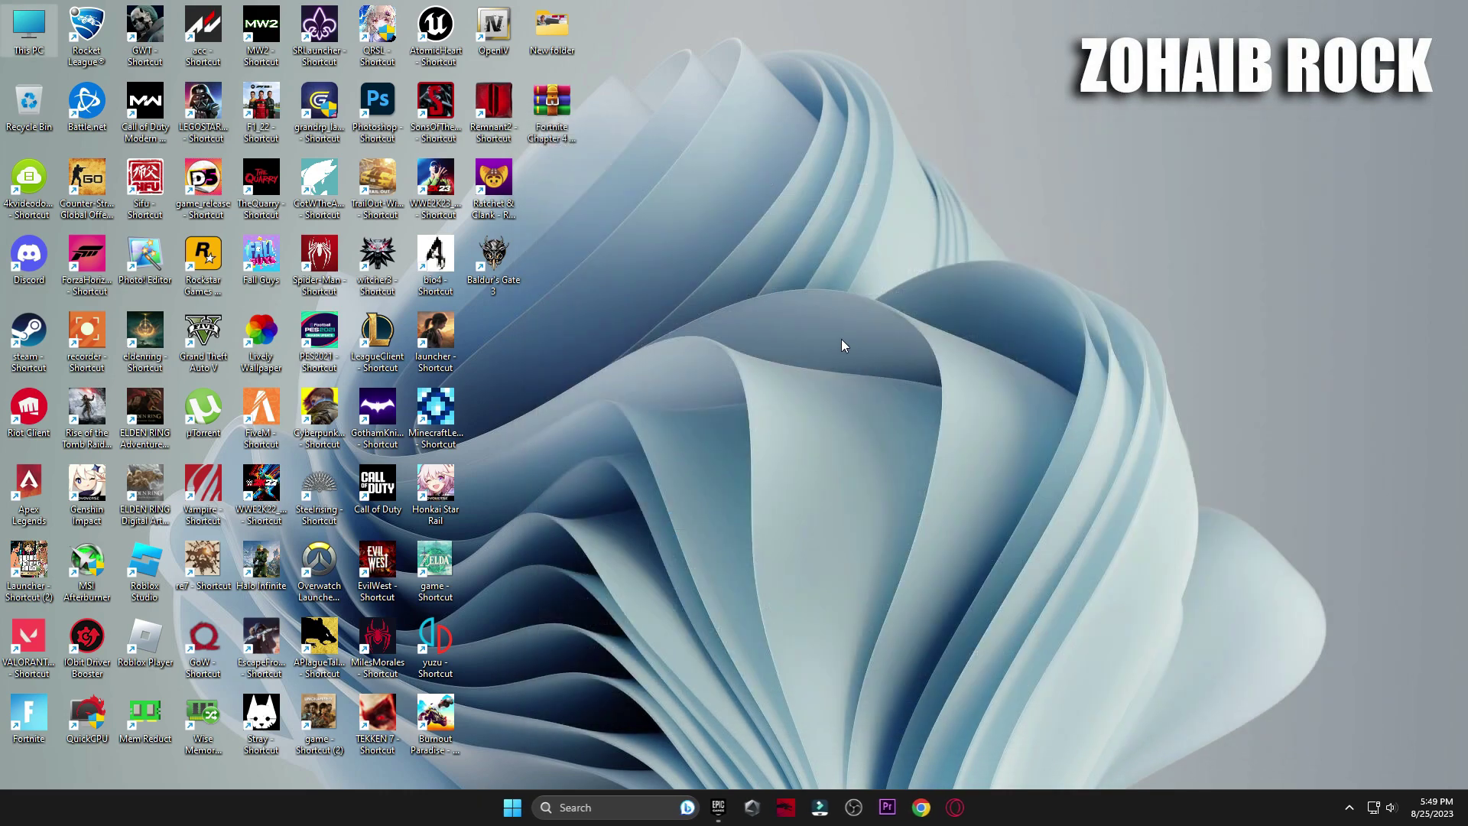
Open the appdata folder through the Run dialog and enter its Local folder.
click(583, 803)
text(run)
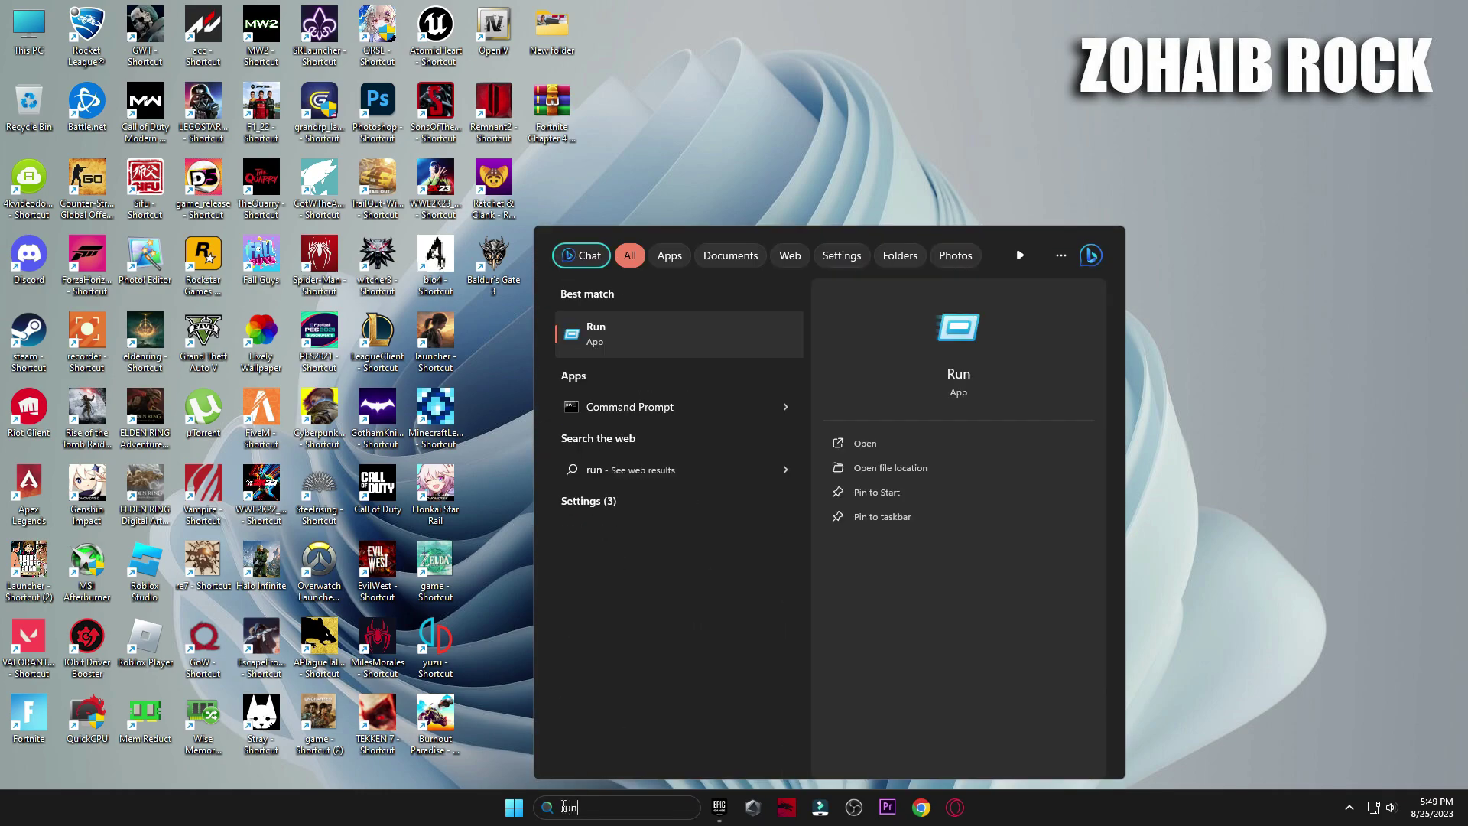
click(680, 346)
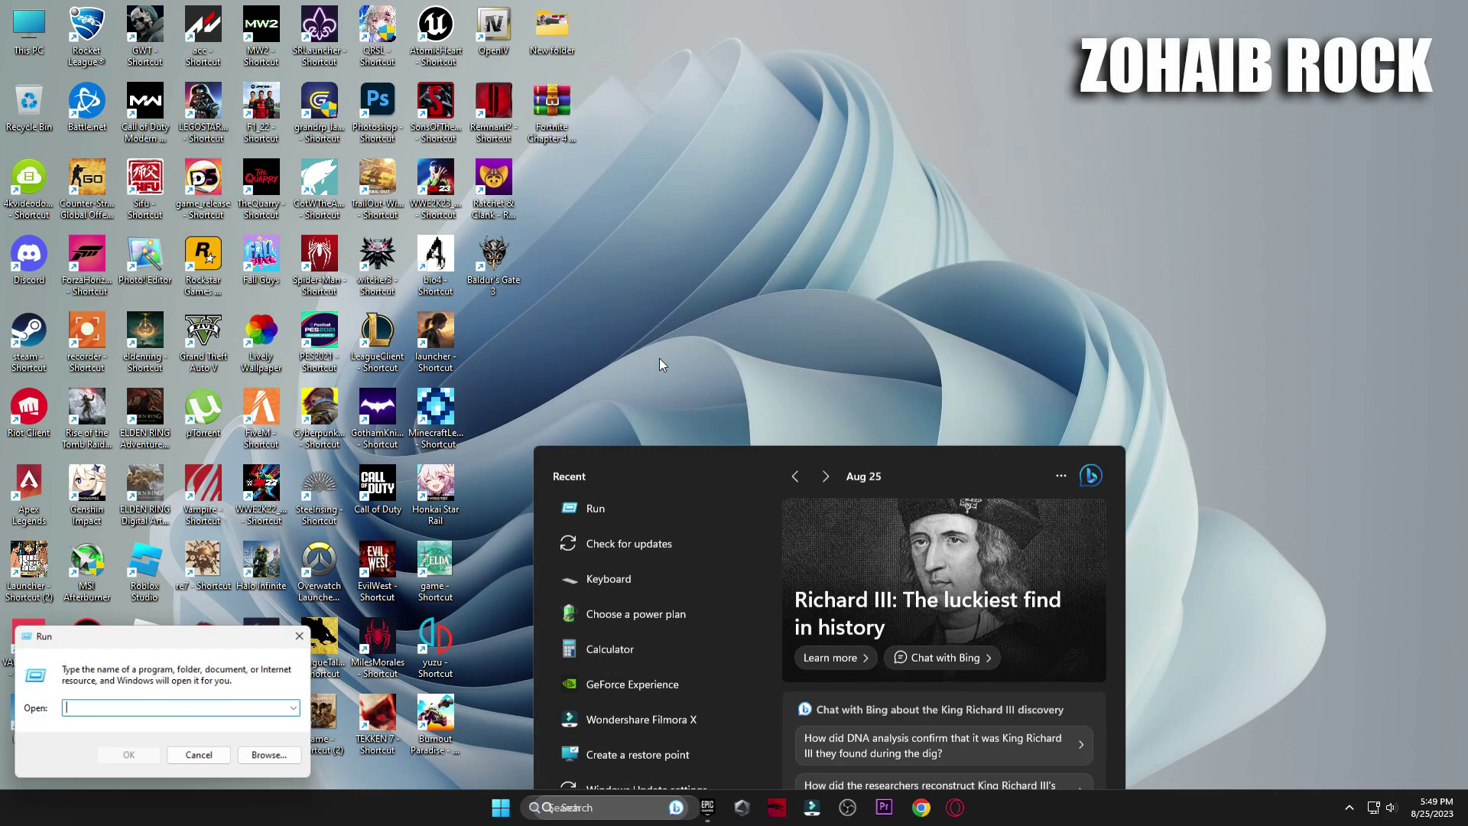
drag(193, 633, 870, 234)
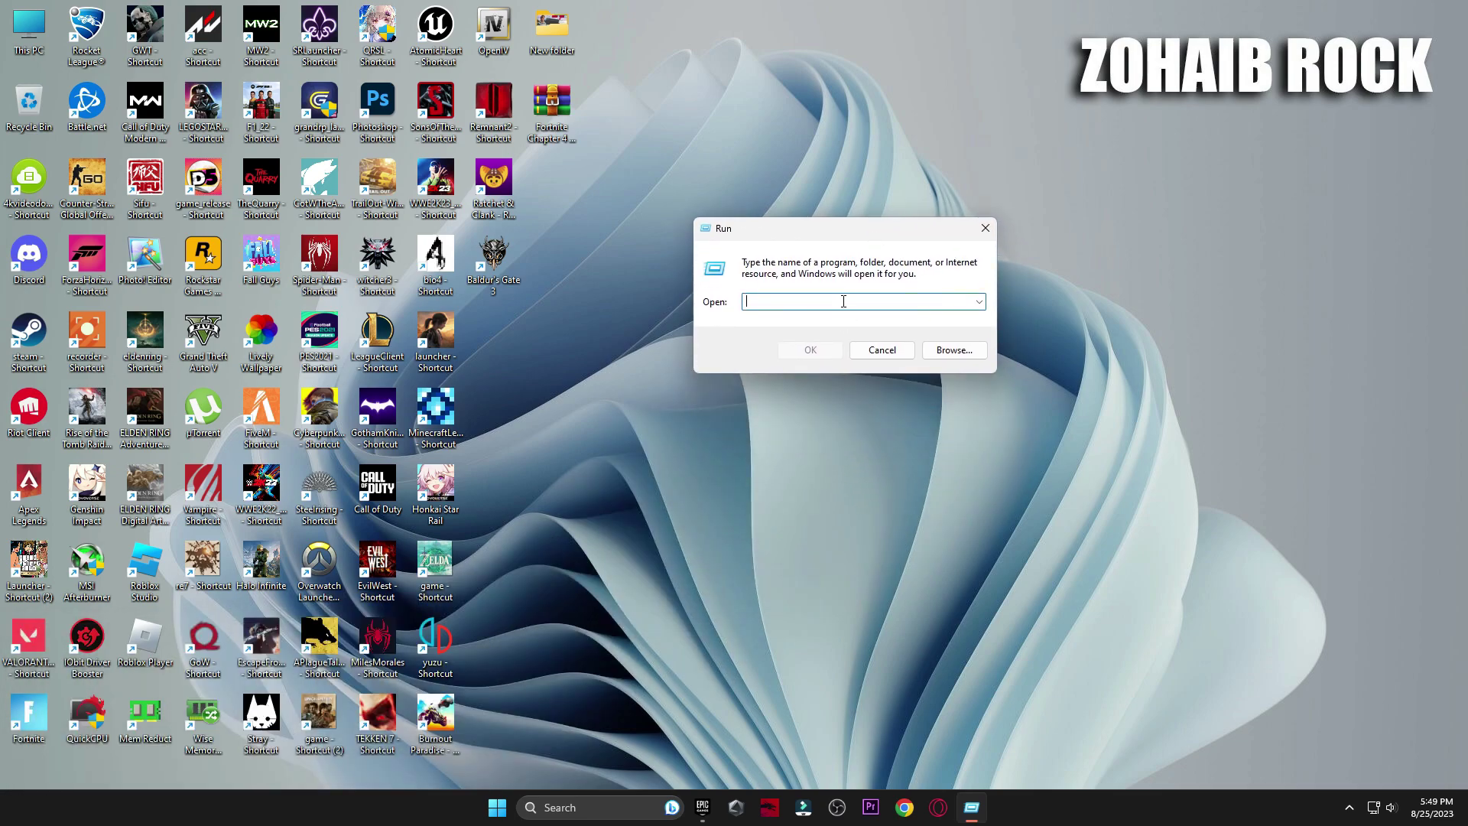
text(appdata)
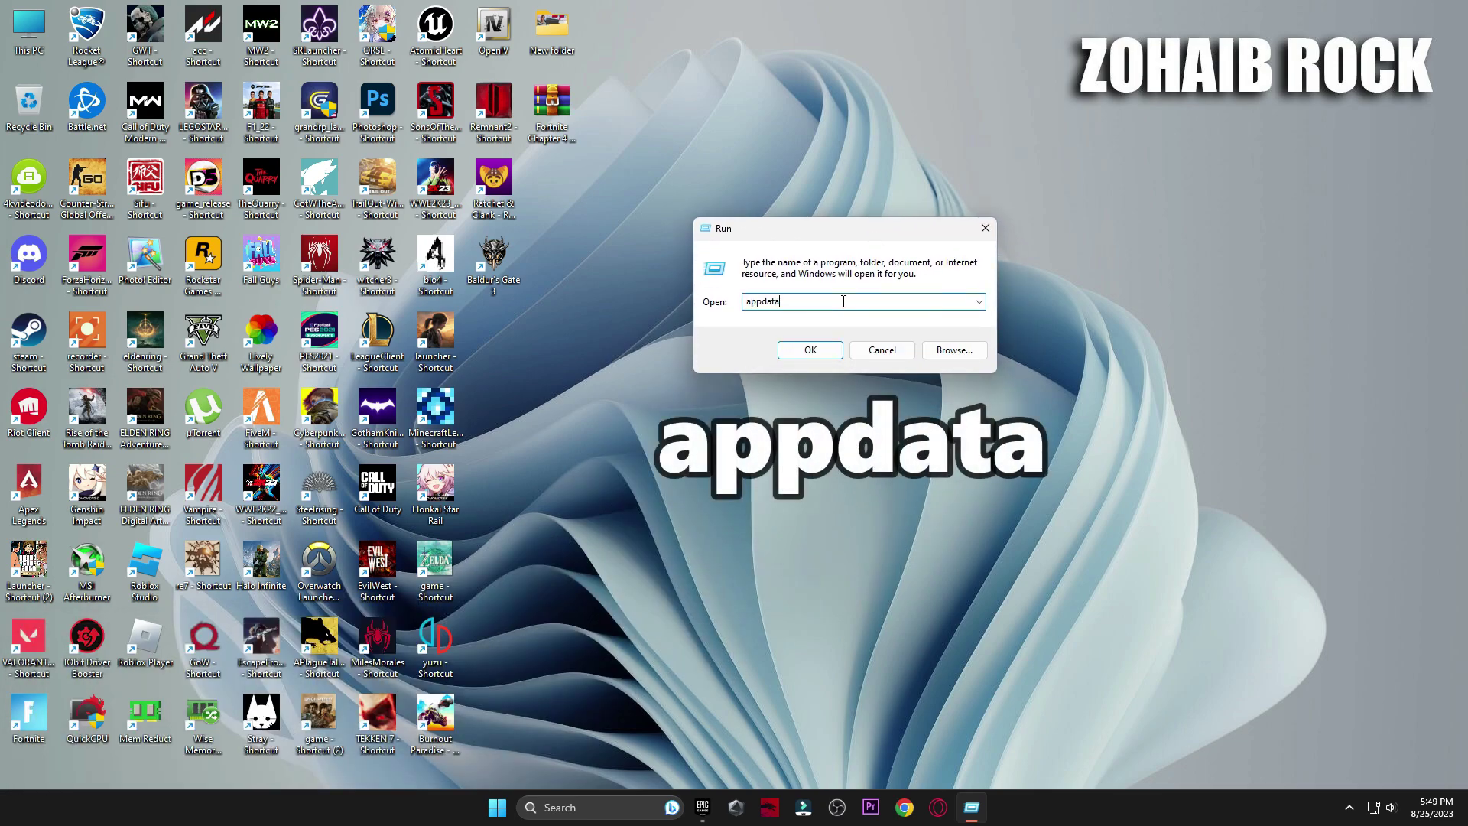
click(809, 349)
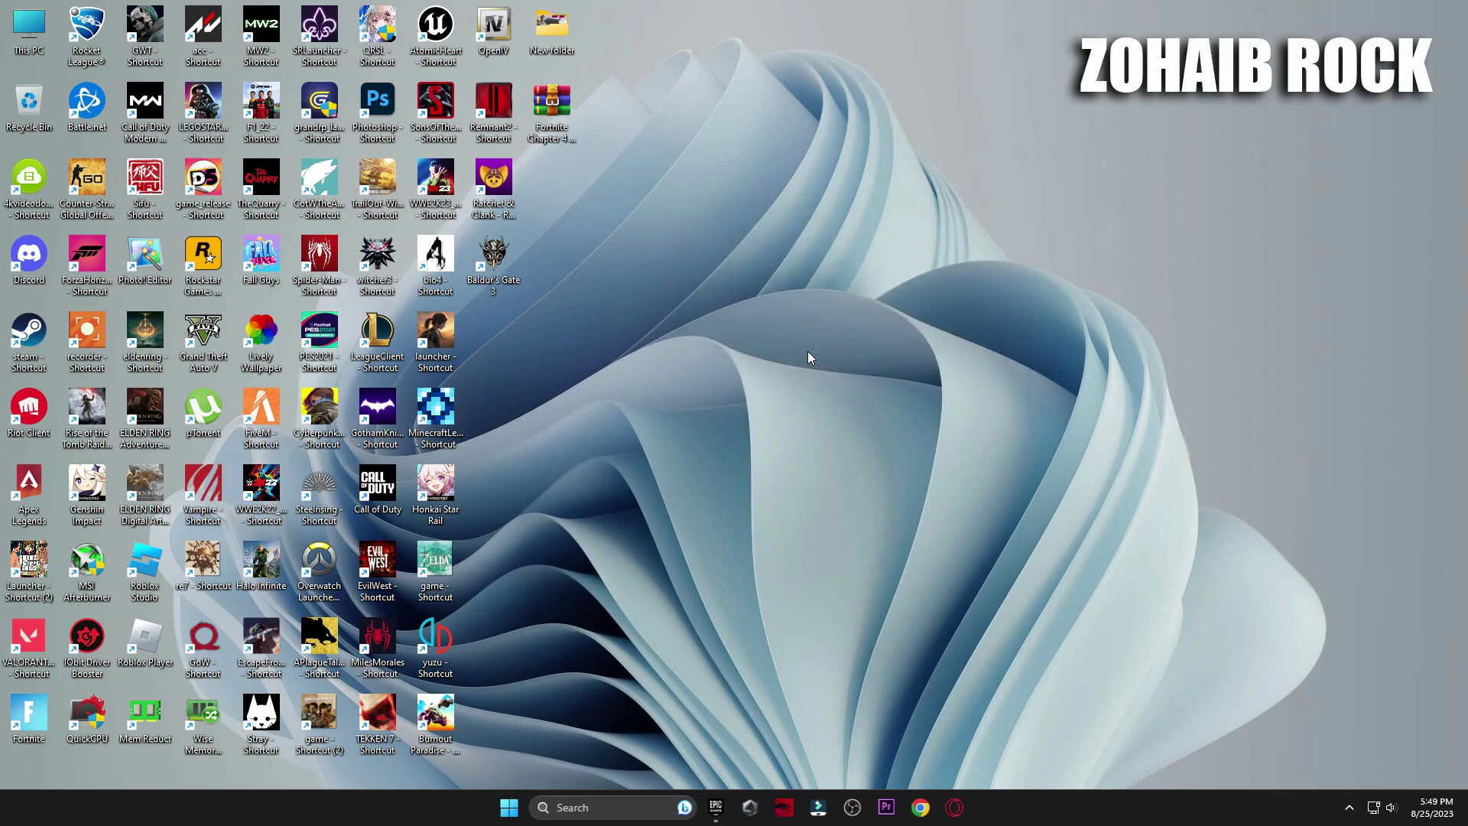
double_click(687, 268)
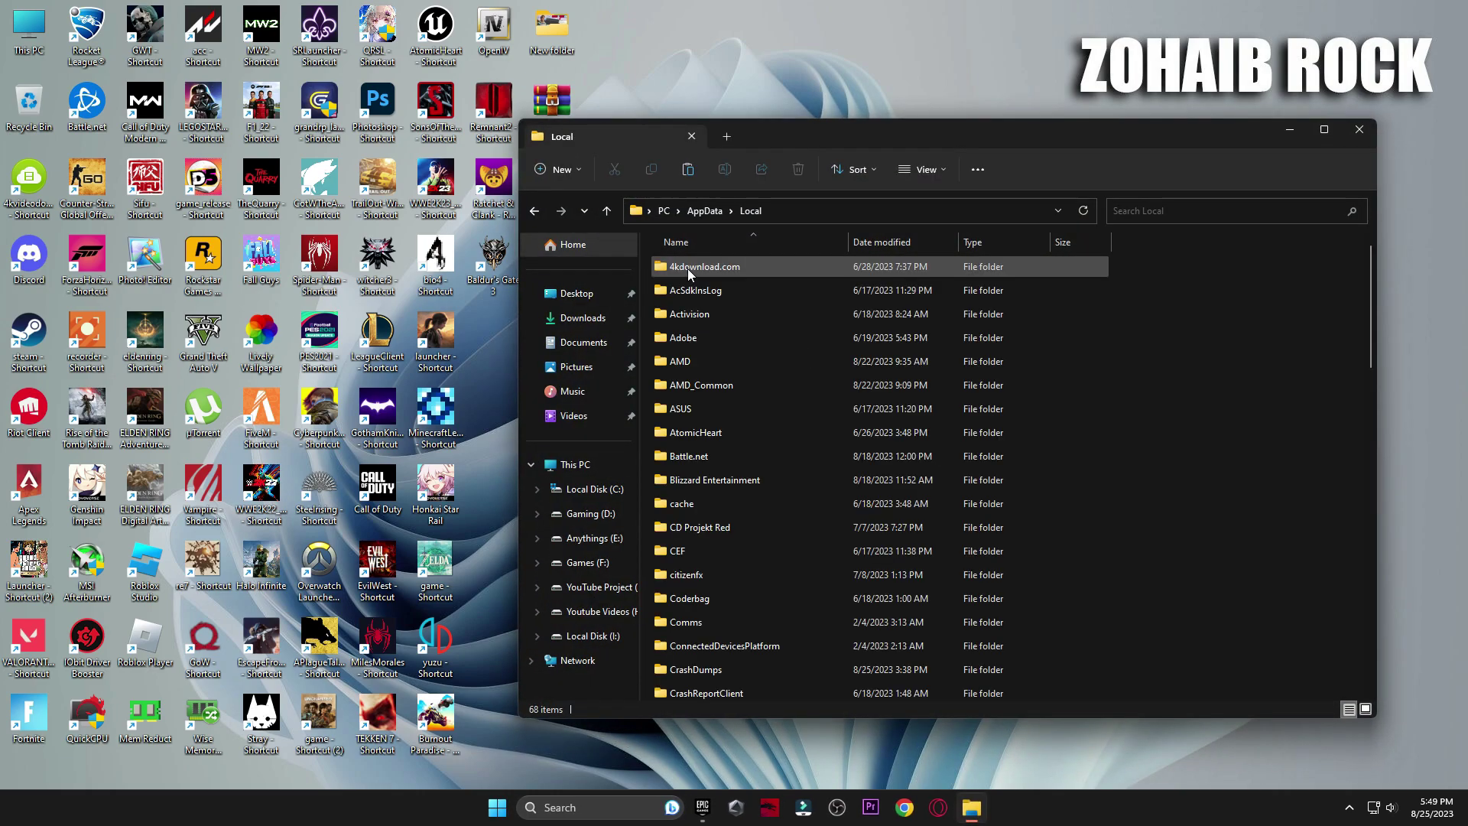
Go to FortniteGame > Saved > Config > CrashReportClient and delete everything in that folder.
scroll(686, 268, down, 6)
click(764, 287)
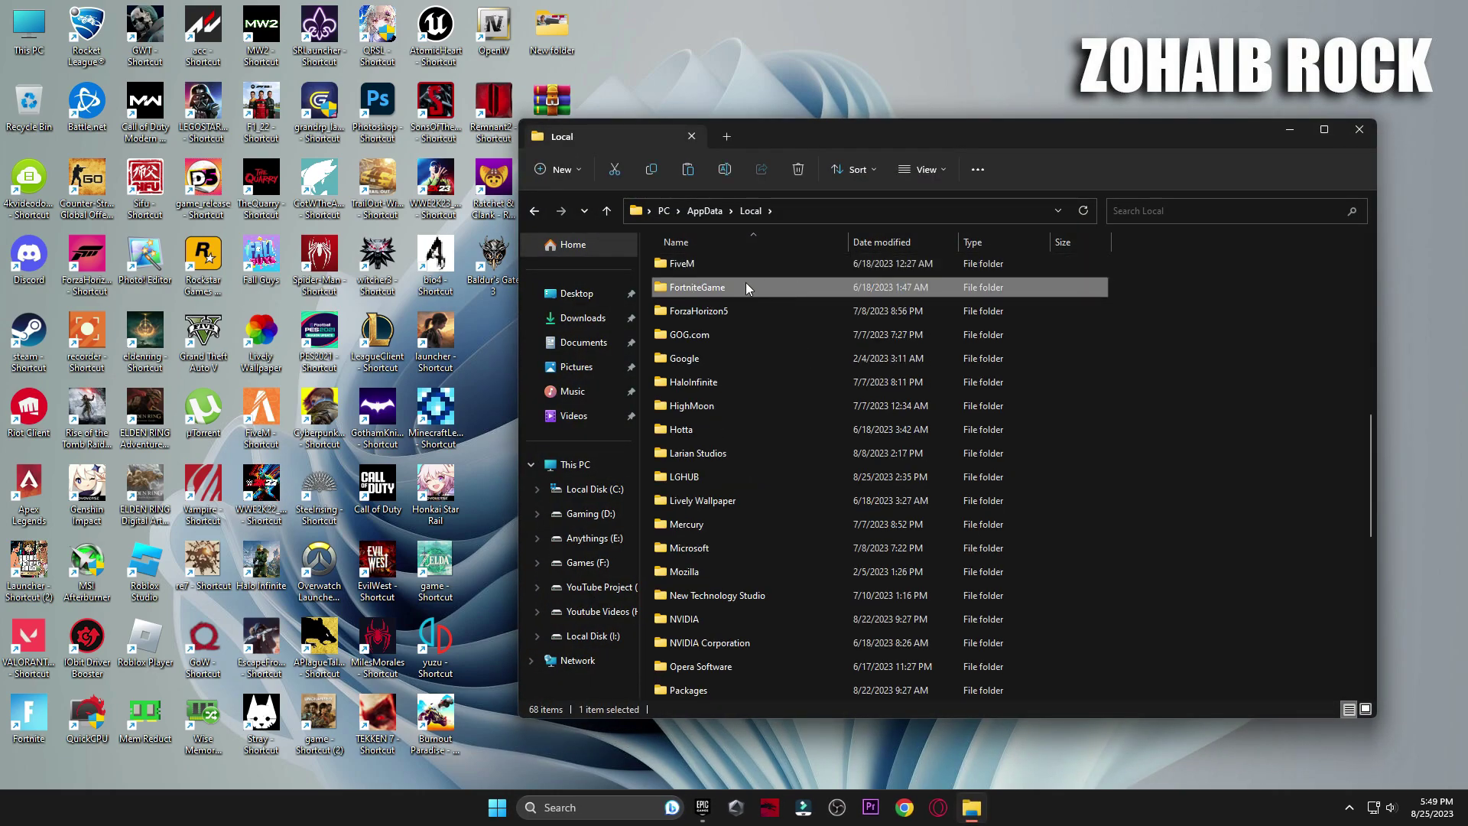
double_click(745, 287)
double_click(701, 269)
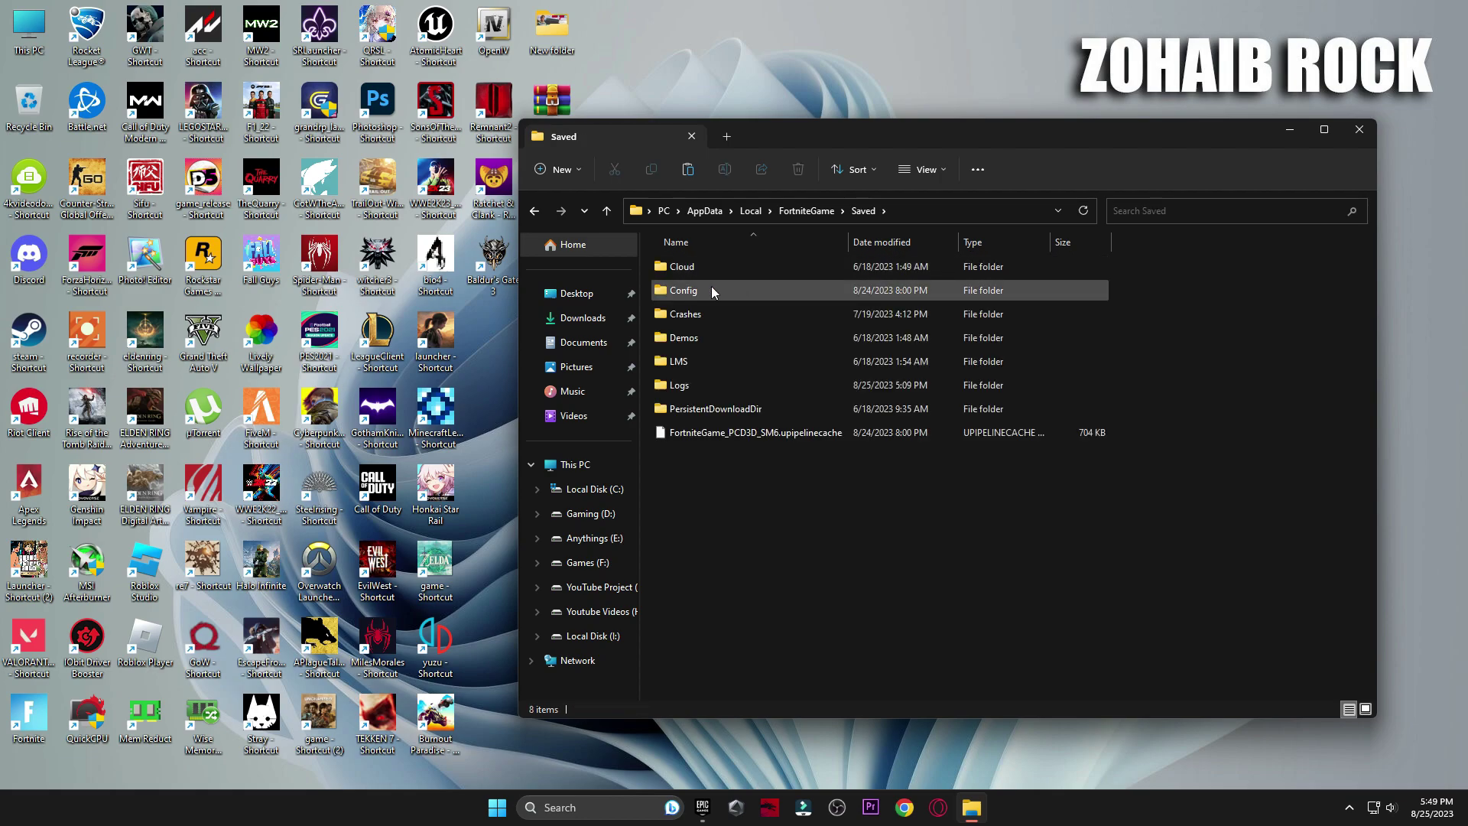
double_click(736, 282)
double_click(741, 262)
drag(841, 401, 703, 269)
right_click(703, 269)
click(853, 289)
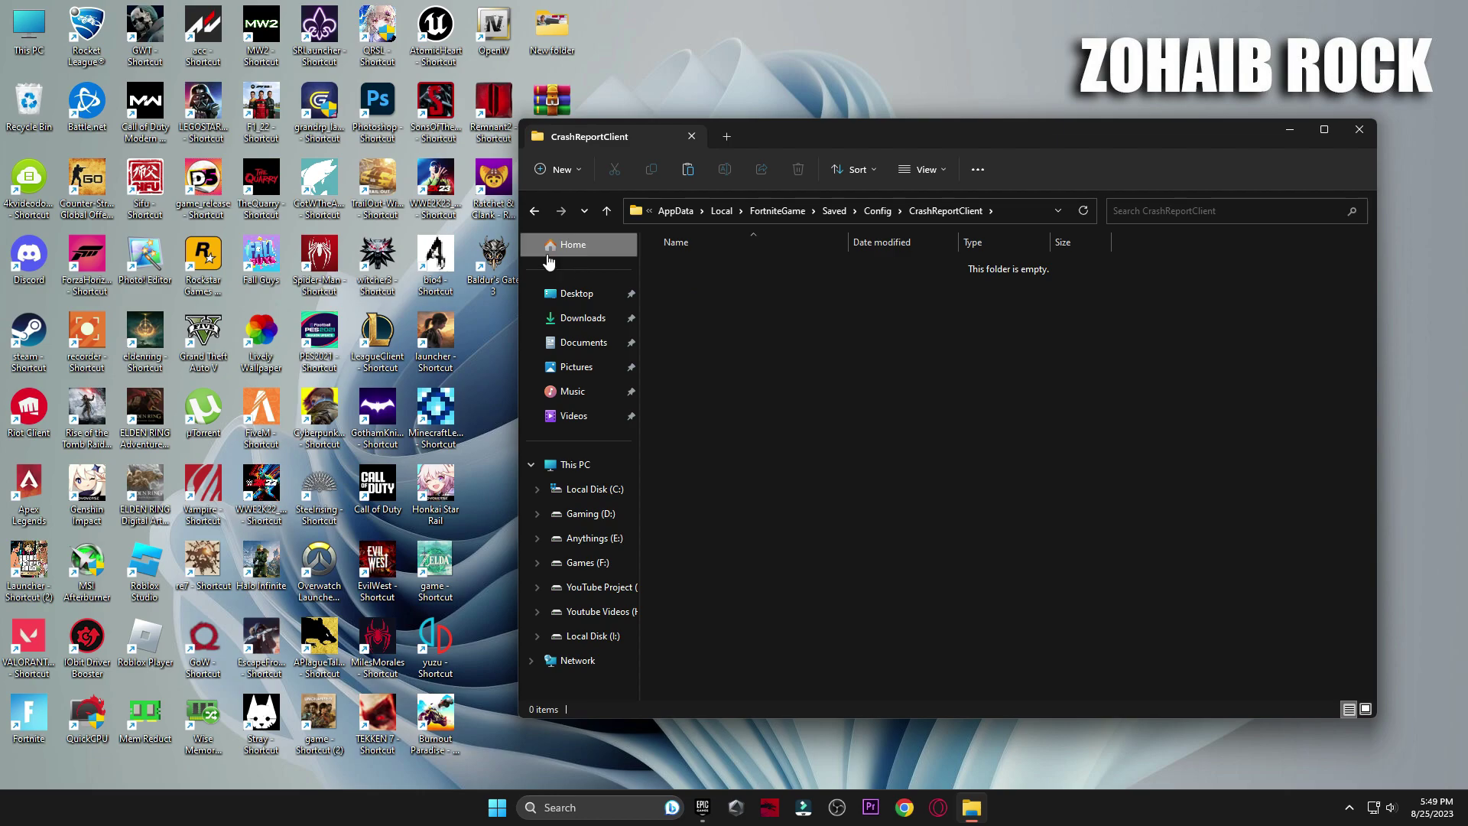
Delete the GameUserSettings file from the WindowsClient folder and return to the Config folder.
key(alt+Up)
double_click(702, 289)
right_click(706, 269)
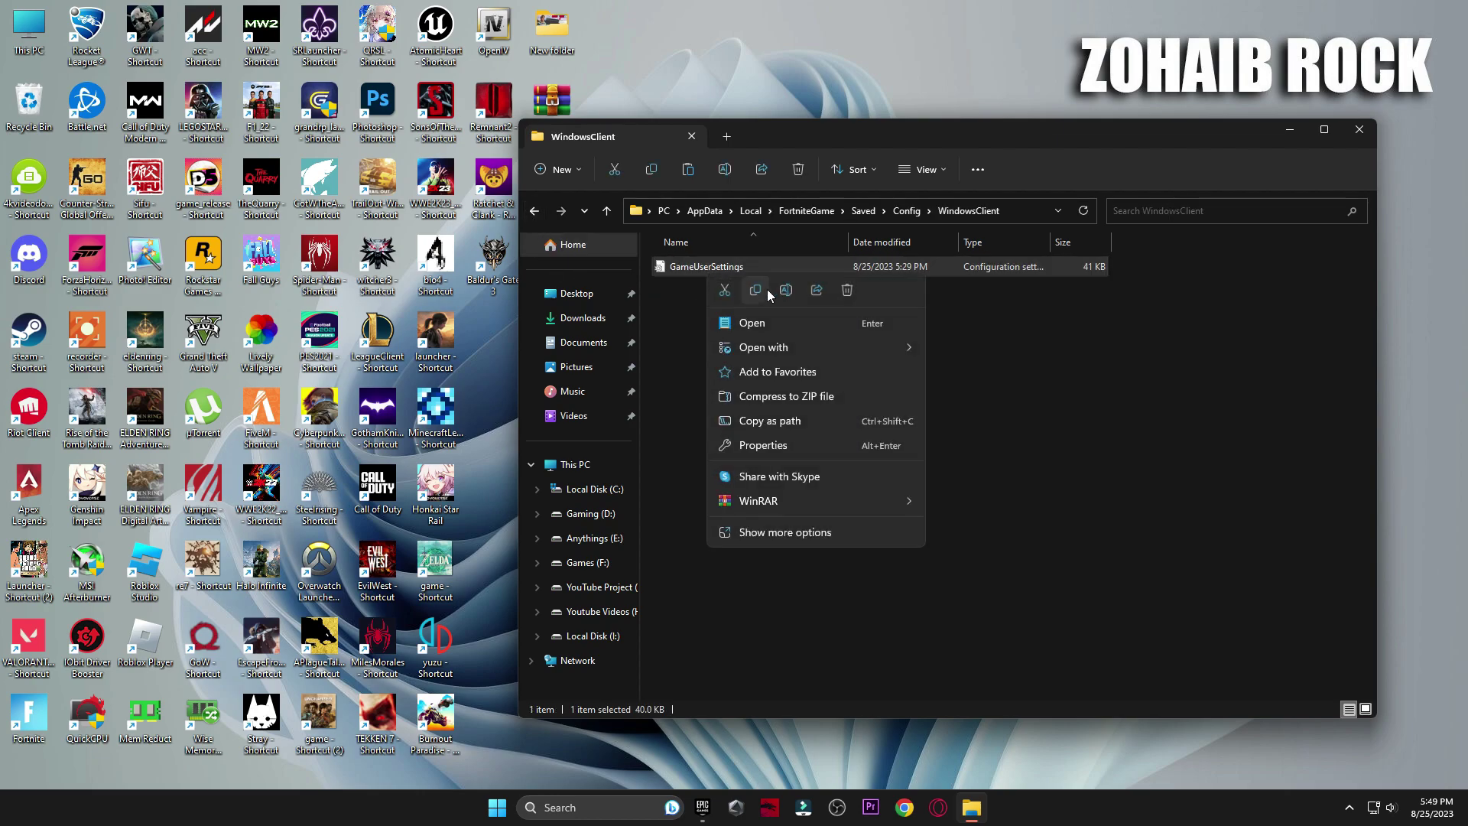
click(847, 289)
key(alt+Up)
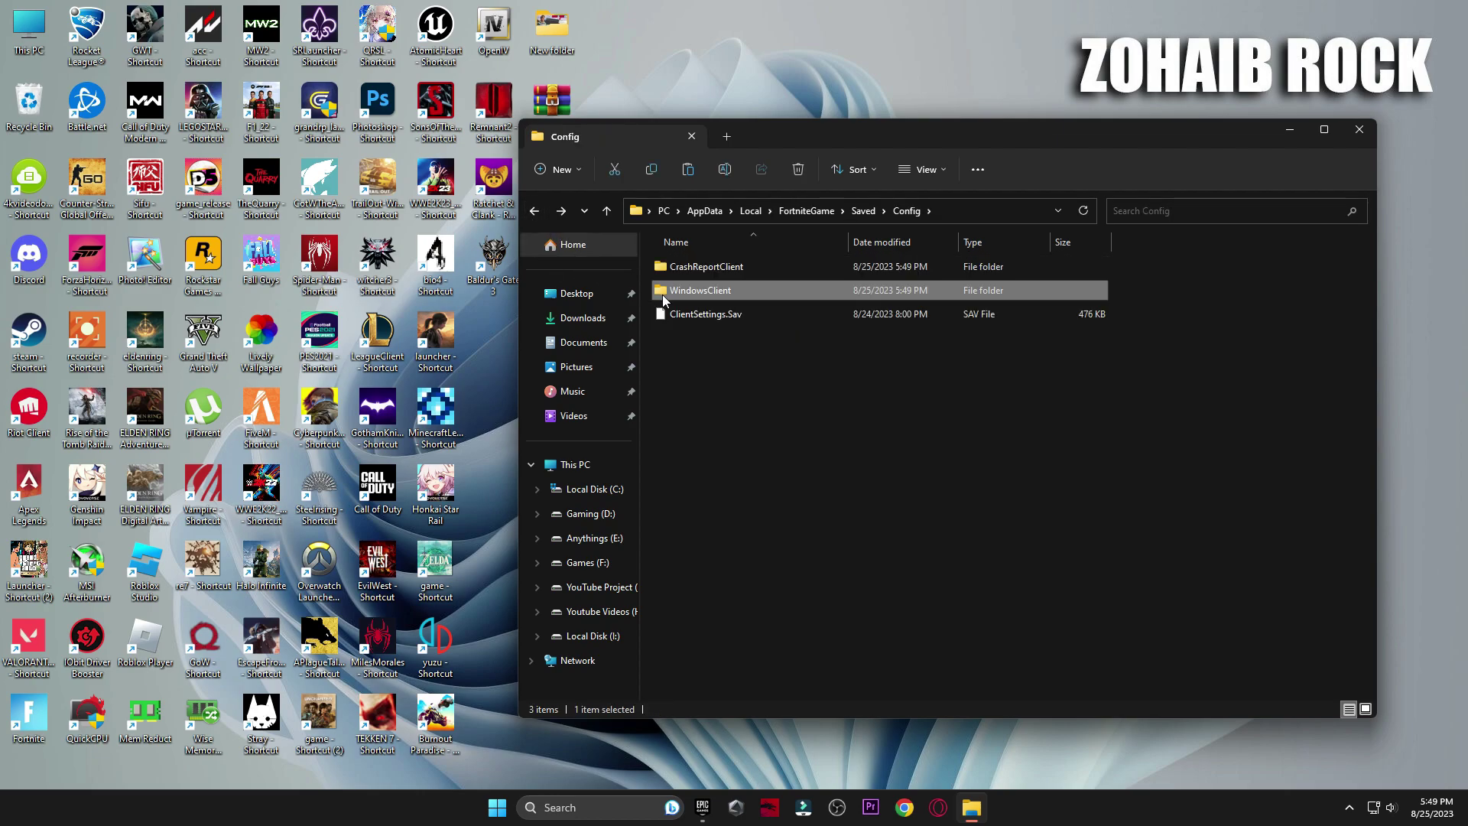
In FortniteGame's Saved folder, check the Crashes folder and delete all files in the Logs folder.
key(alt+Up)
double_click(691, 315)
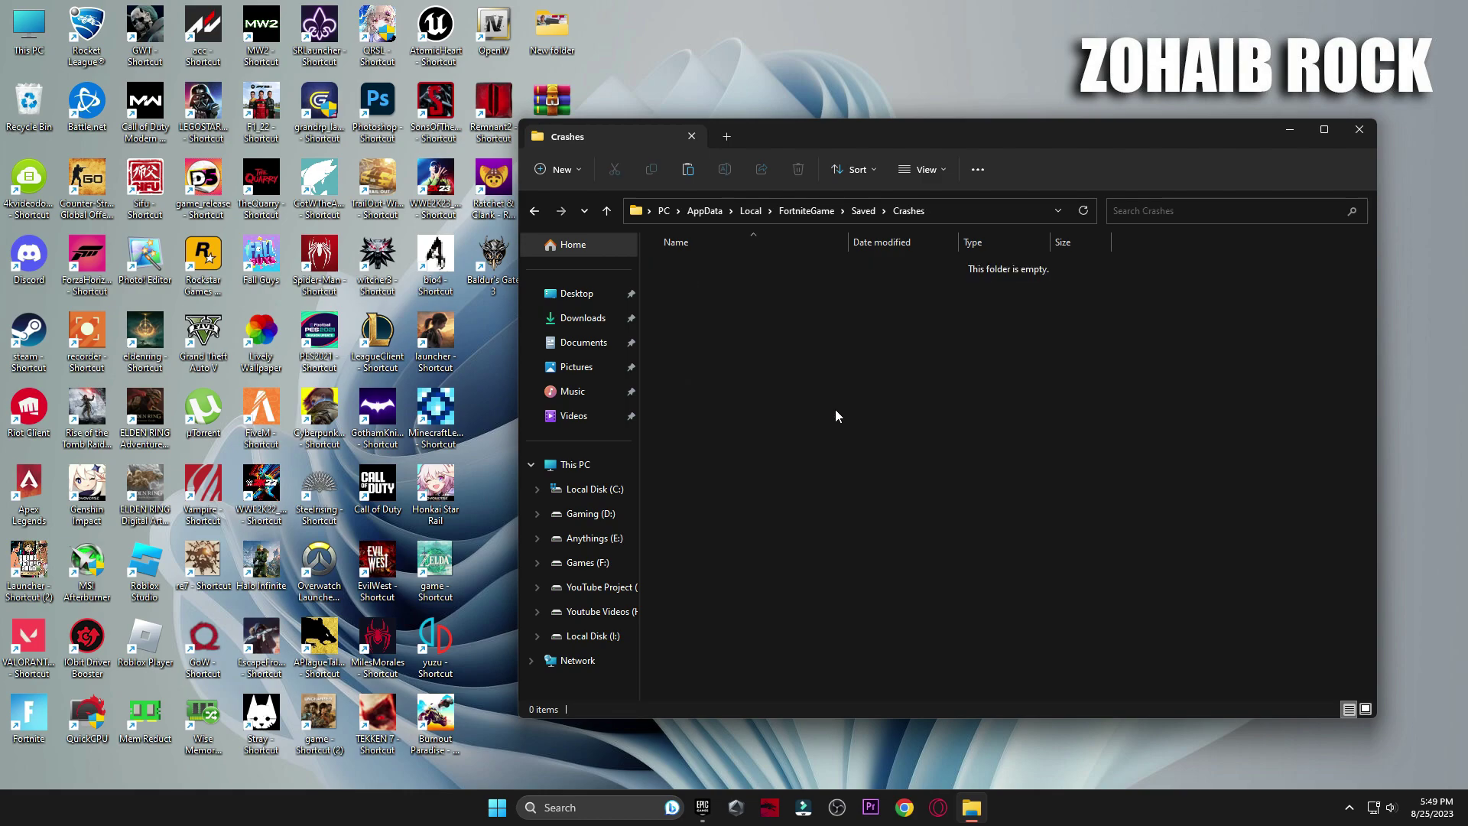
click(534, 211)
double_click(701, 385)
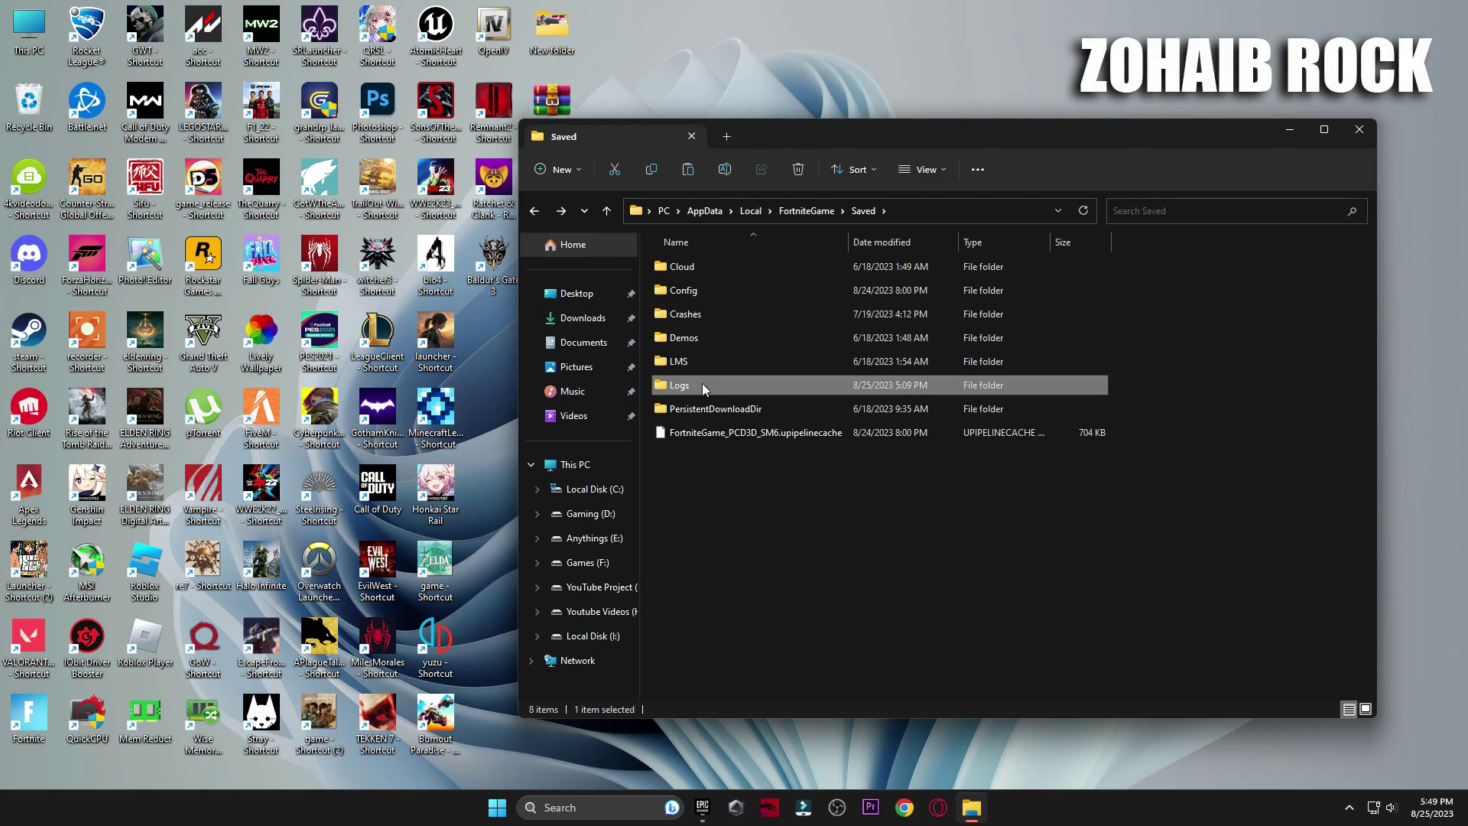
drag(918, 428, 727, 254)
click(798, 170)
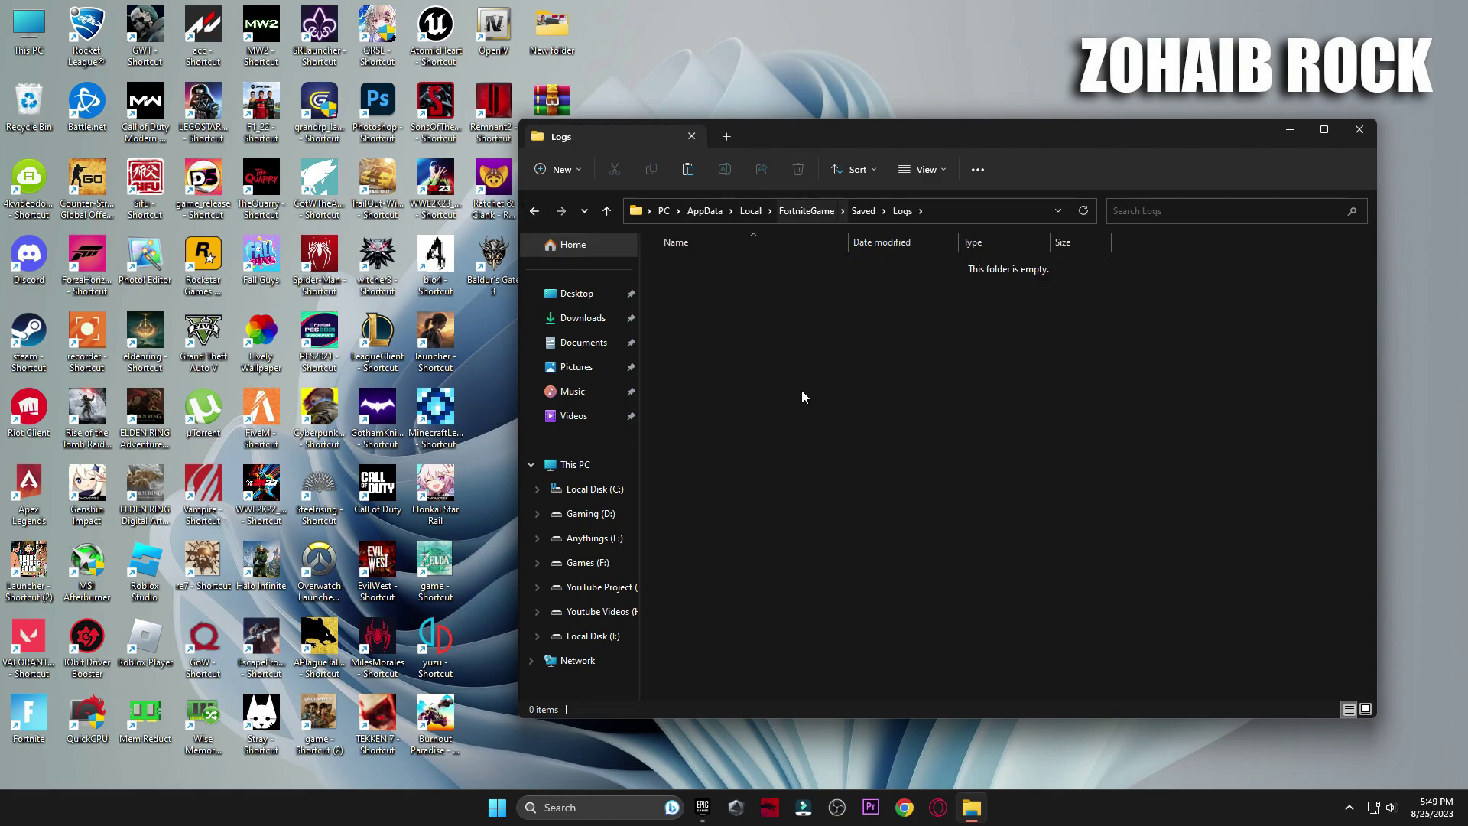
Return to the Local folder and open the EpicGamesLauncher folder.
click(535, 211)
click(535, 217)
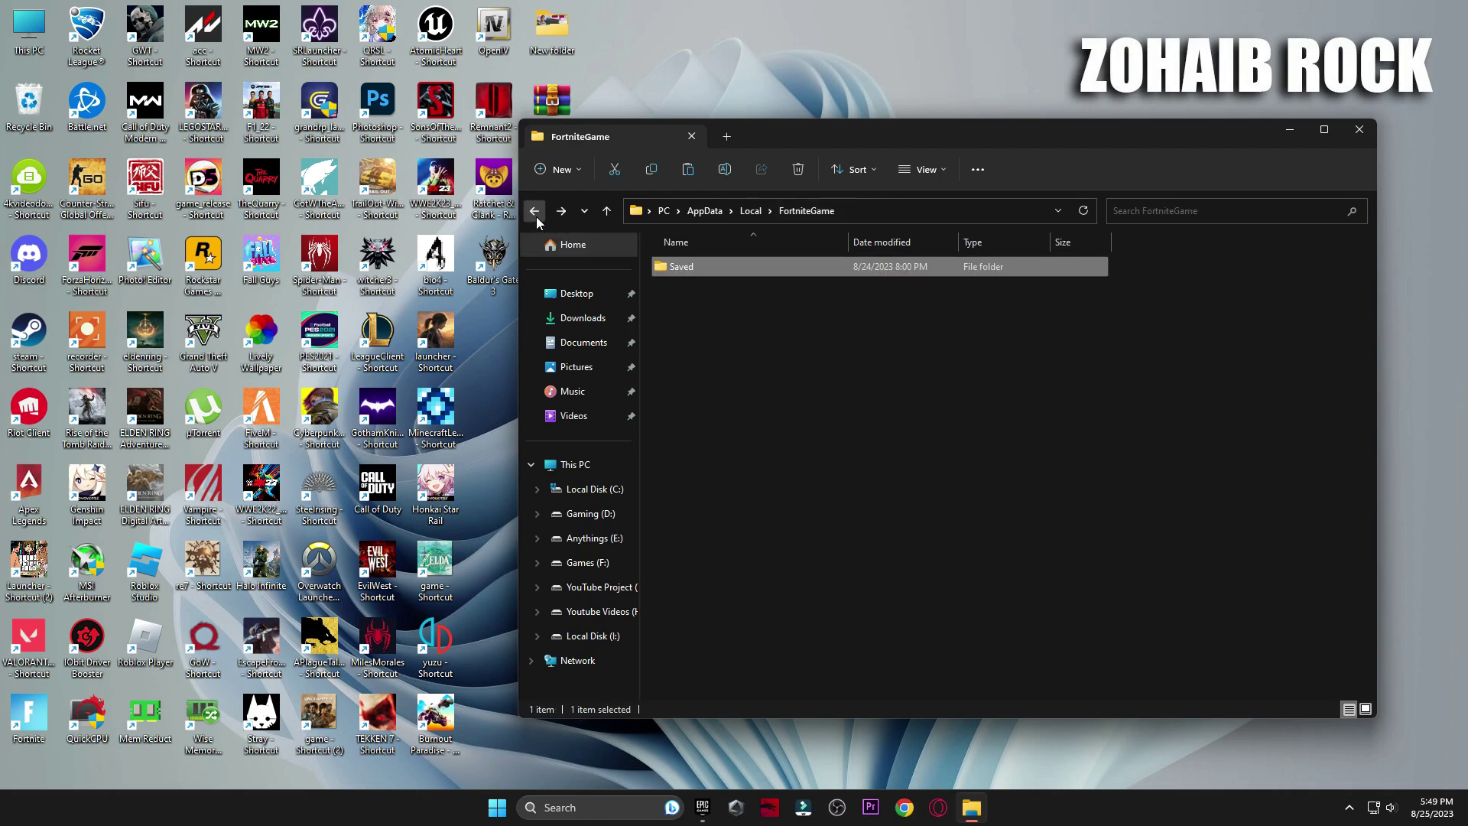
click(535, 218)
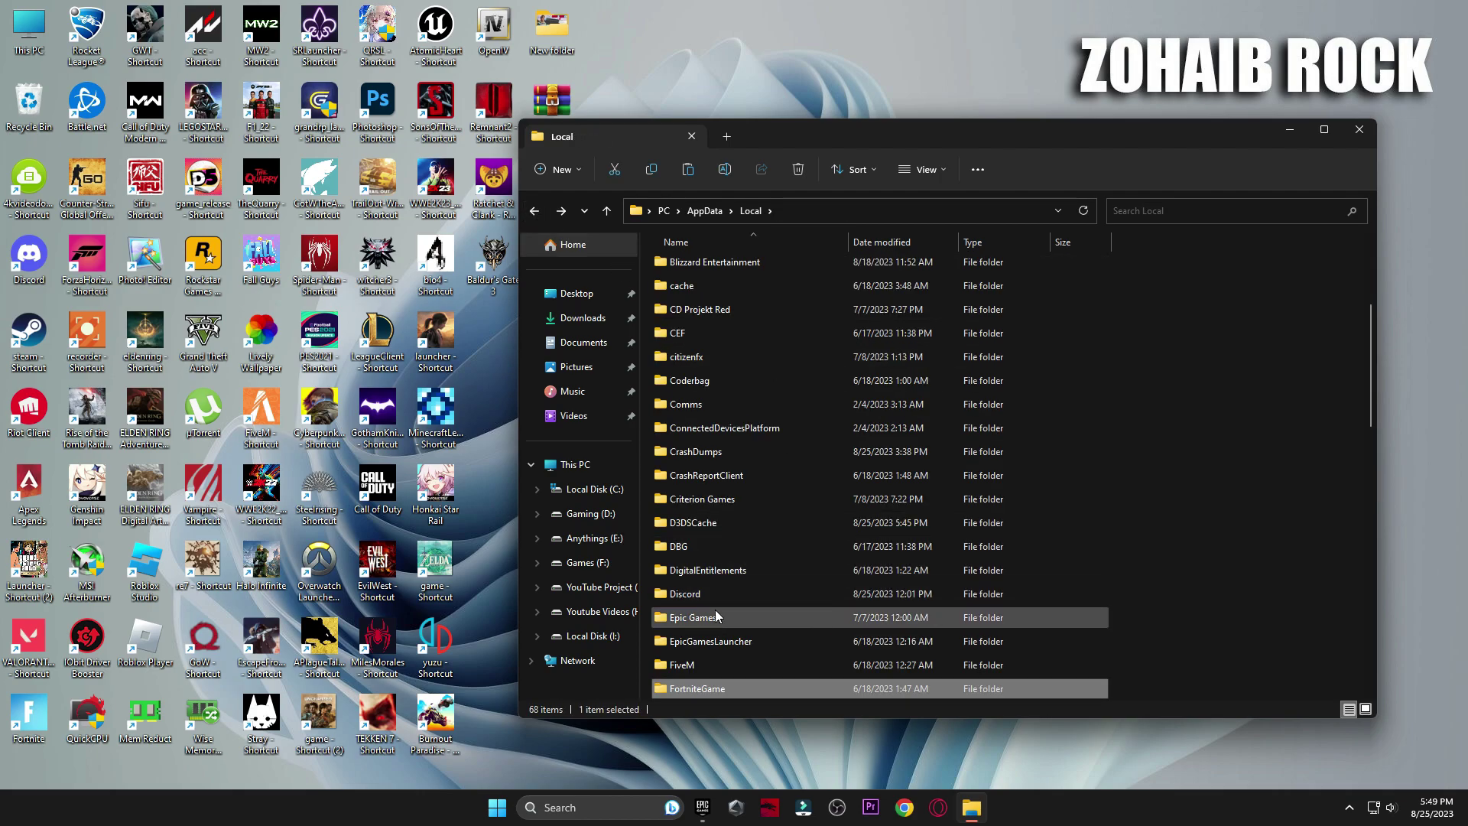
click(710, 641)
double_click(729, 643)
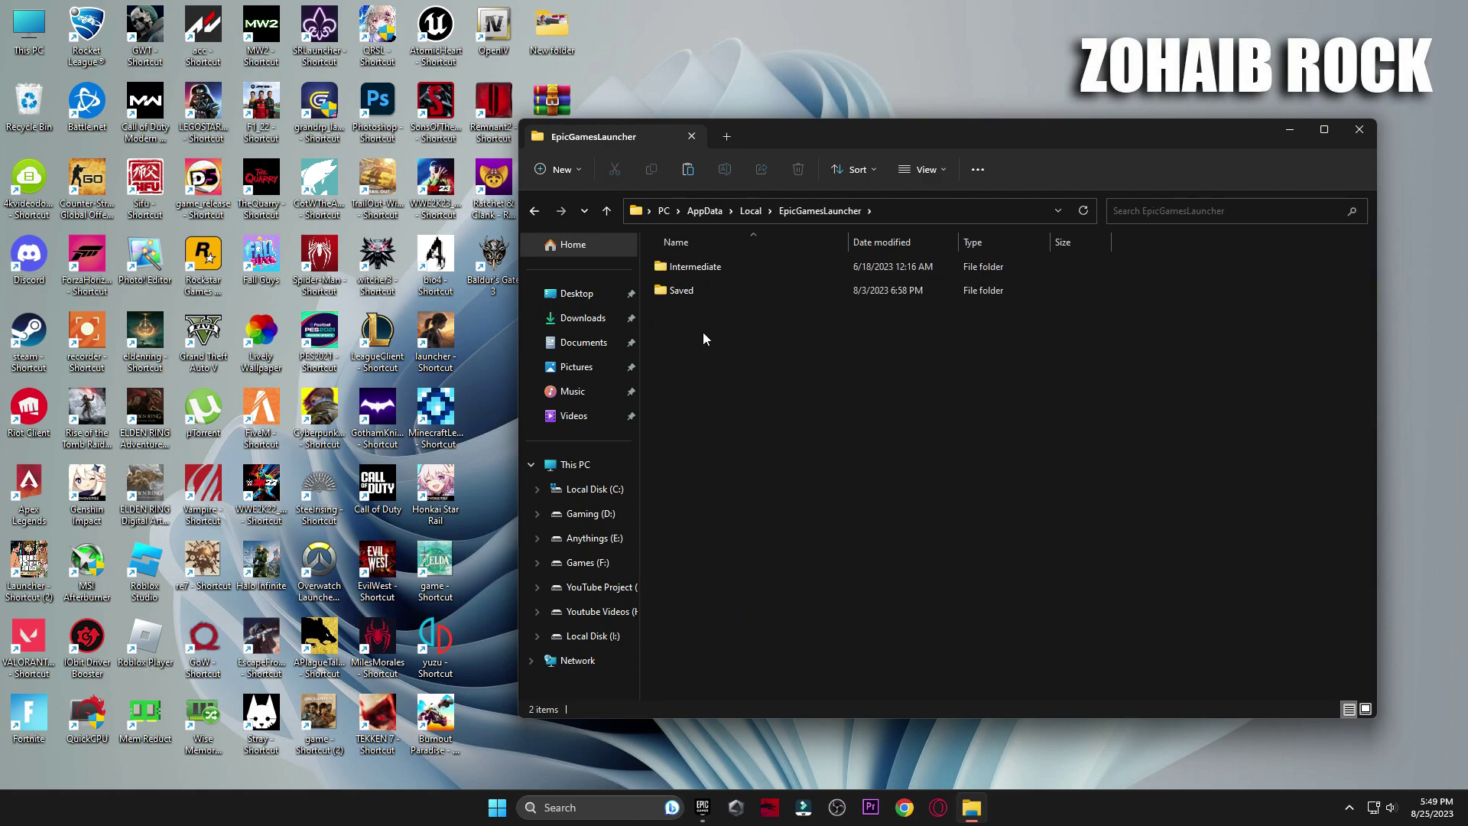
Check the Config folder inside Intermediate and return to the EpicGamesLauncher folder.
click(694, 269)
double_click(694, 272)
double_click(693, 269)
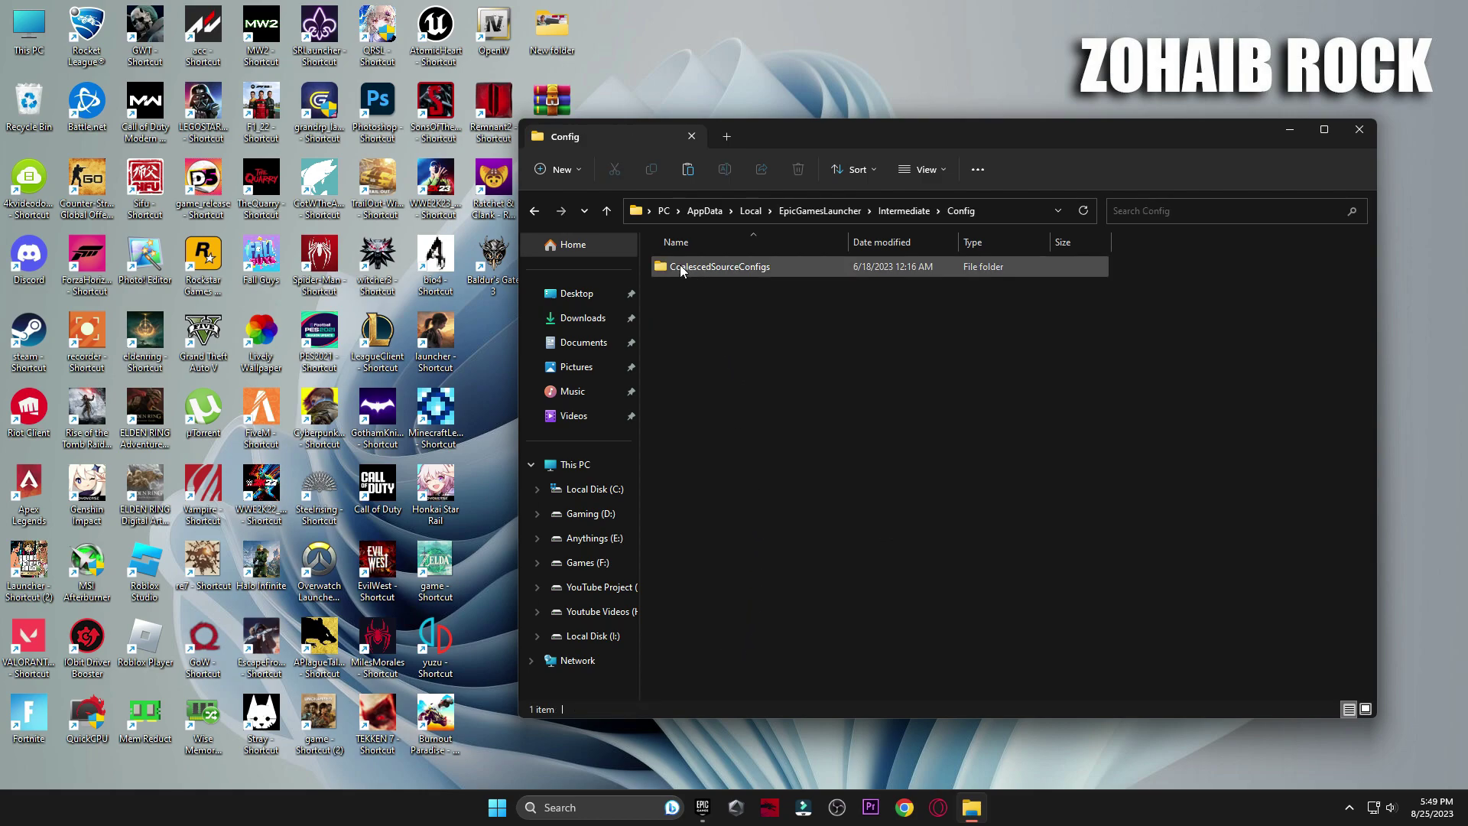
click(533, 210)
click(533, 211)
Delete all crash report folders from the Crashes folder in EpicGamesLauncher's Saved folder and return to Saved.
double_click(709, 294)
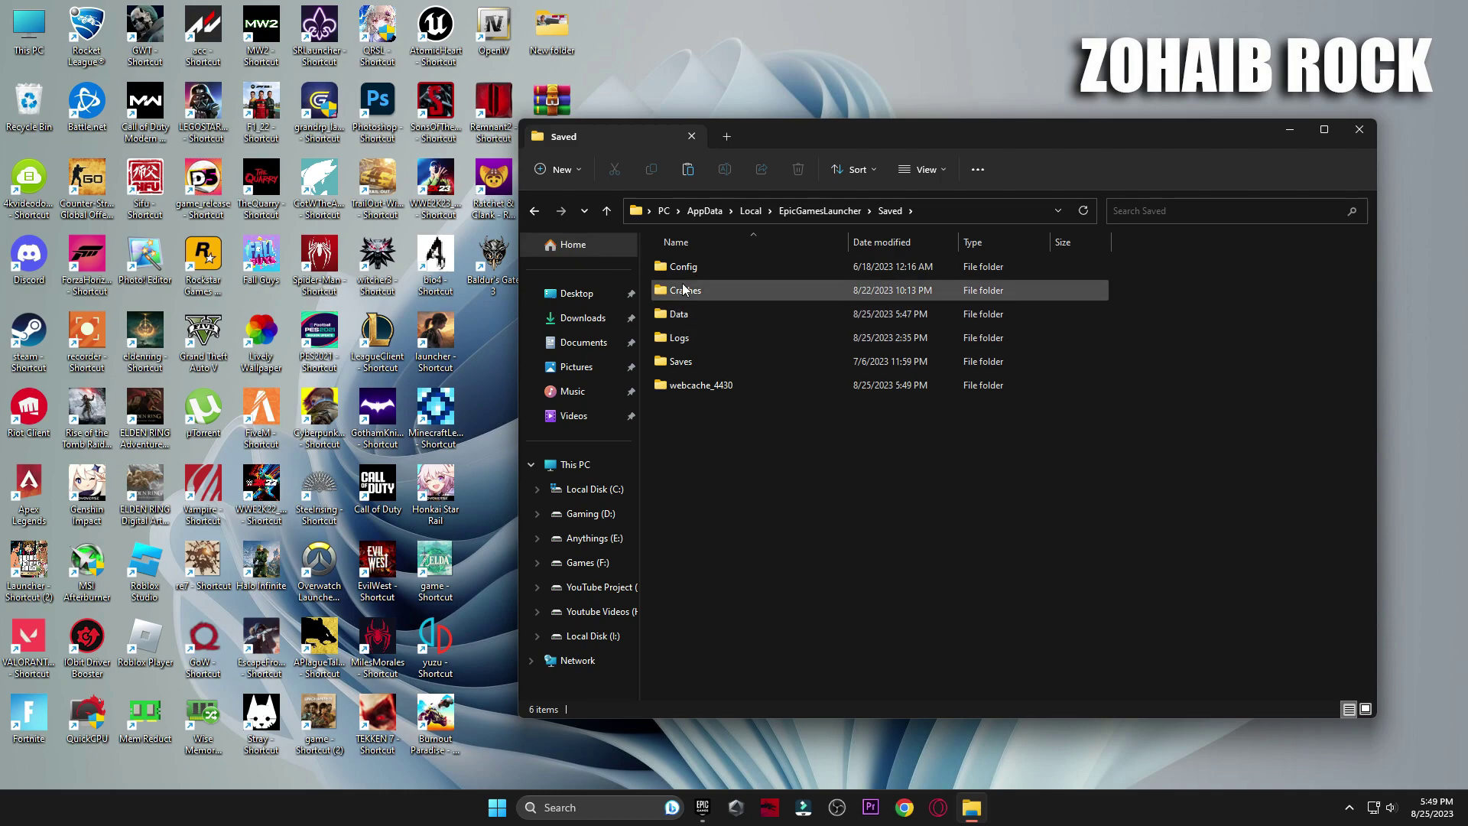
double_click(736, 286)
drag(864, 399, 747, 218)
click(798, 169)
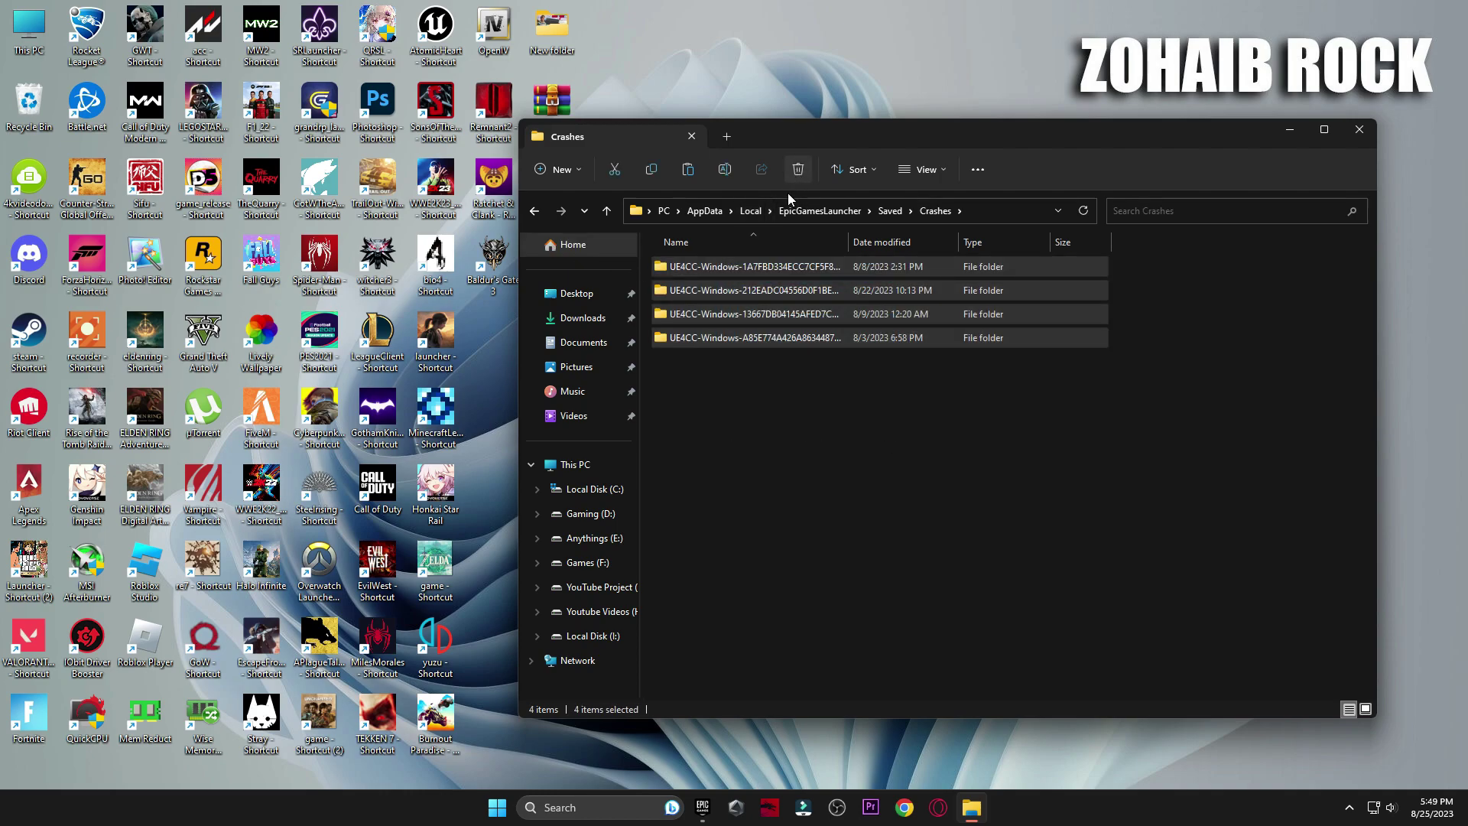
click(534, 212)
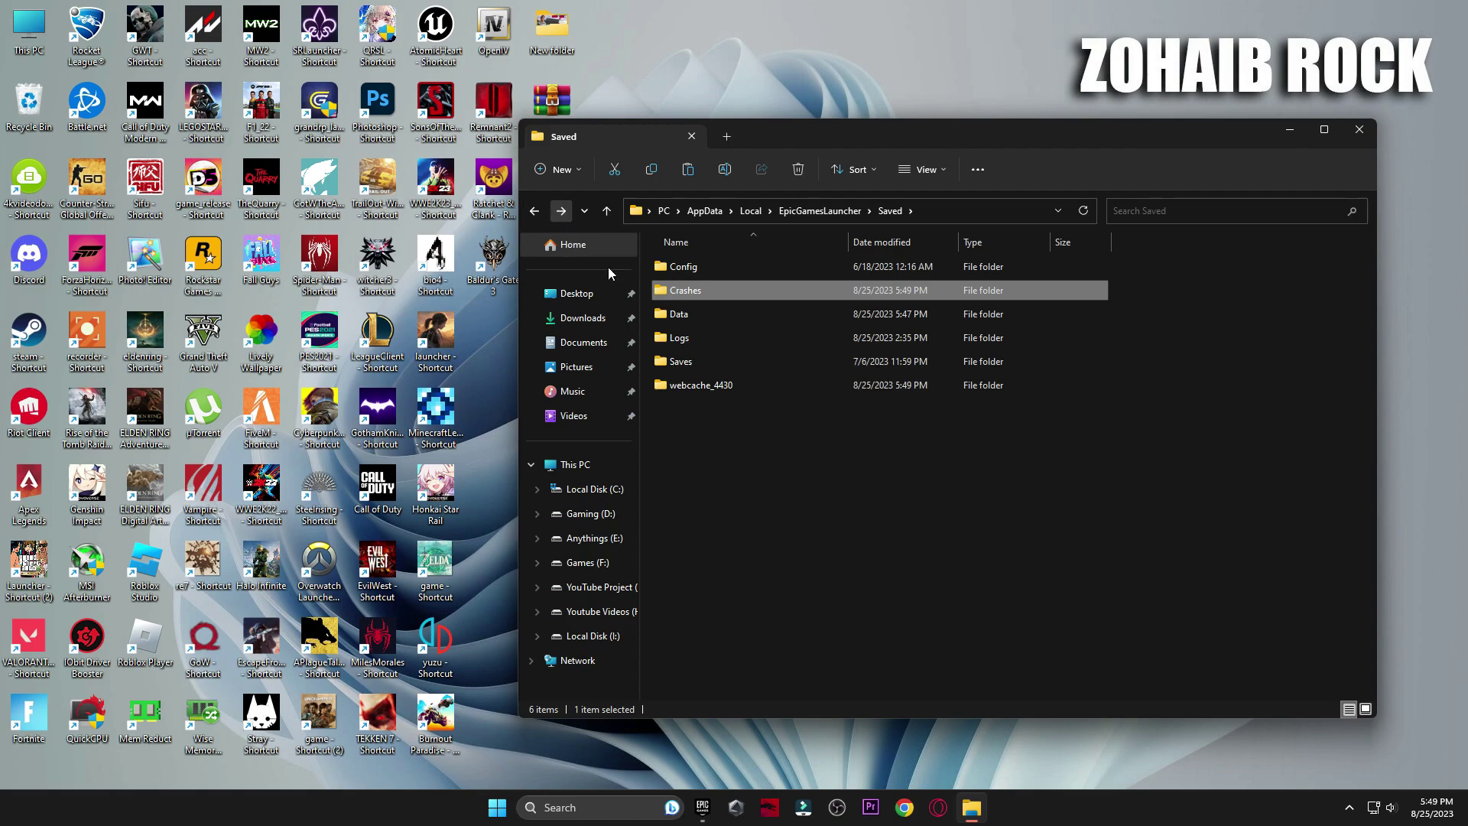
Delete all text files from the Logs folder in EpicGamesLauncher's Saved folder.
double_click(659, 343)
click(763, 359)
key(ctrl+a)
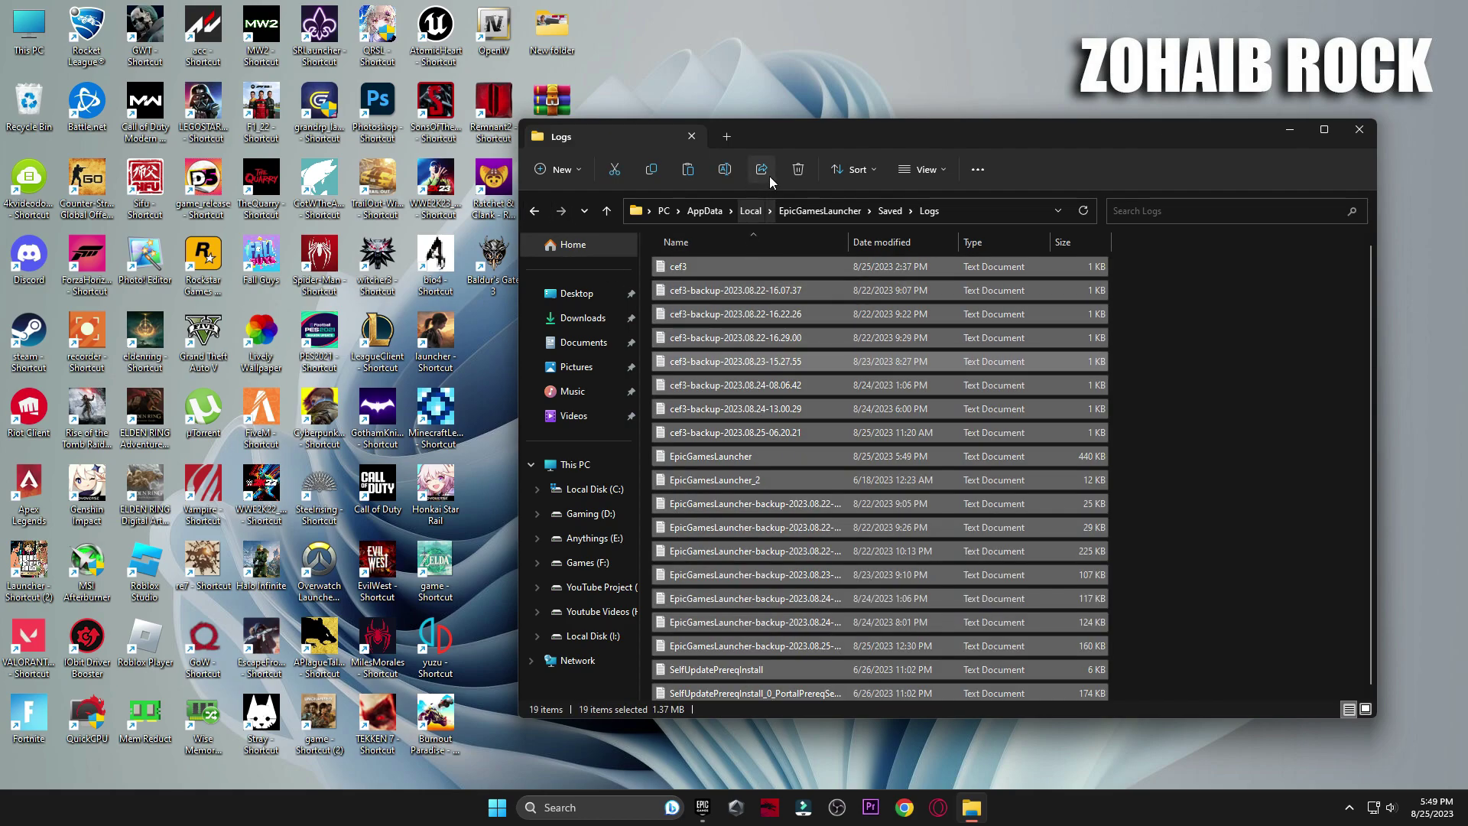
click(797, 169)
click(588, 339)
click(770, 361)
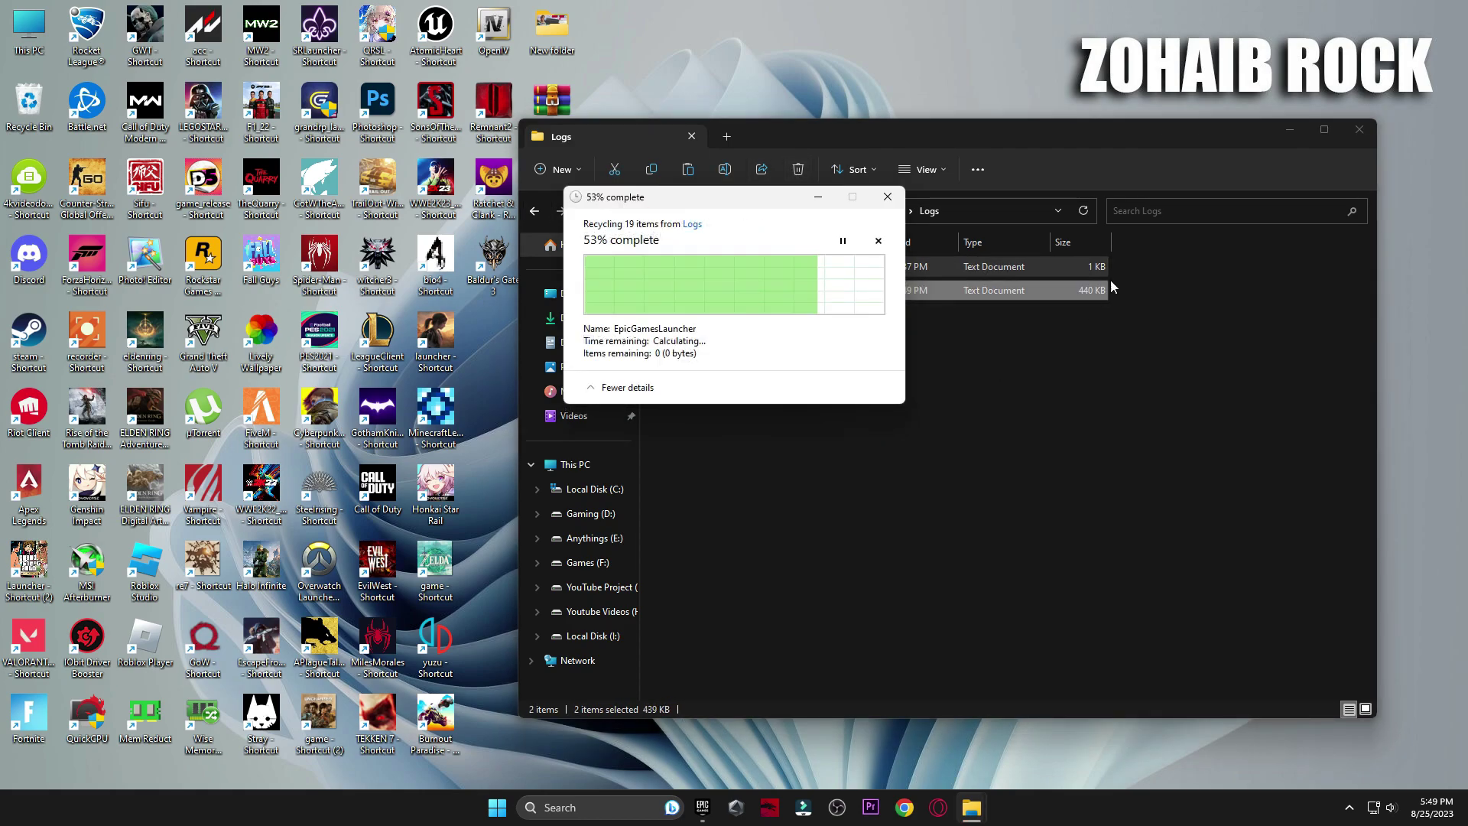
Close the folder window and empty the Recycle Bin.
click(1359, 131)
right_click(29, 103)
click(159, 166)
click(797, 414)
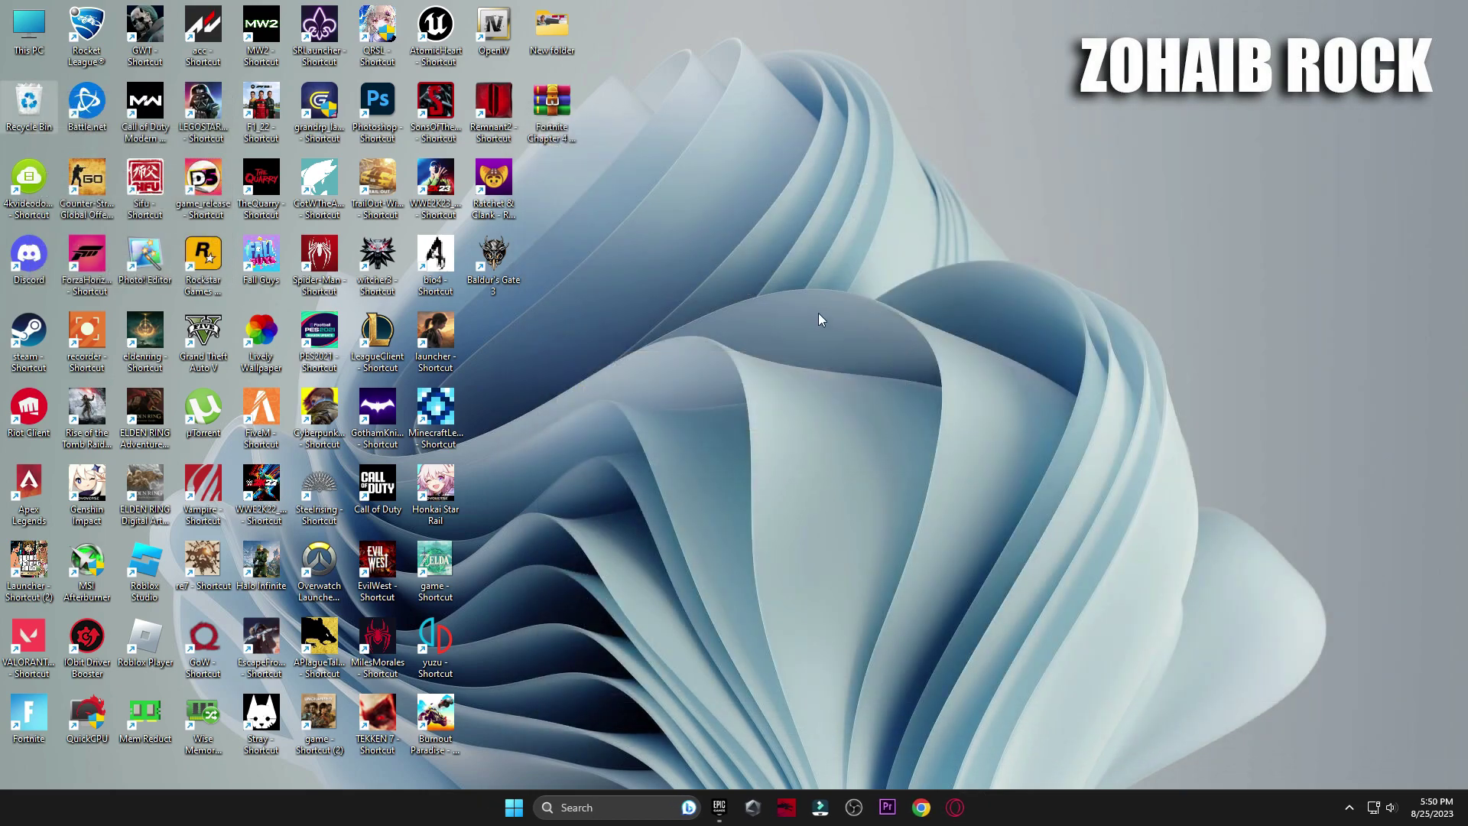
Open the Windows Settings and examine the General permission switches under Privacy & security.
click(514, 806)
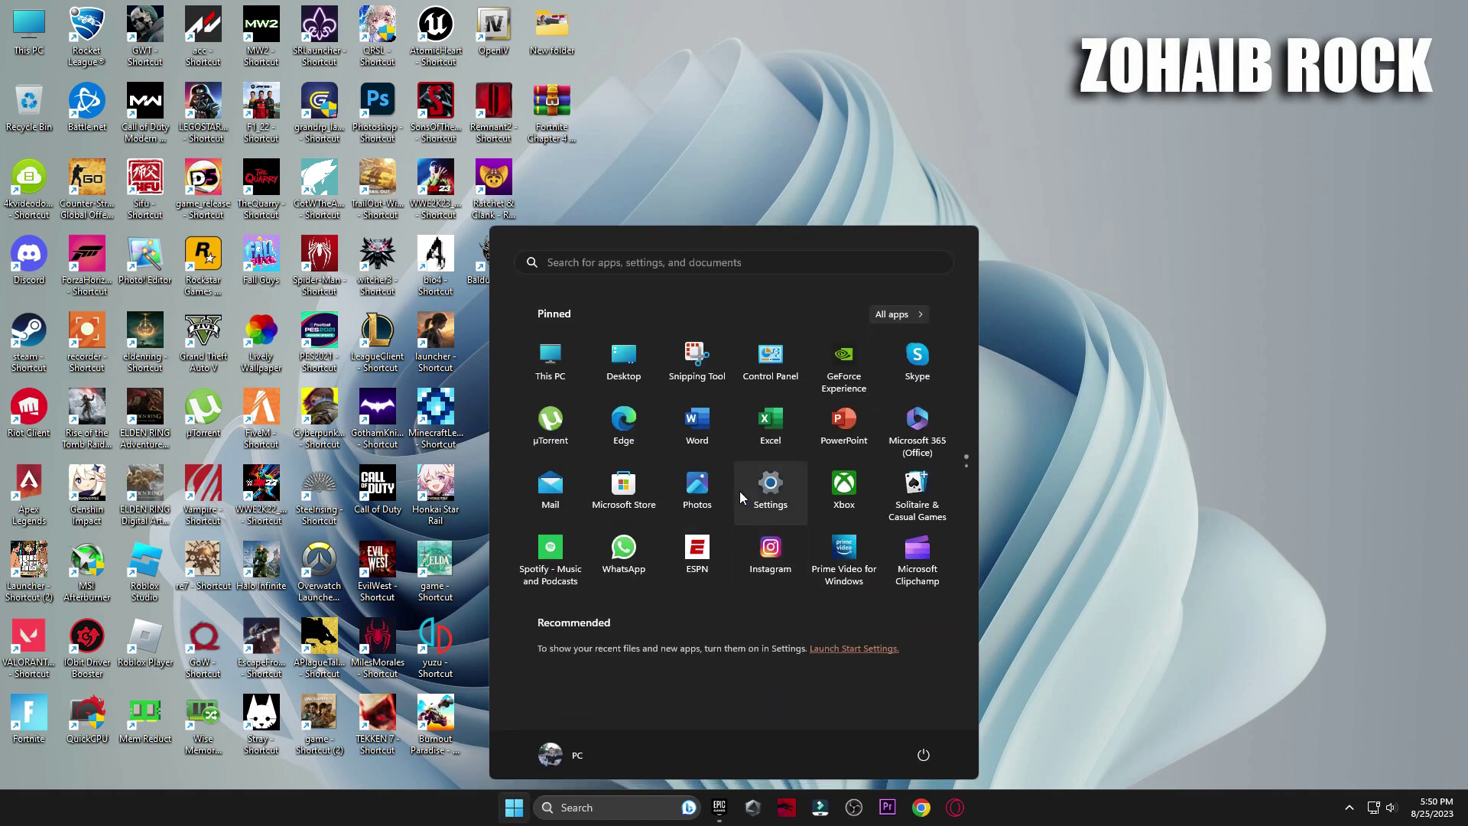
click(735, 495)
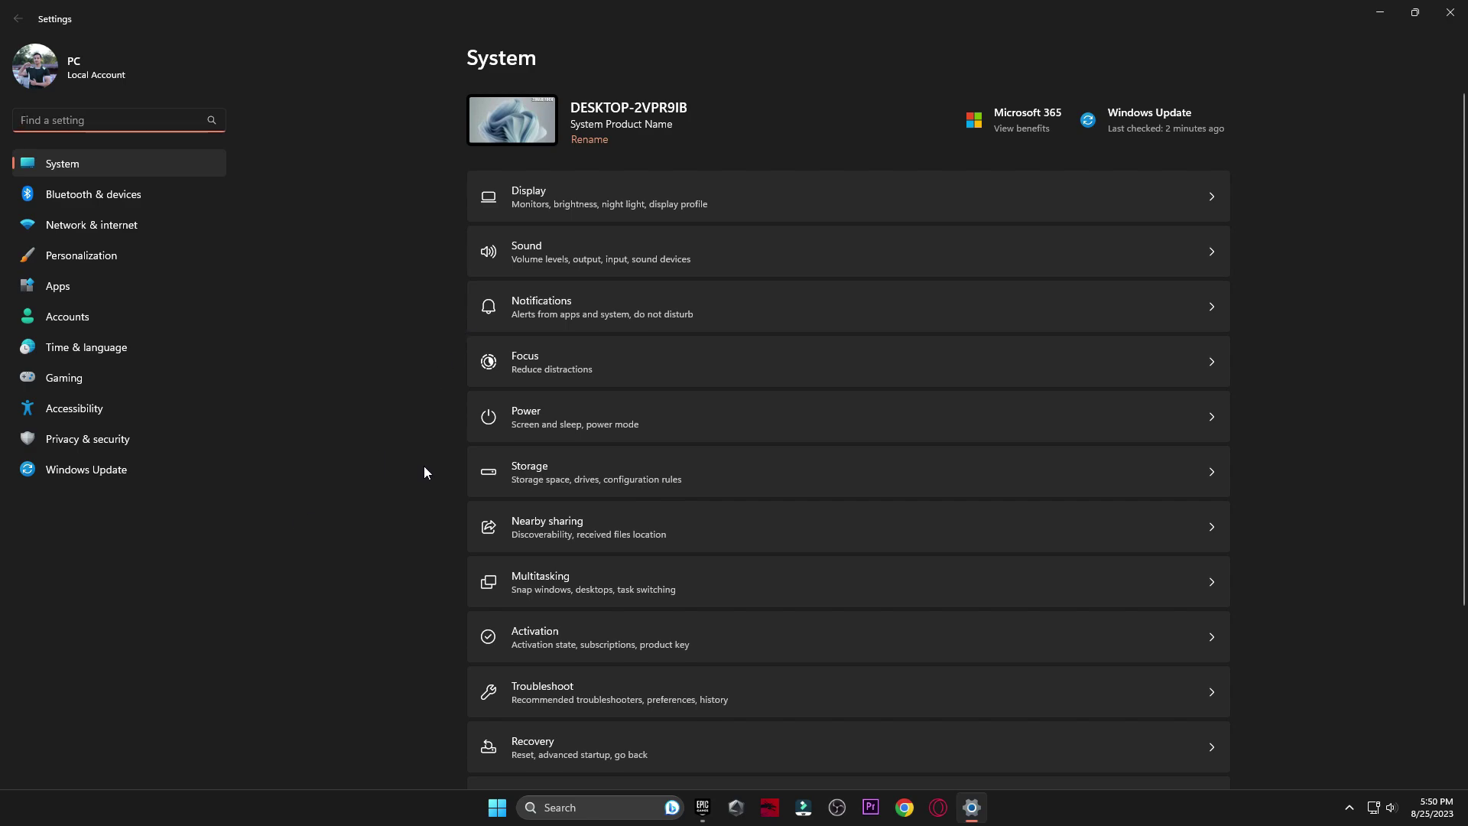
scroll(416, 508, down, 3)
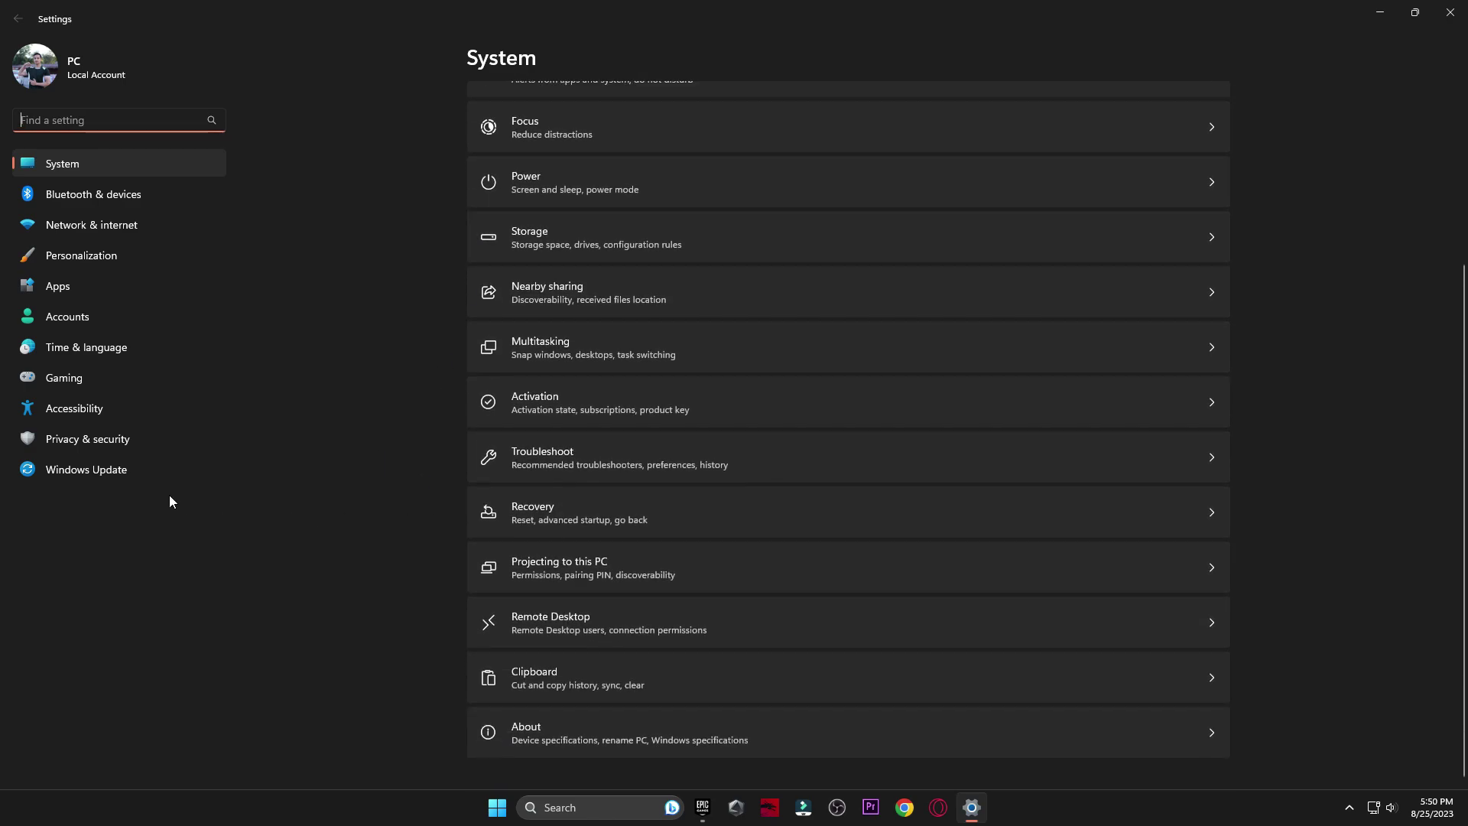
click(182, 439)
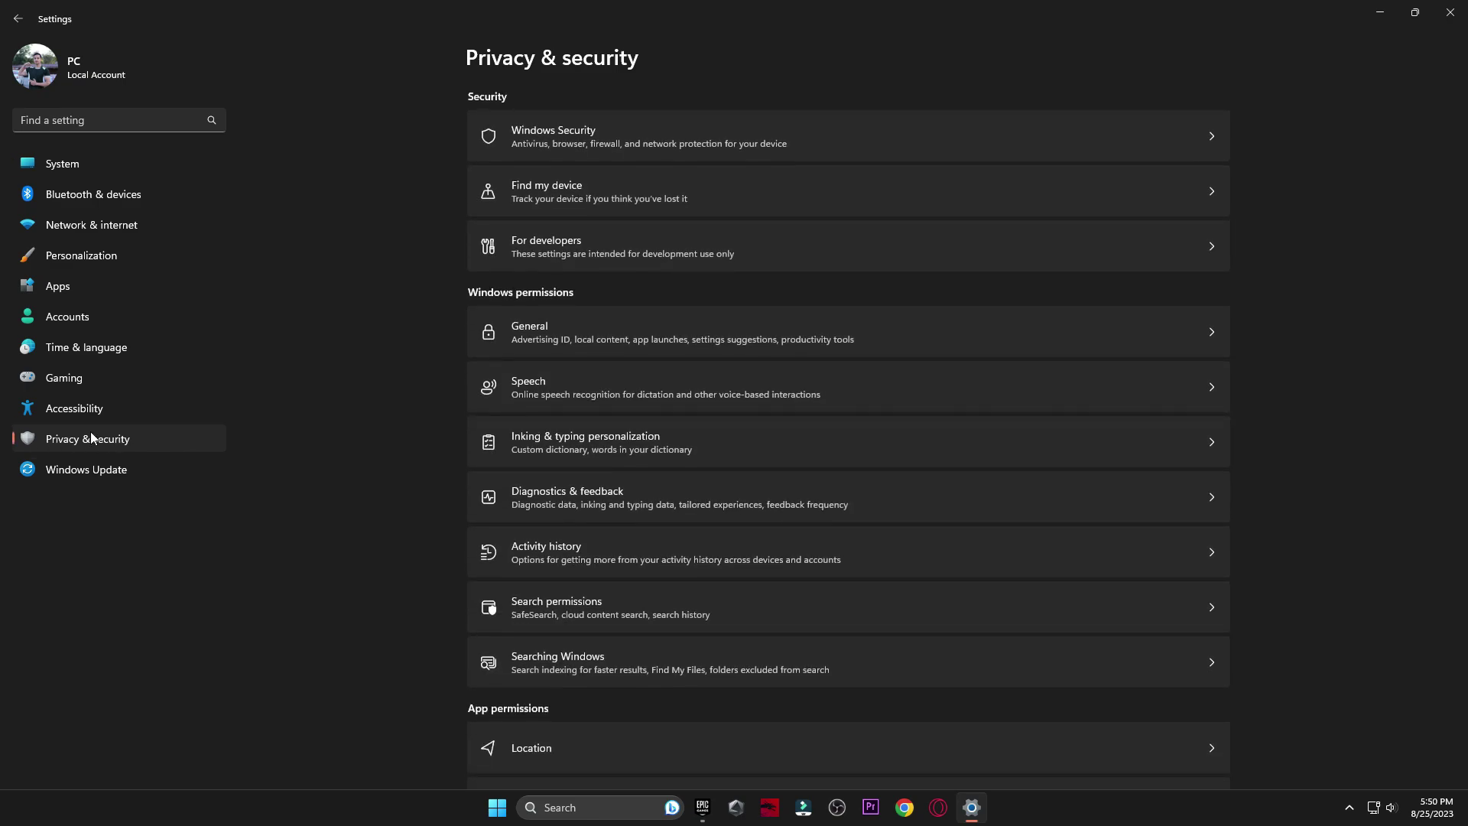
click(610, 341)
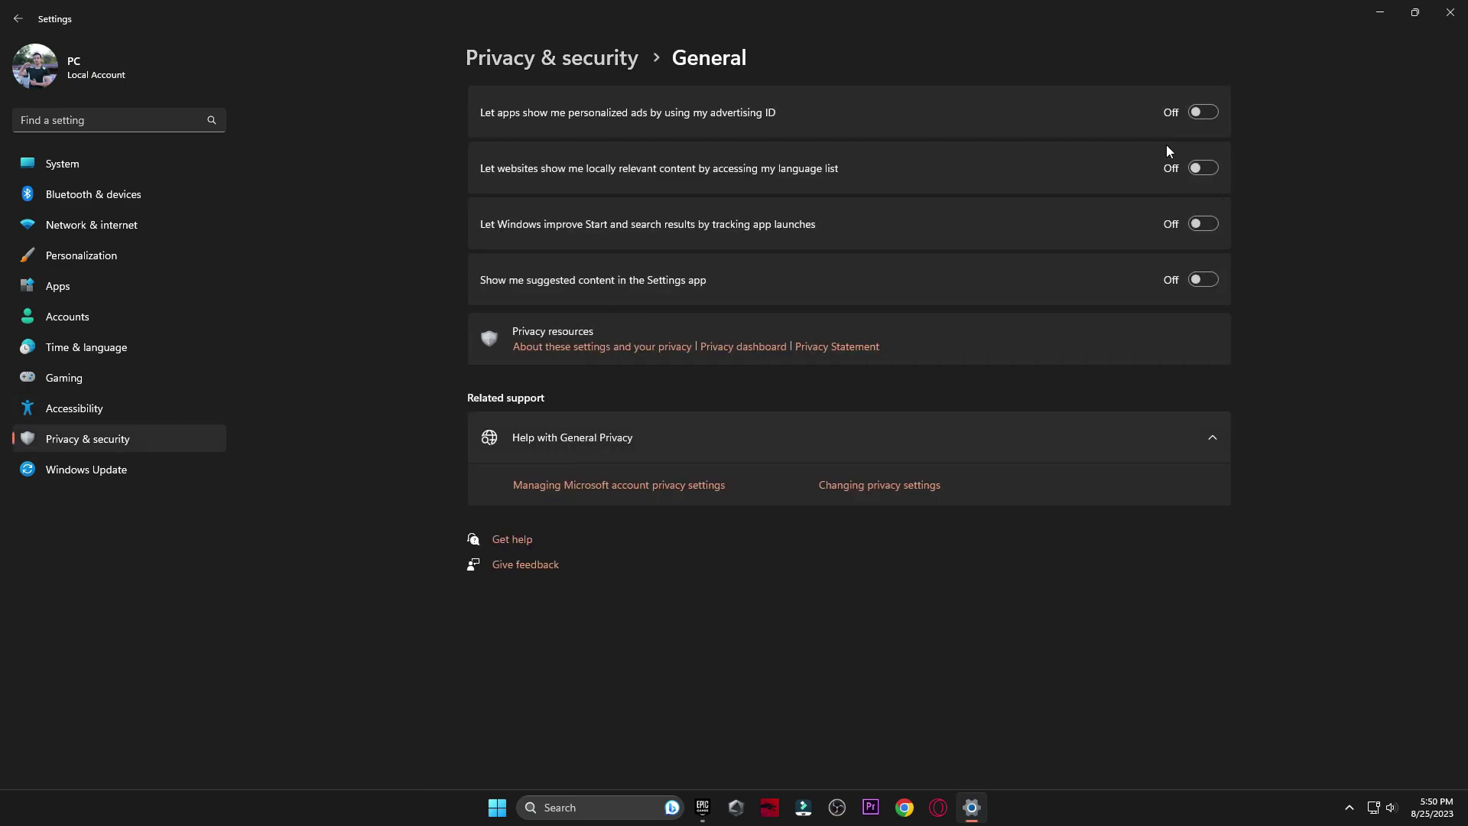
click(18, 18)
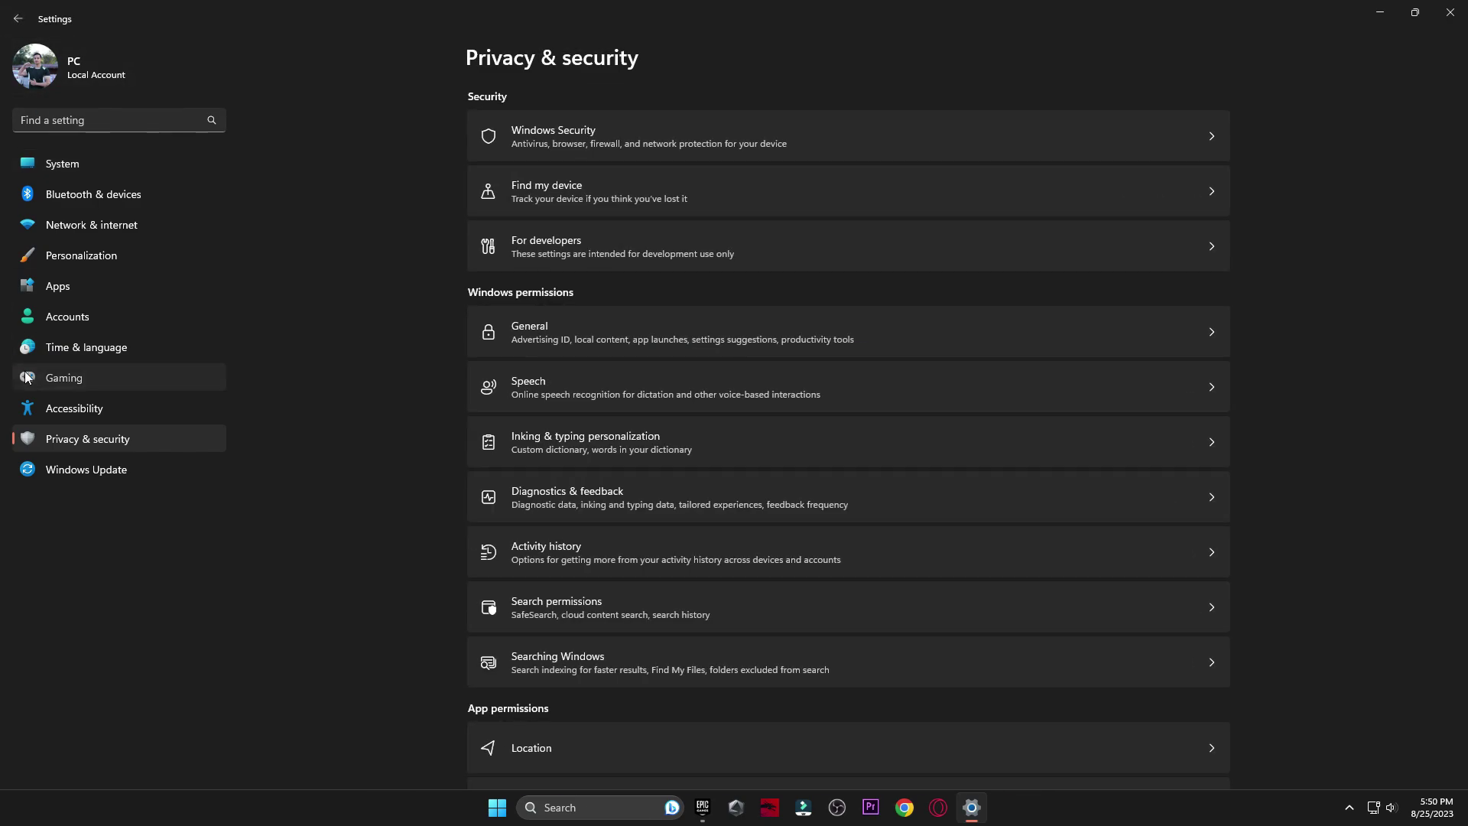
Examine the Xbox Game Bar and Game Mode switches in the Gaming settings.
click(91, 379)
click(628, 122)
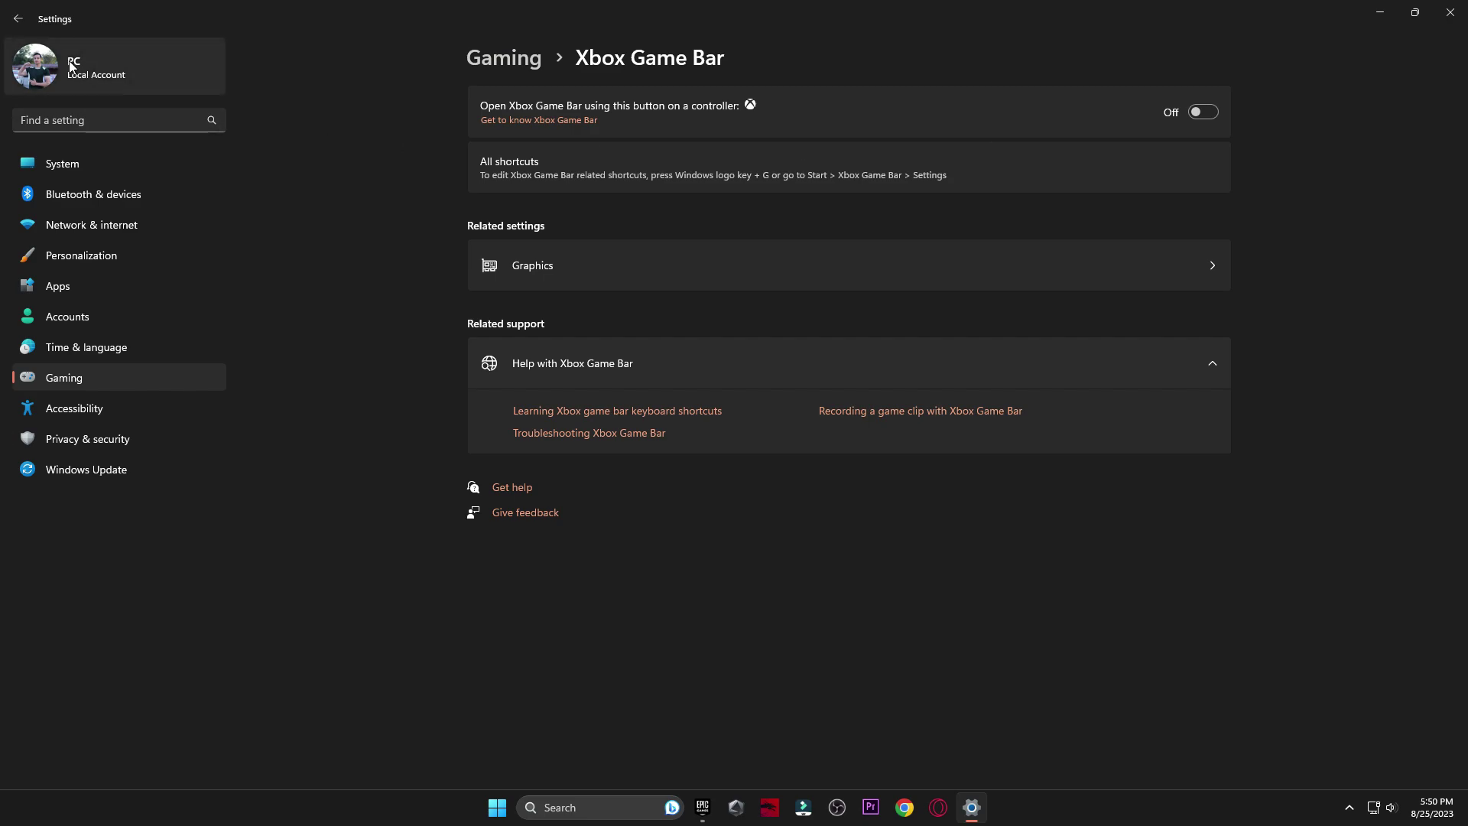
click(17, 19)
click(580, 242)
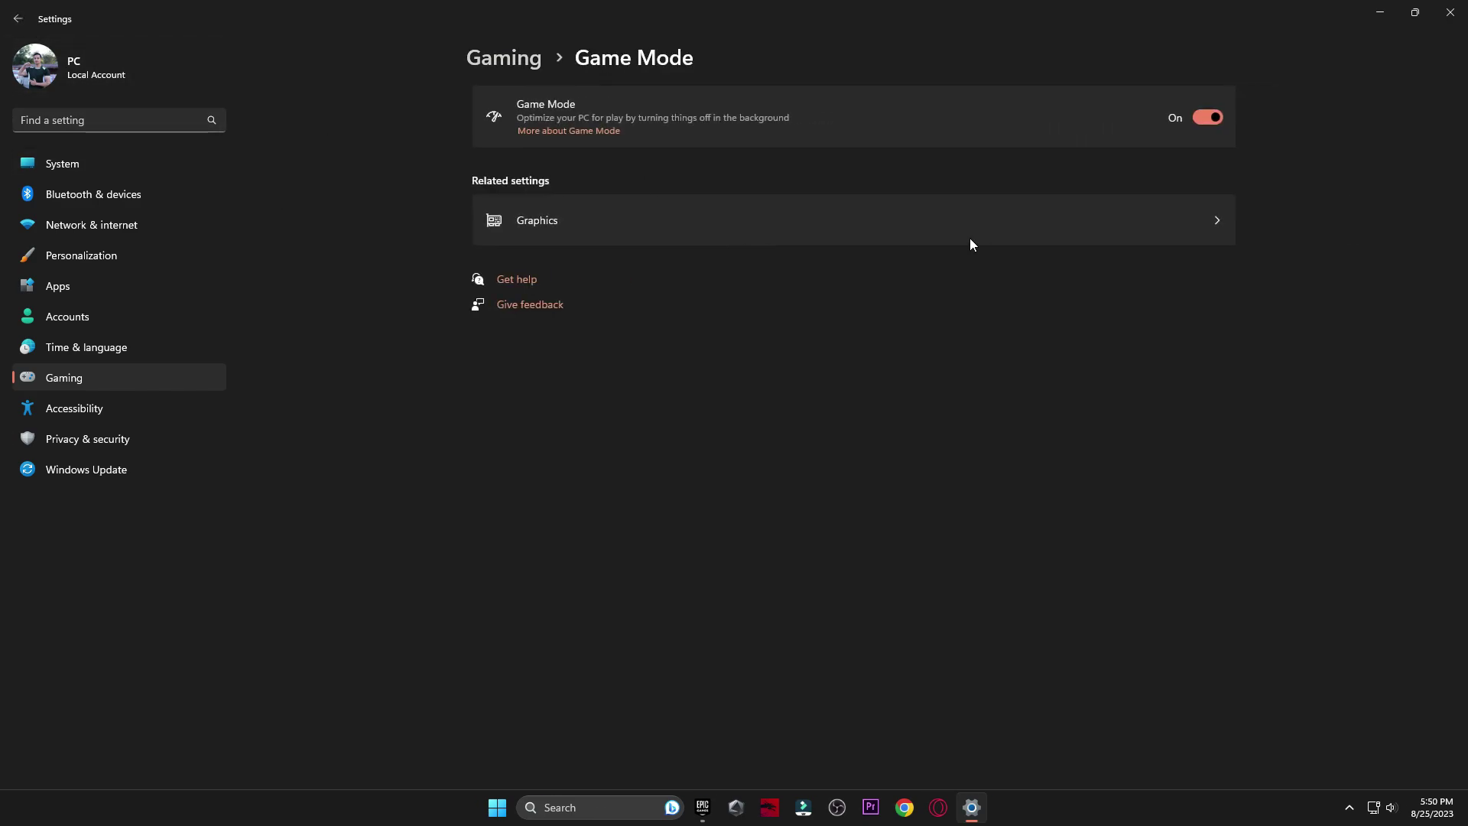
Open the related Graphics settings and remove the existing Fortnite entry from the app list.
click(645, 220)
scroll(658, 571, down, 2)
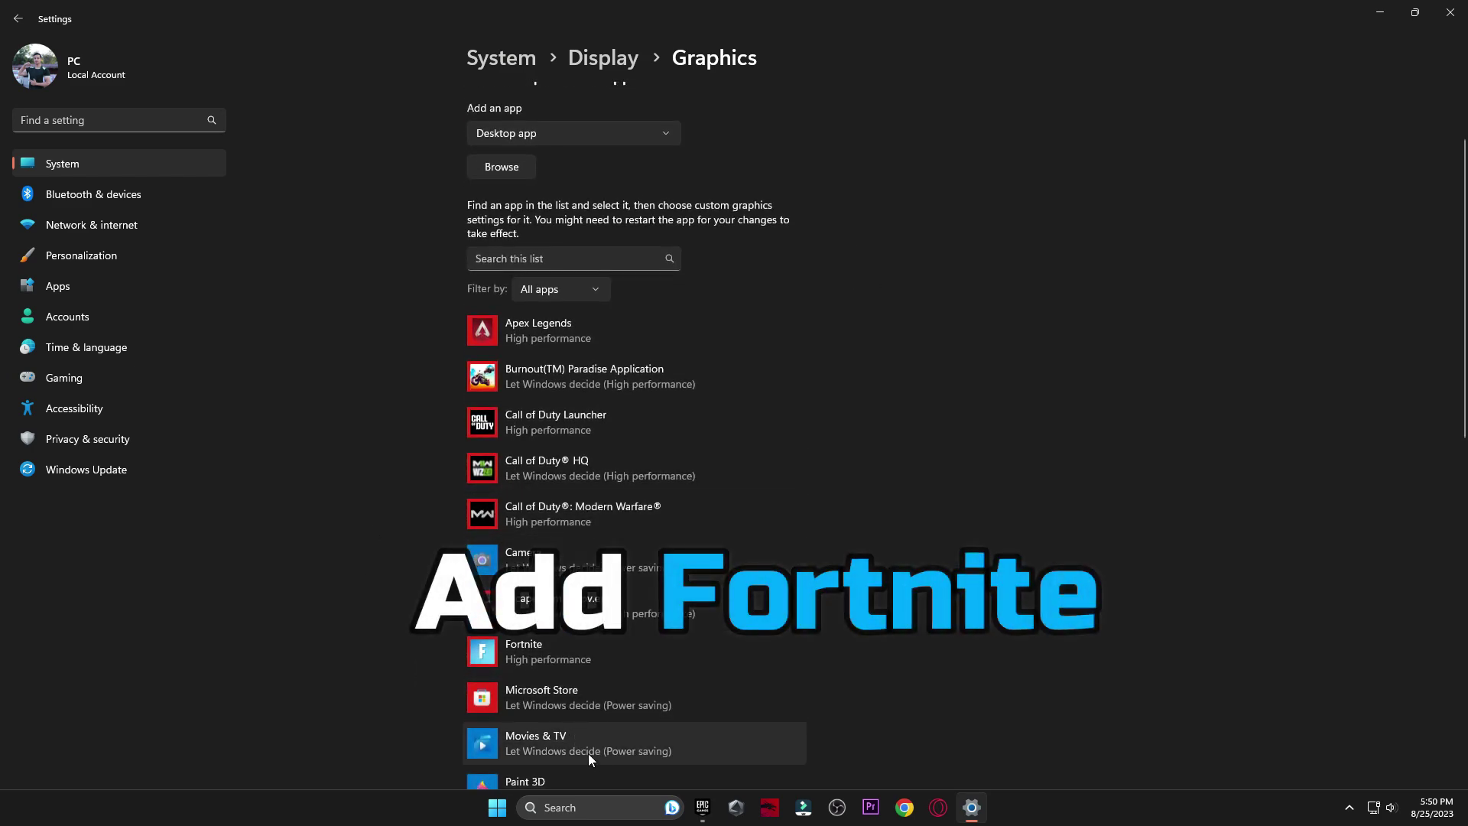
click(587, 651)
click(777, 733)
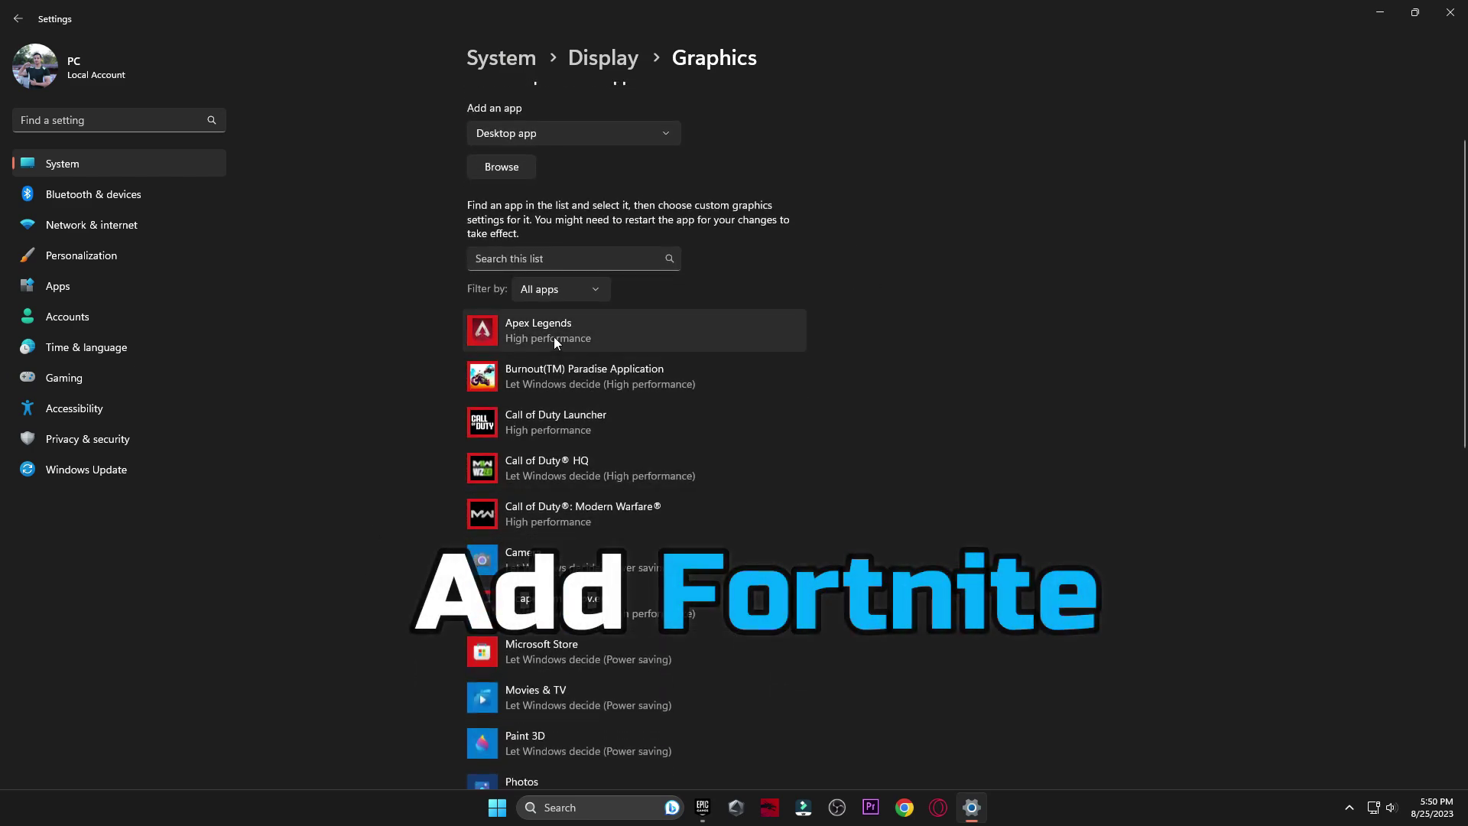
Add FortniteClient-Win64-Shipping to the graphics app list, set its graphics preference to High performance and save it.
click(501, 167)
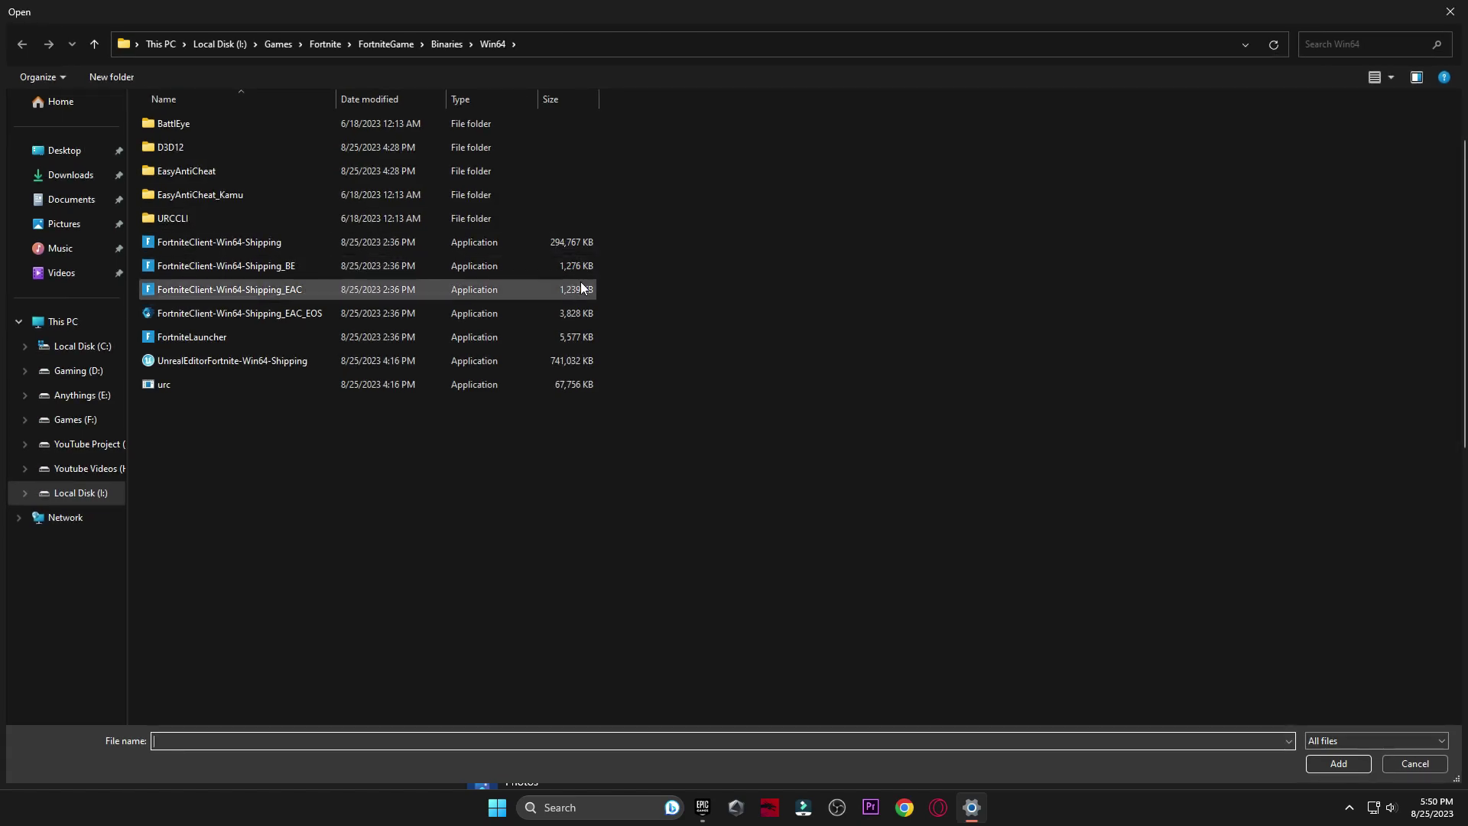
click(268, 245)
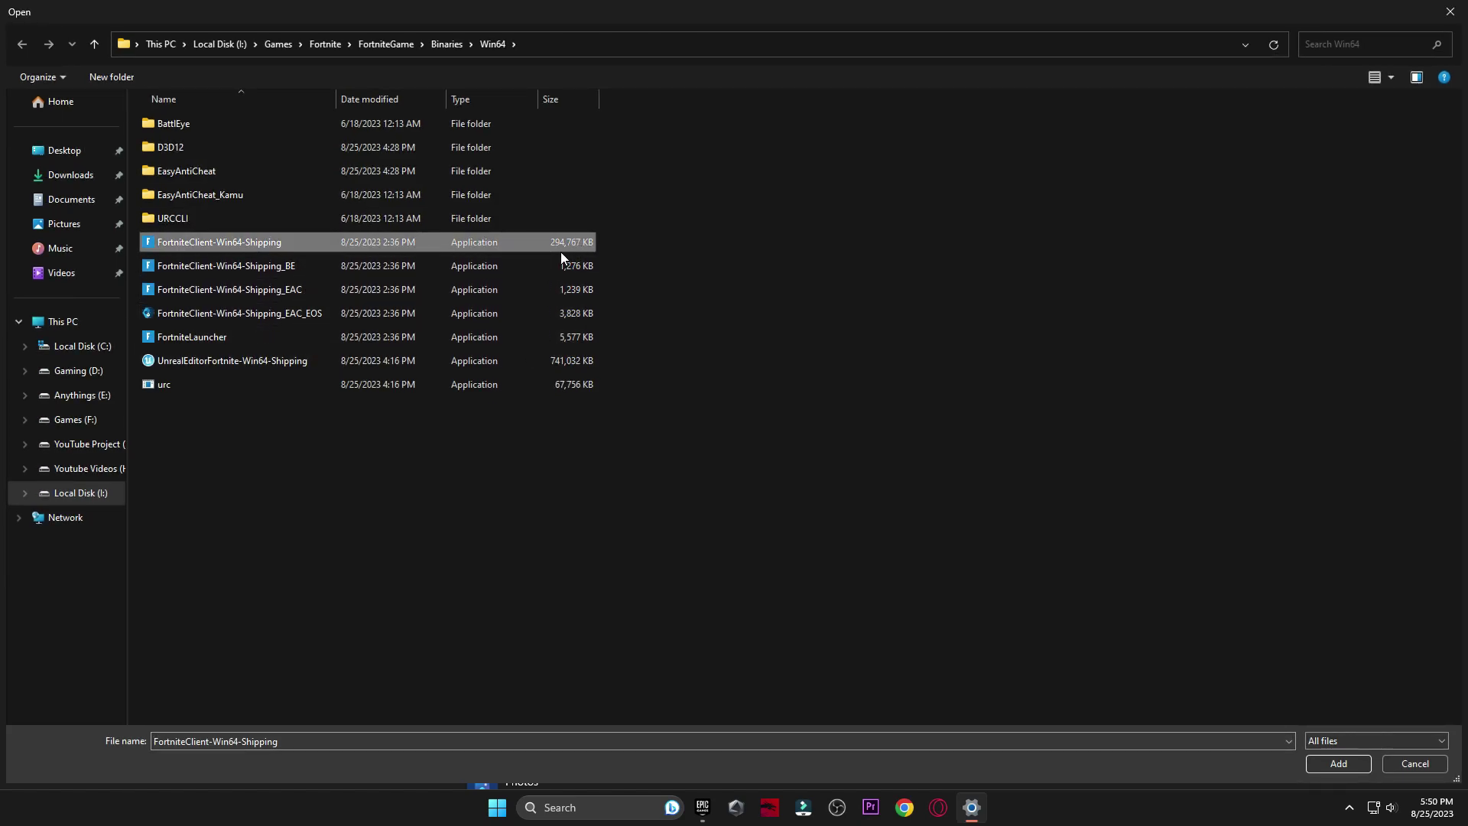
click(1319, 755)
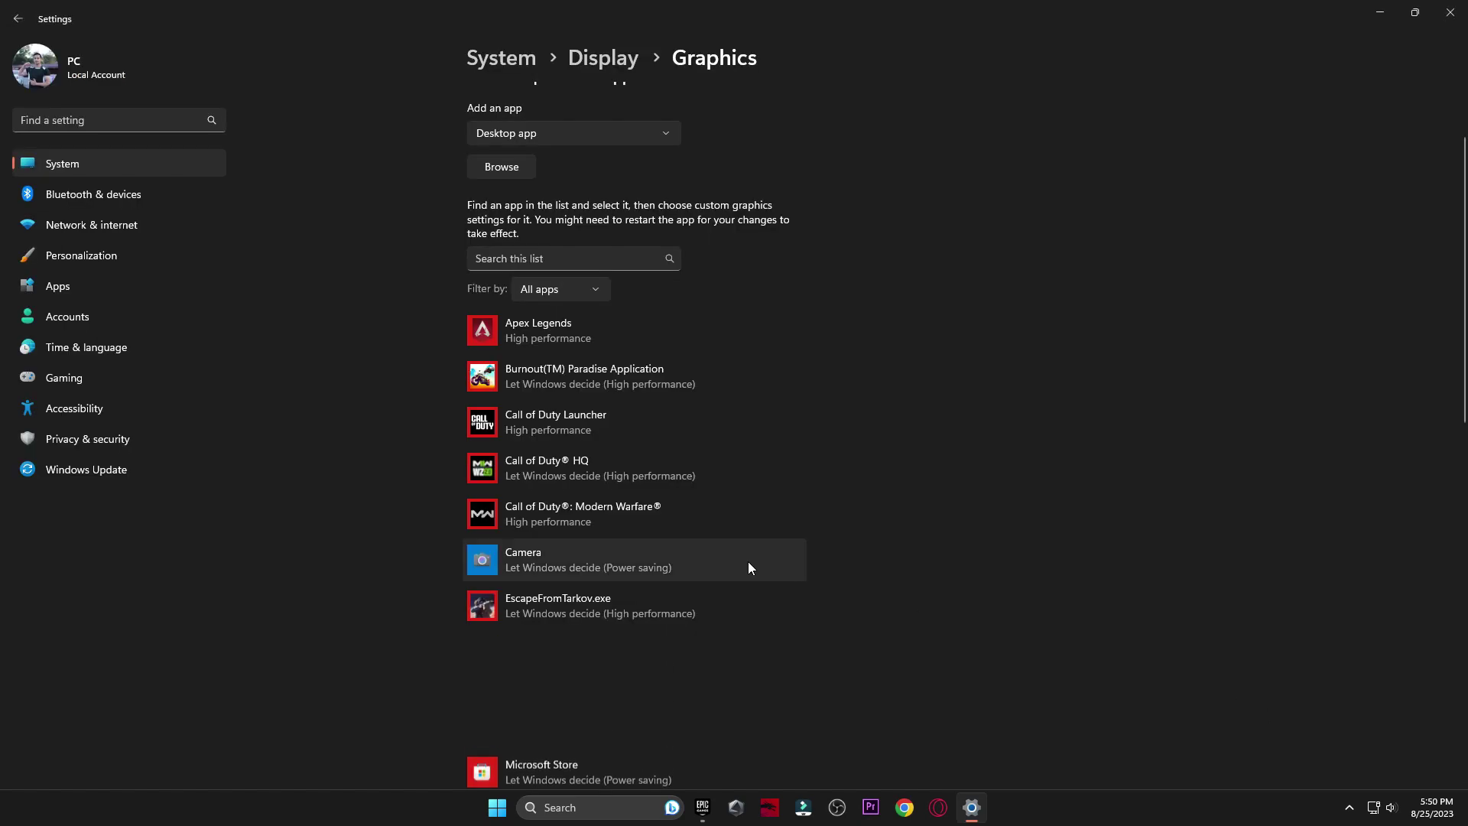
click(684, 732)
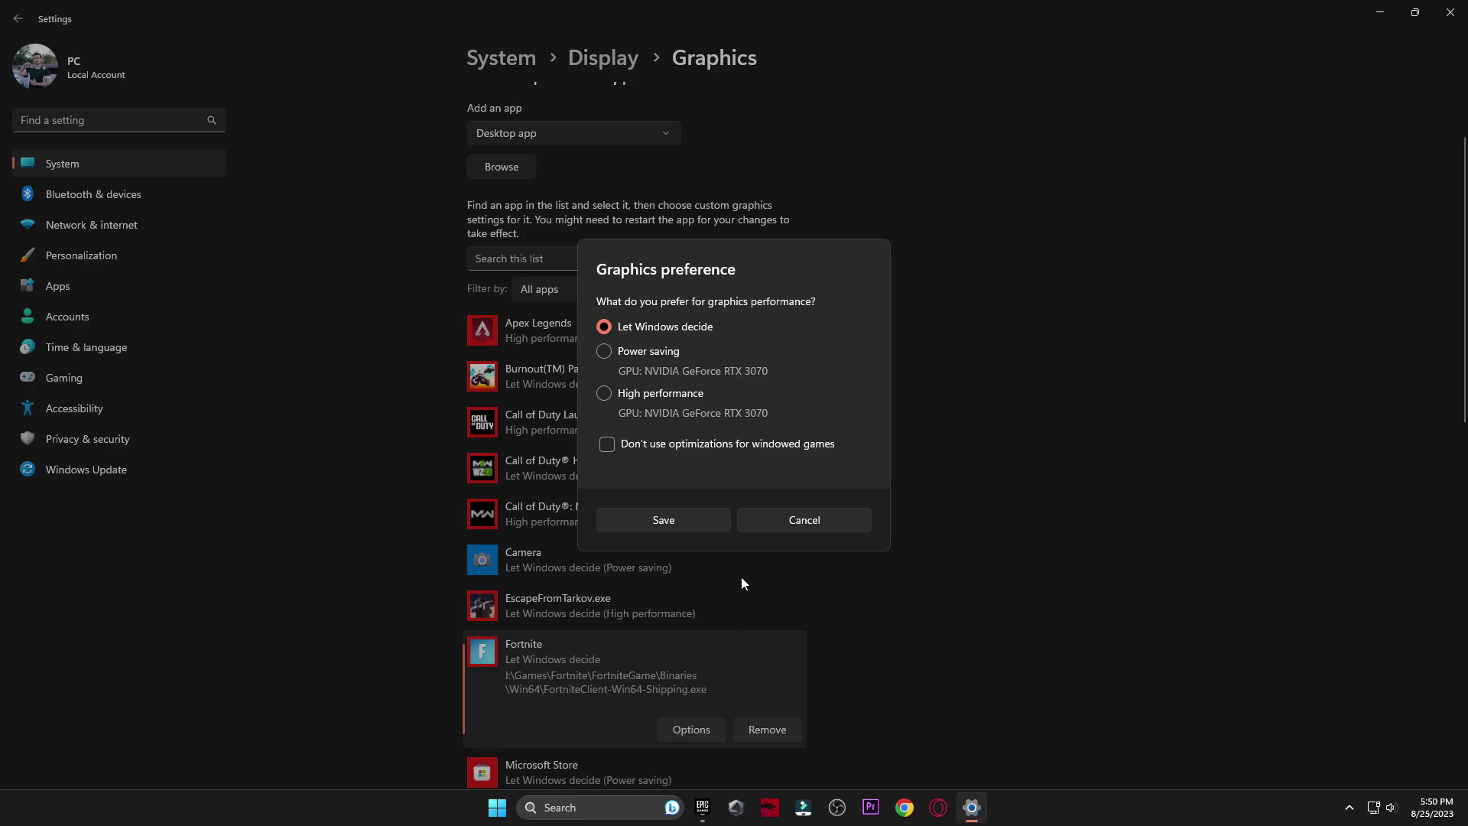
click(604, 392)
click(664, 520)
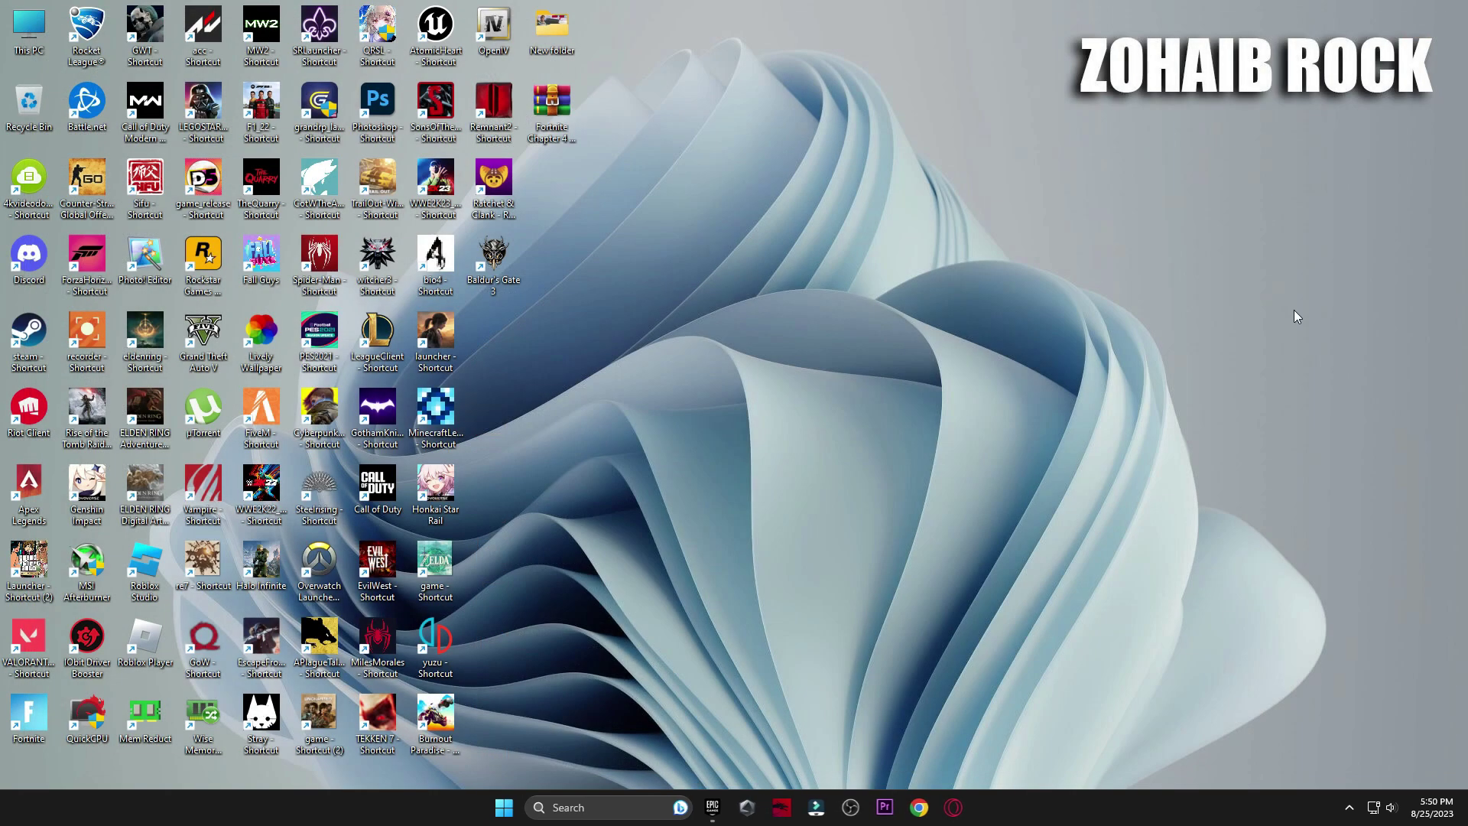
Open Task Manager, disable the vgtray entry among the startup apps, and close Task Manager.
right_click(1076, 811)
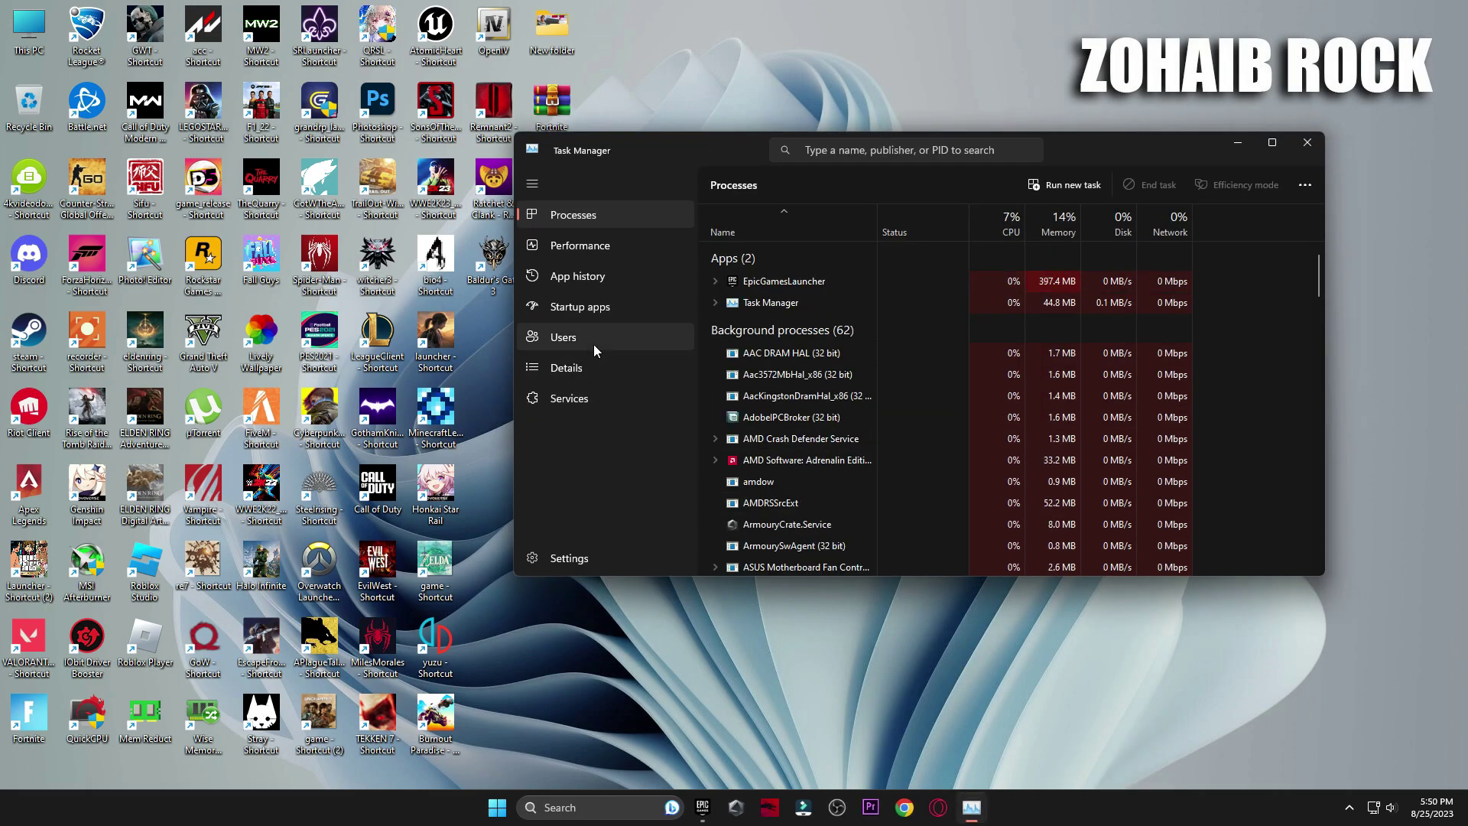
click(580, 309)
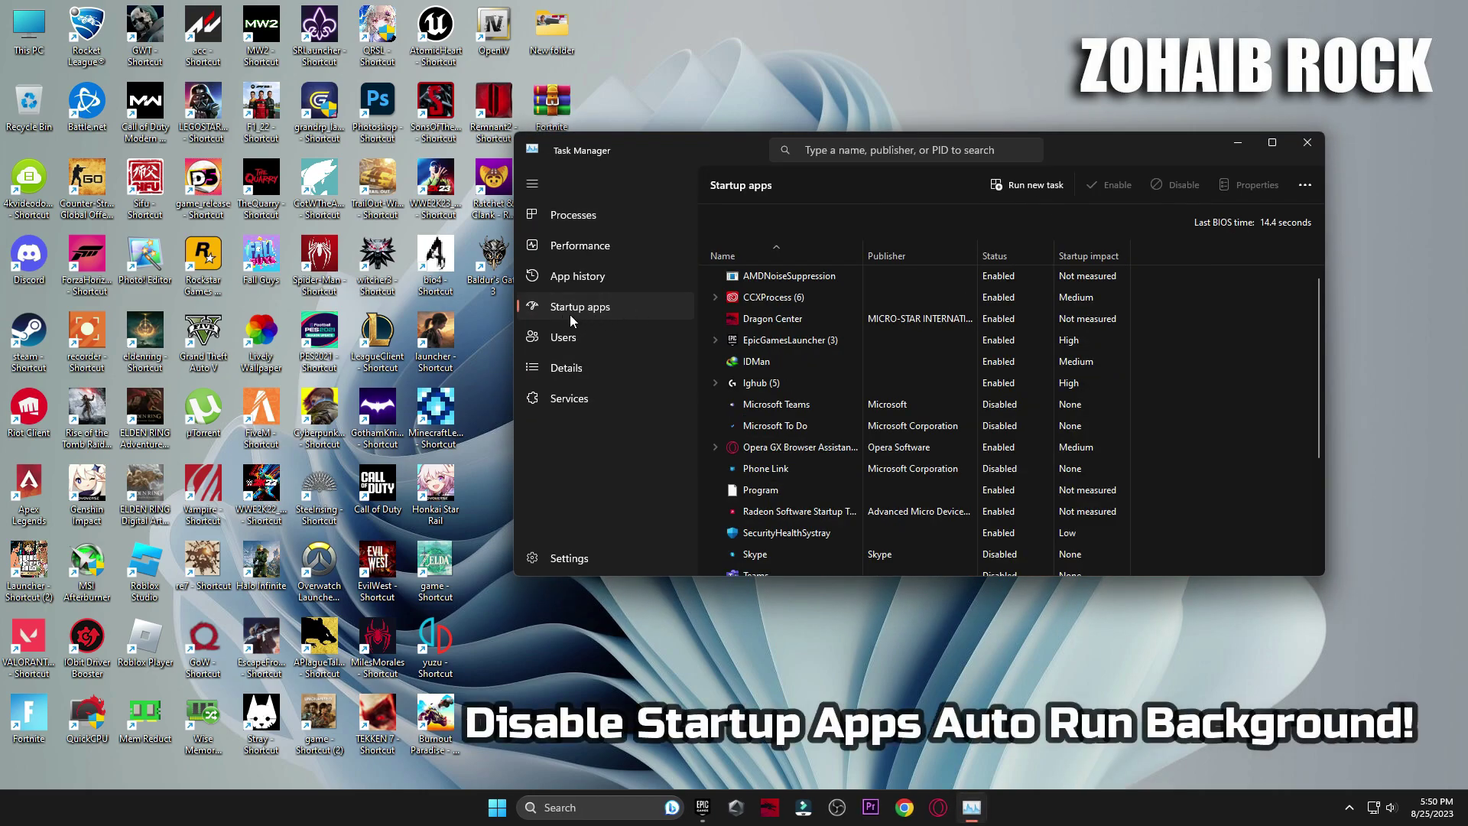
scroll(844, 425, down, 2)
scroll(844, 426, down, 2)
scroll(860, 508, up, 4)
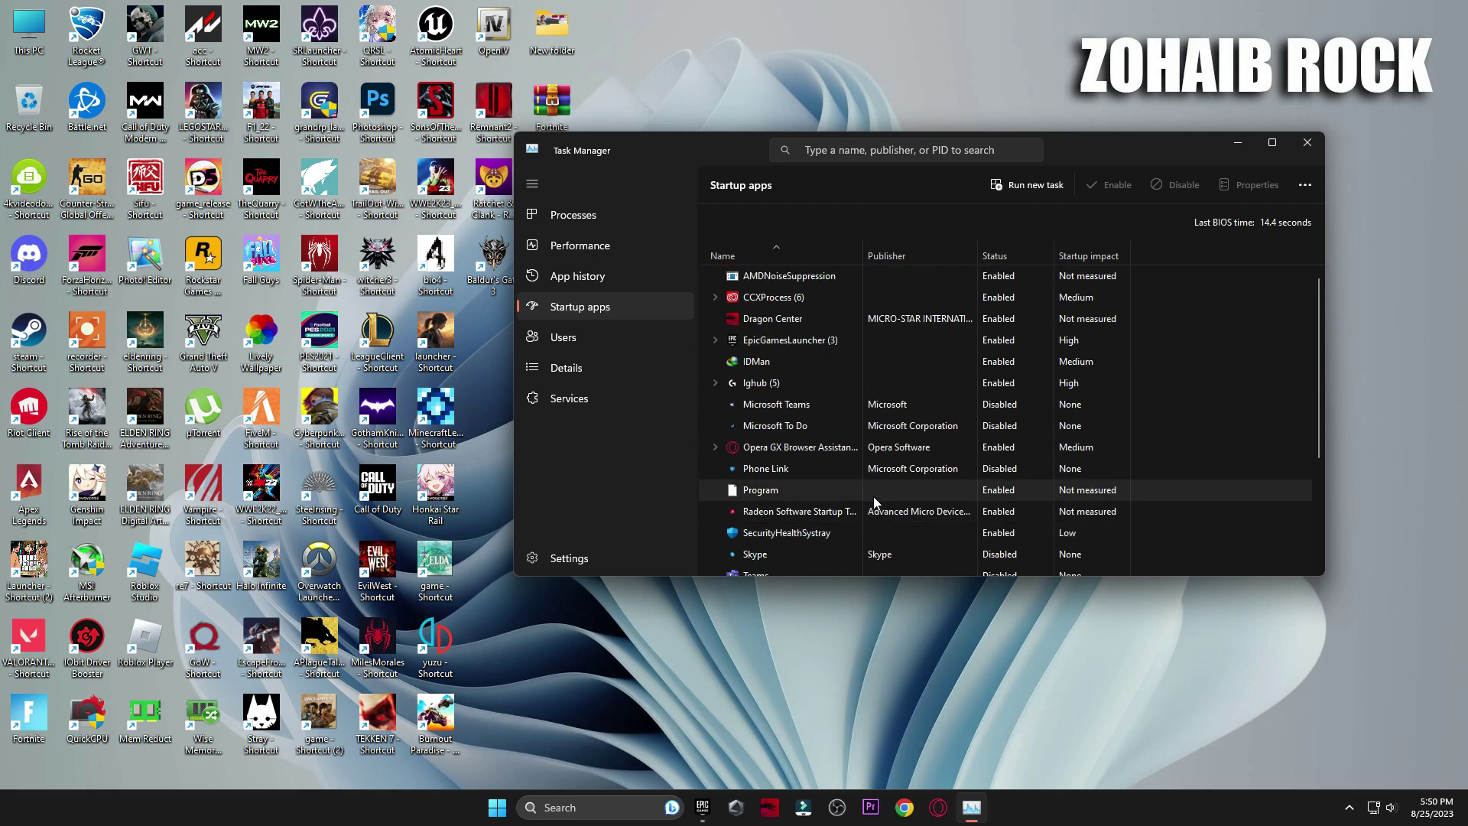
scroll(938, 468, down, 3)
click(1007, 444)
click(1007, 453)
click(1114, 185)
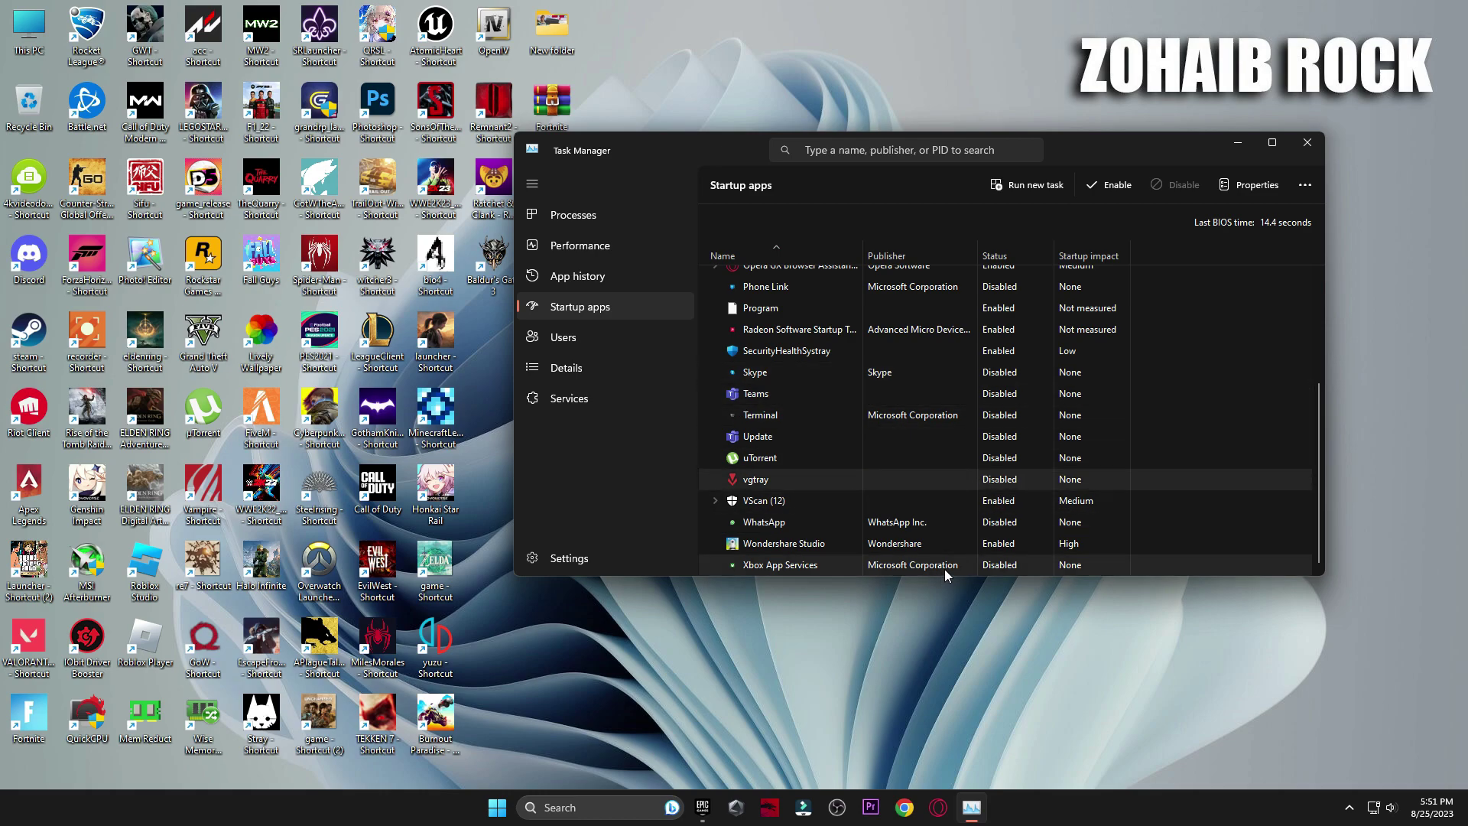
scroll(957, 521, up, 5)
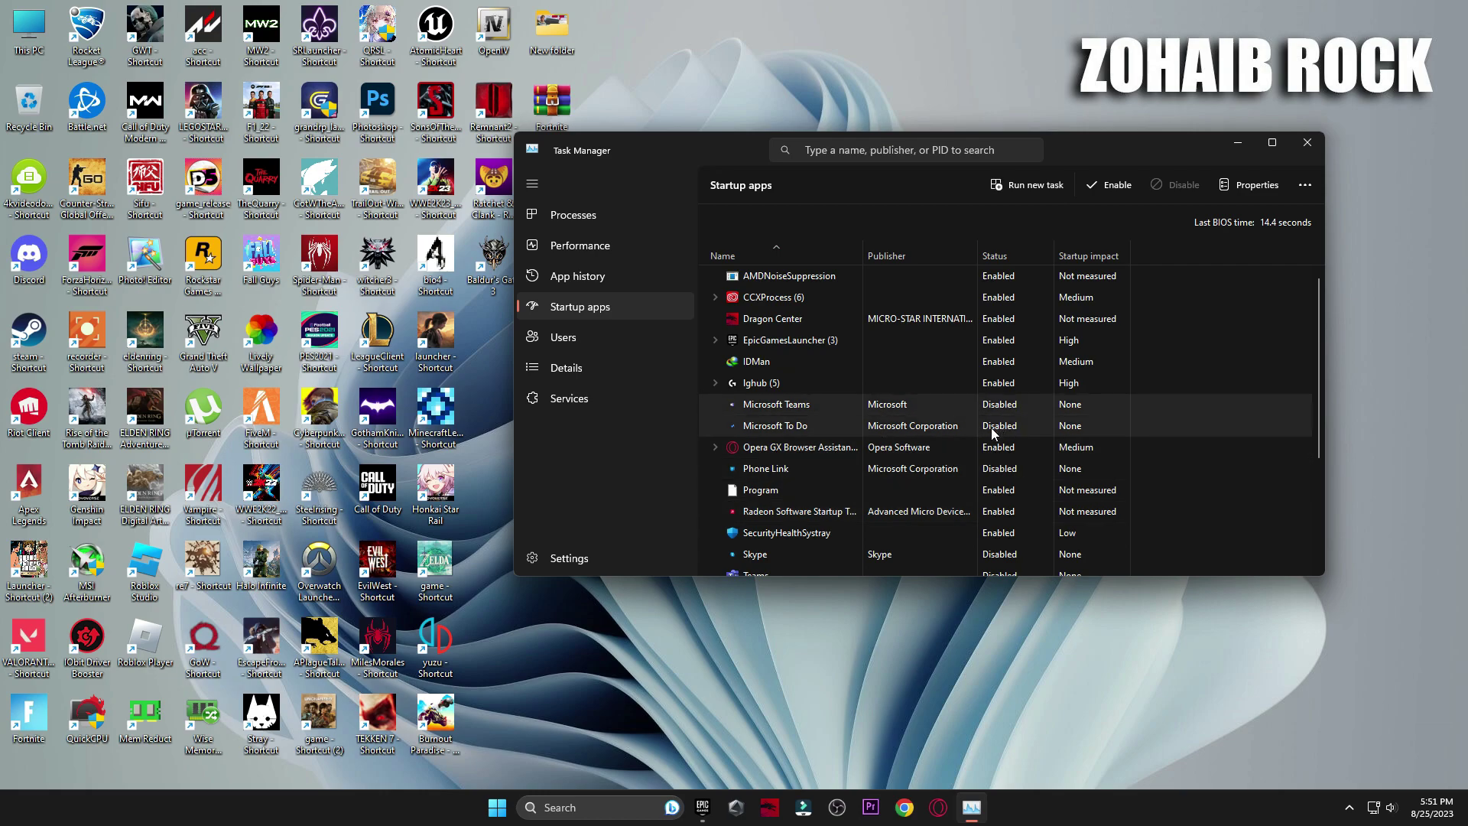
click(1307, 144)
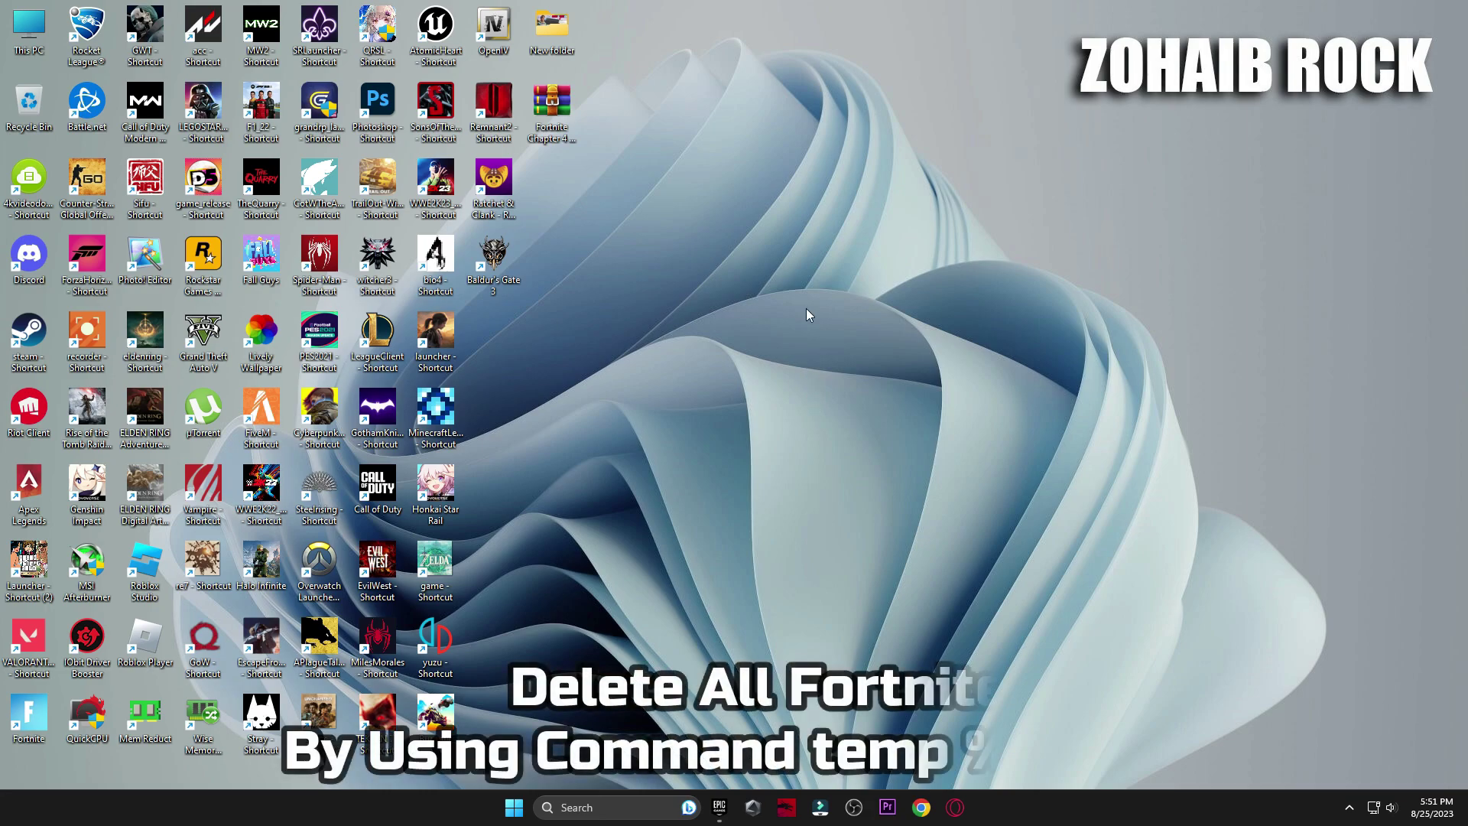
Open the Temp folder by entering %temp% in the Run dialog.
click(604, 815)
text(run)
click(719, 333)
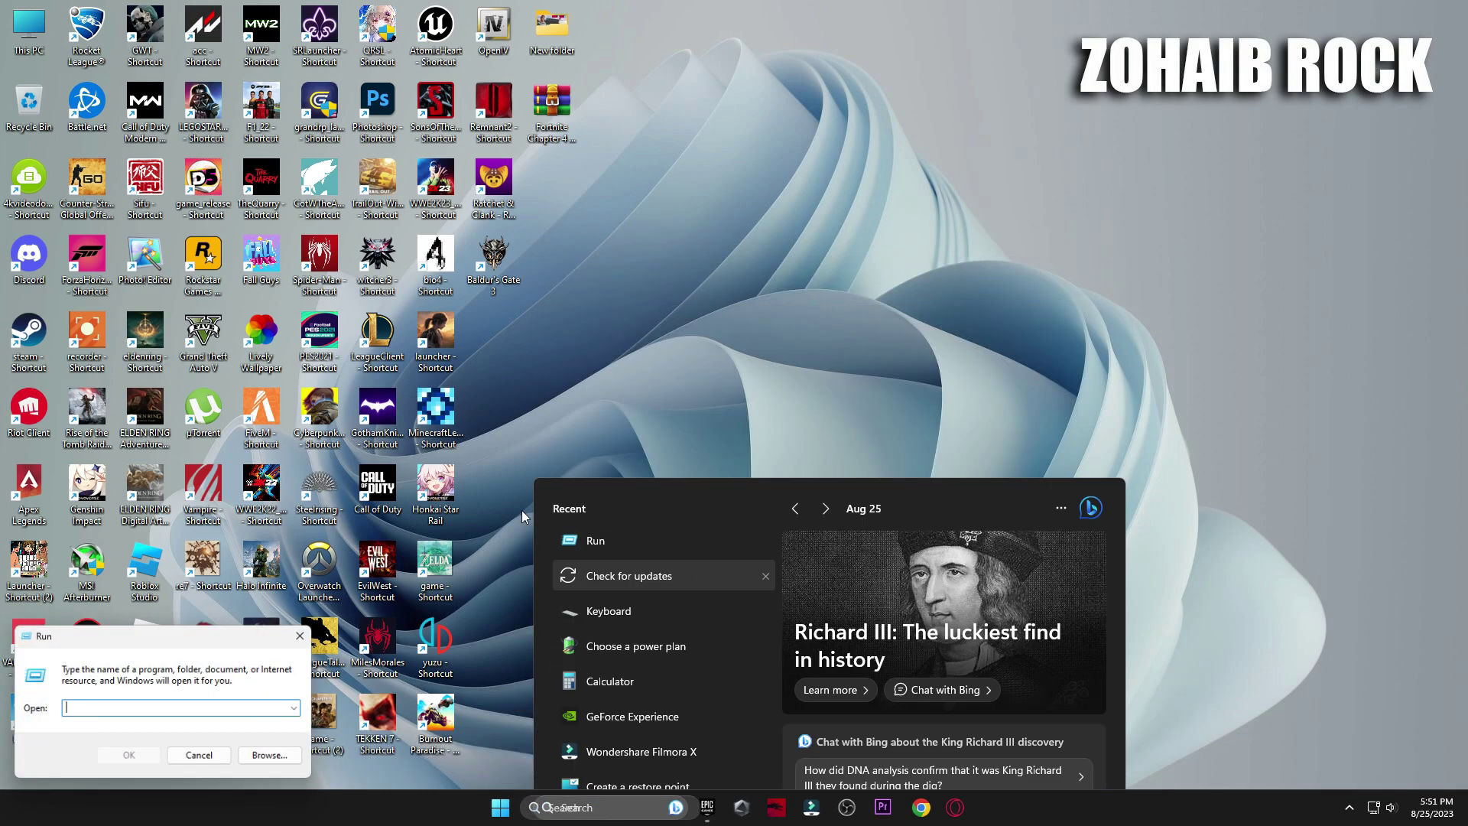
drag(216, 644, 887, 229)
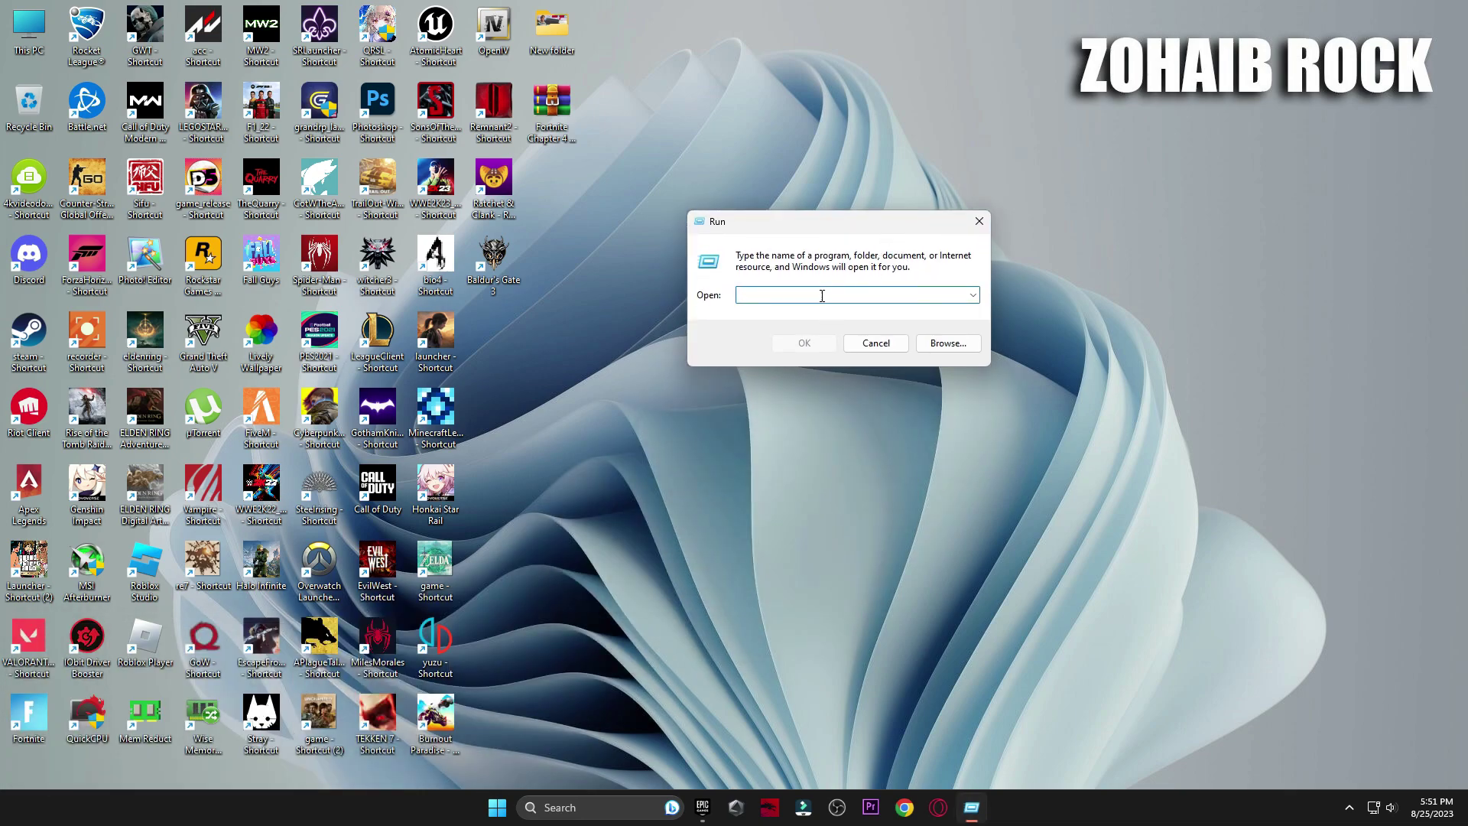
text(%)
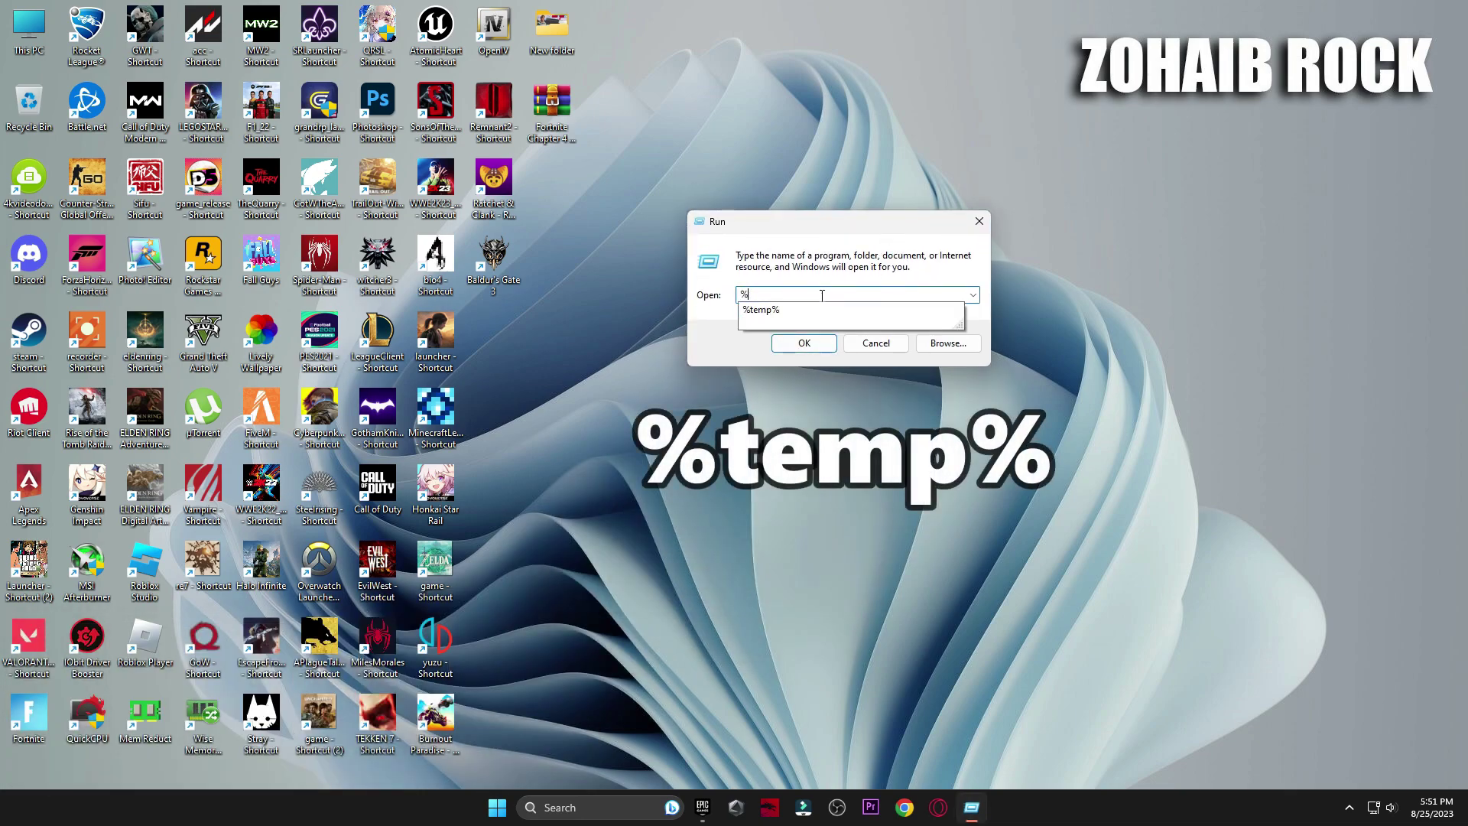
text(temp%)
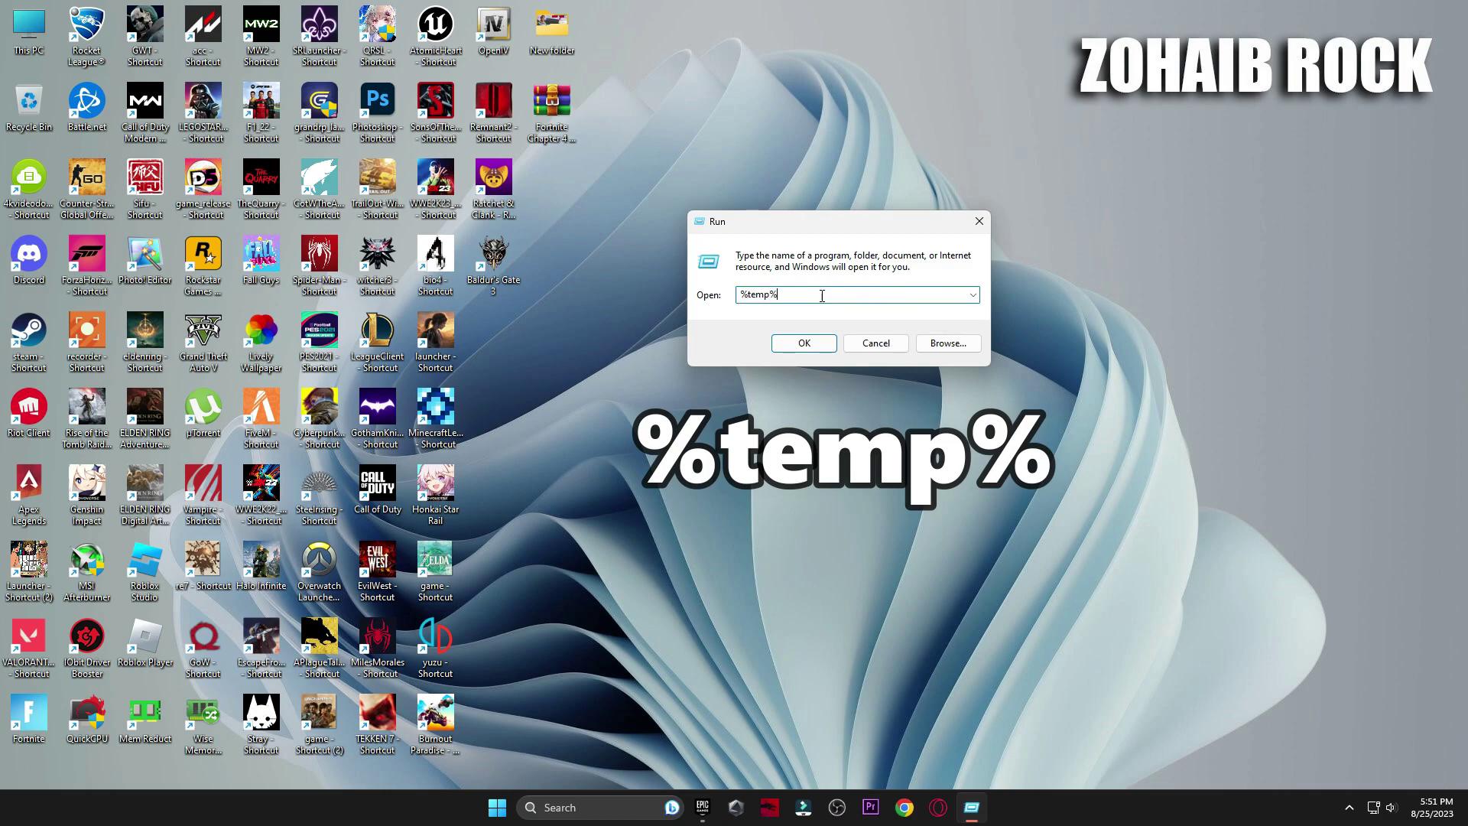
click(802, 343)
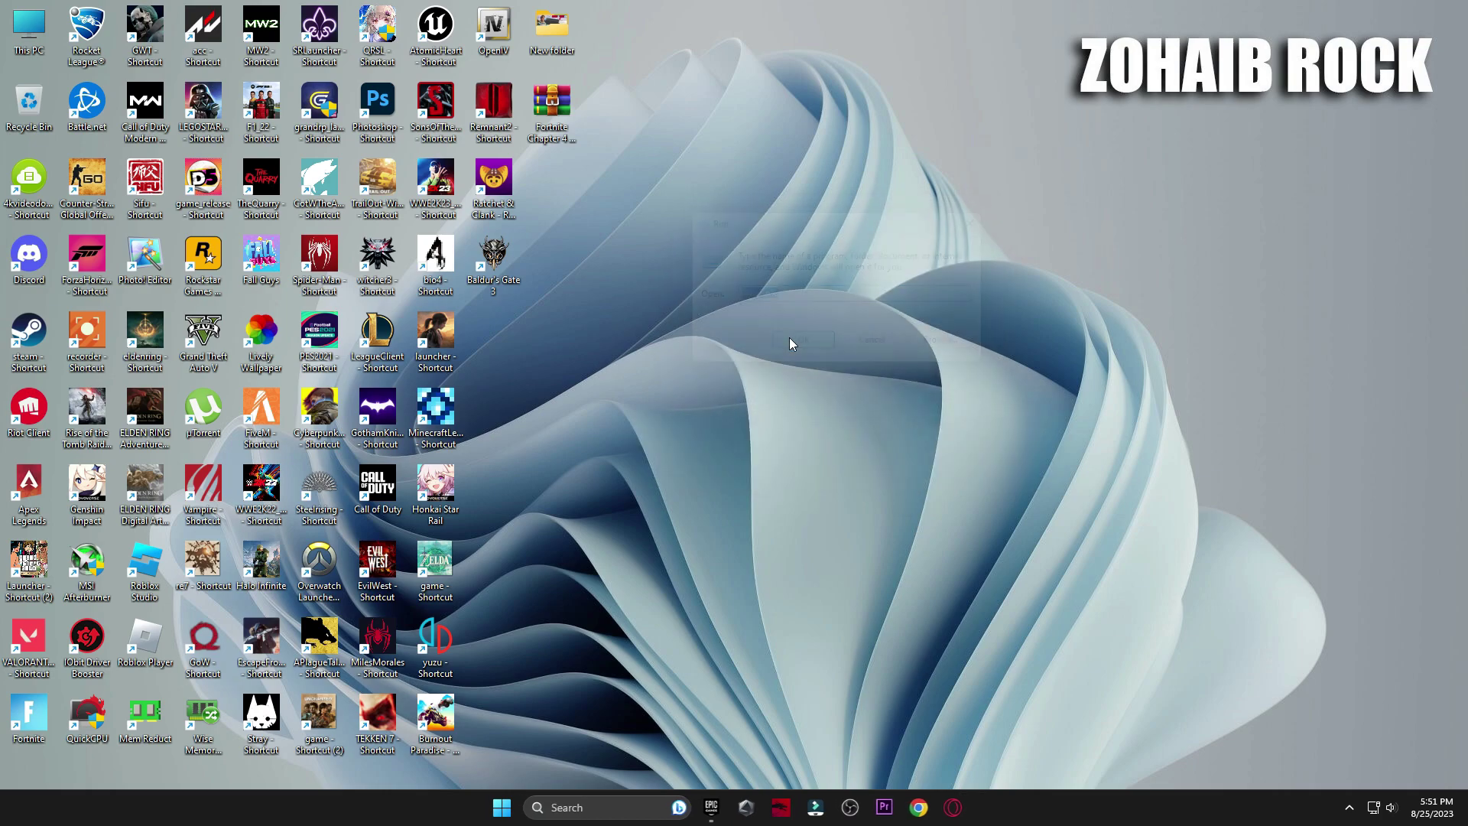
Delete all files and folders in the Temp folder and close its window.
key(ctrl+a)
key(Delete)
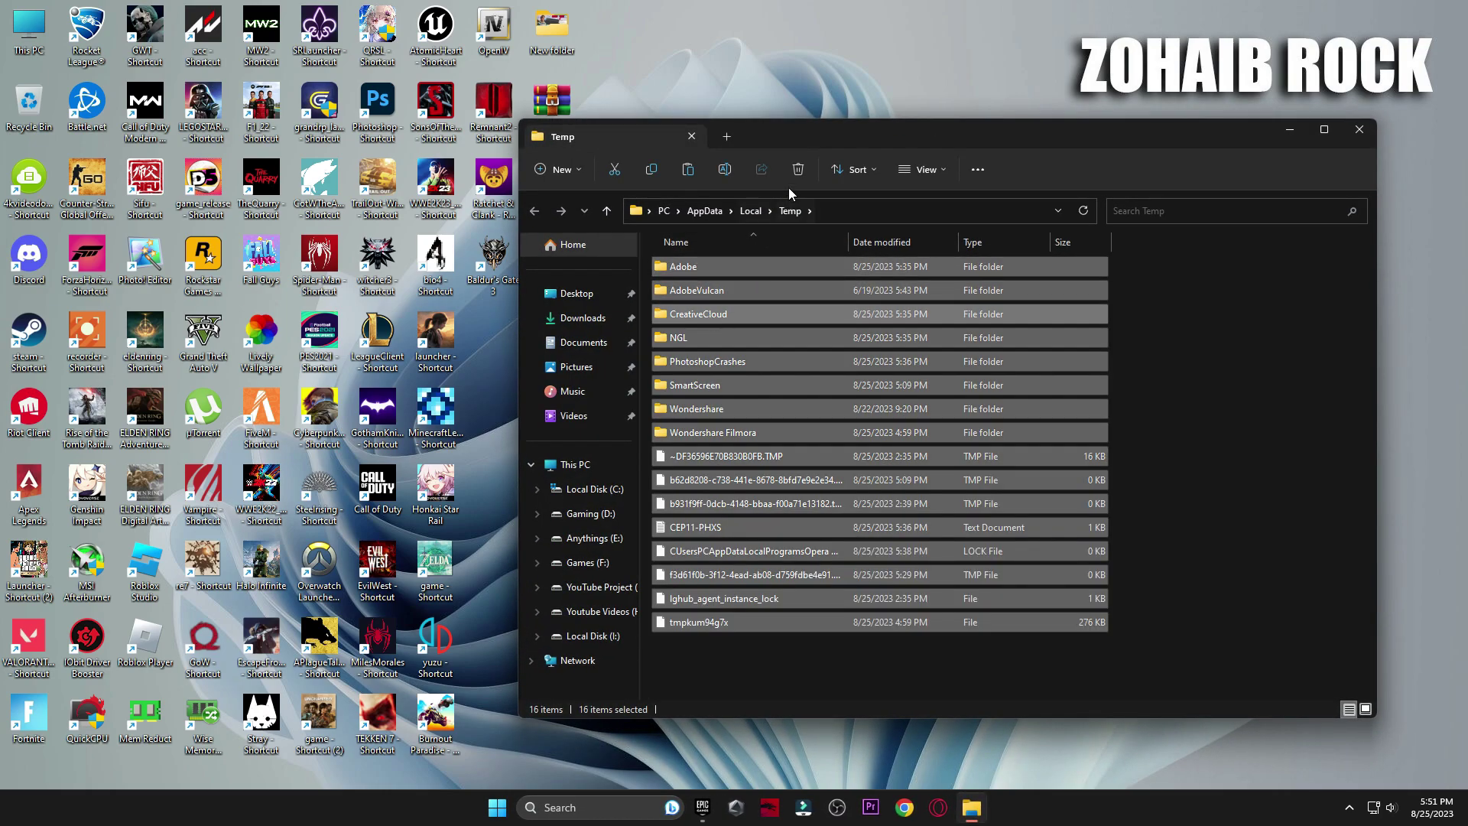
click(587, 339)
click(860, 364)
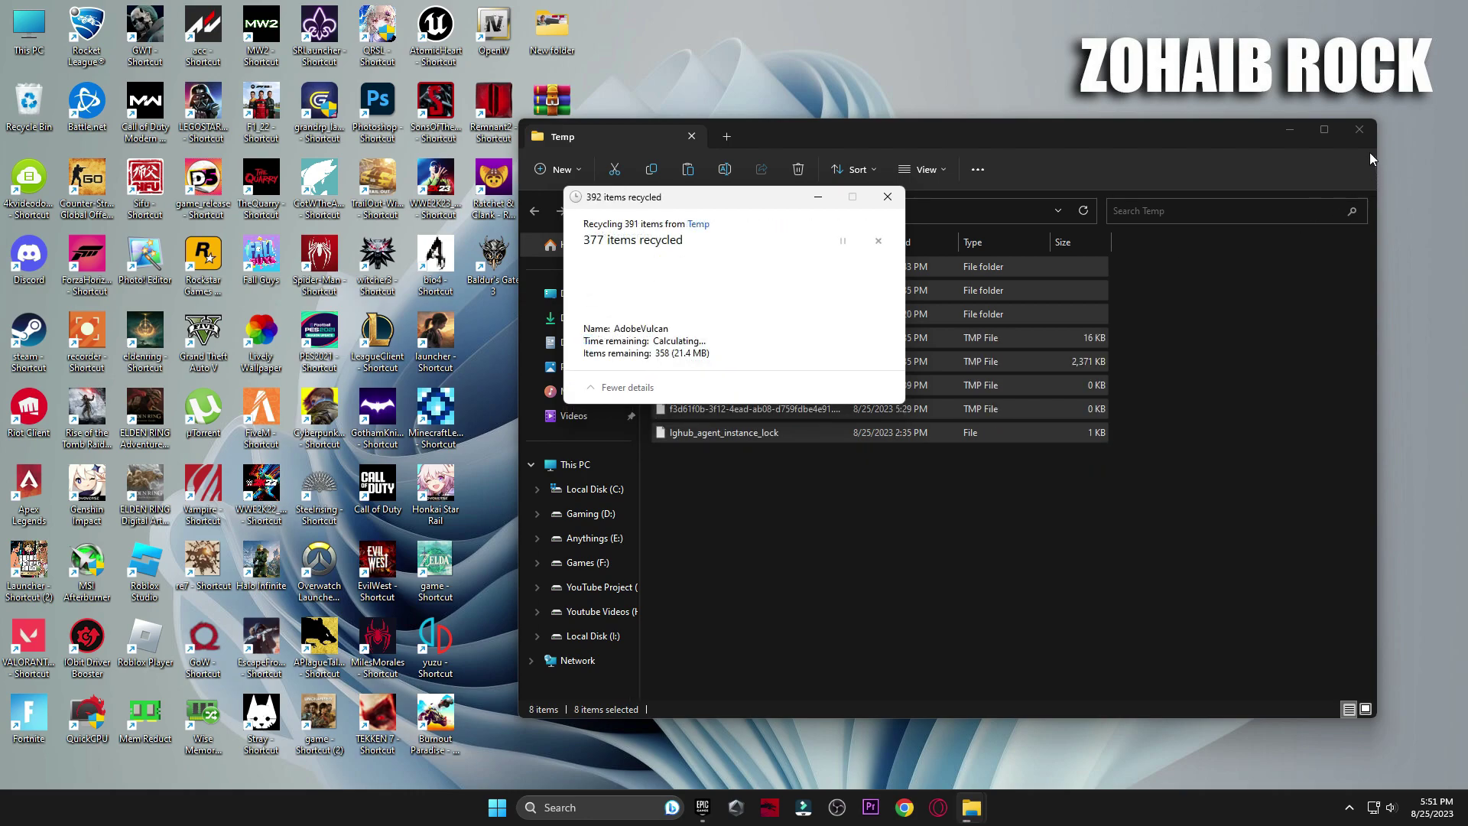
click(1359, 130)
Open the Prefetch folder by entering prefetch in the Run dialog and grant permission to access it.
click(609, 815)
text(run)
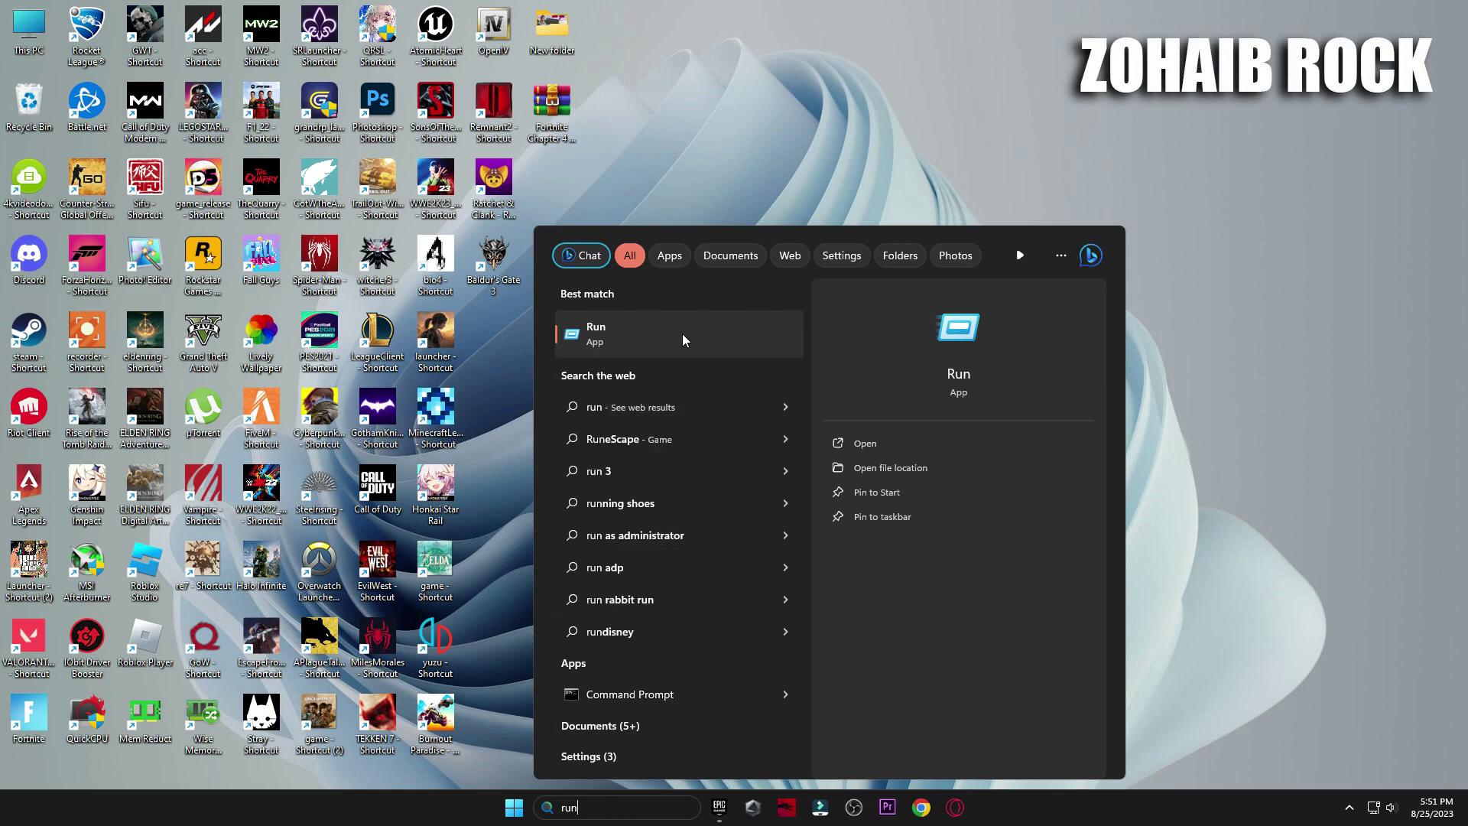
click(703, 337)
drag(216, 616, 927, 214)
text(pr)
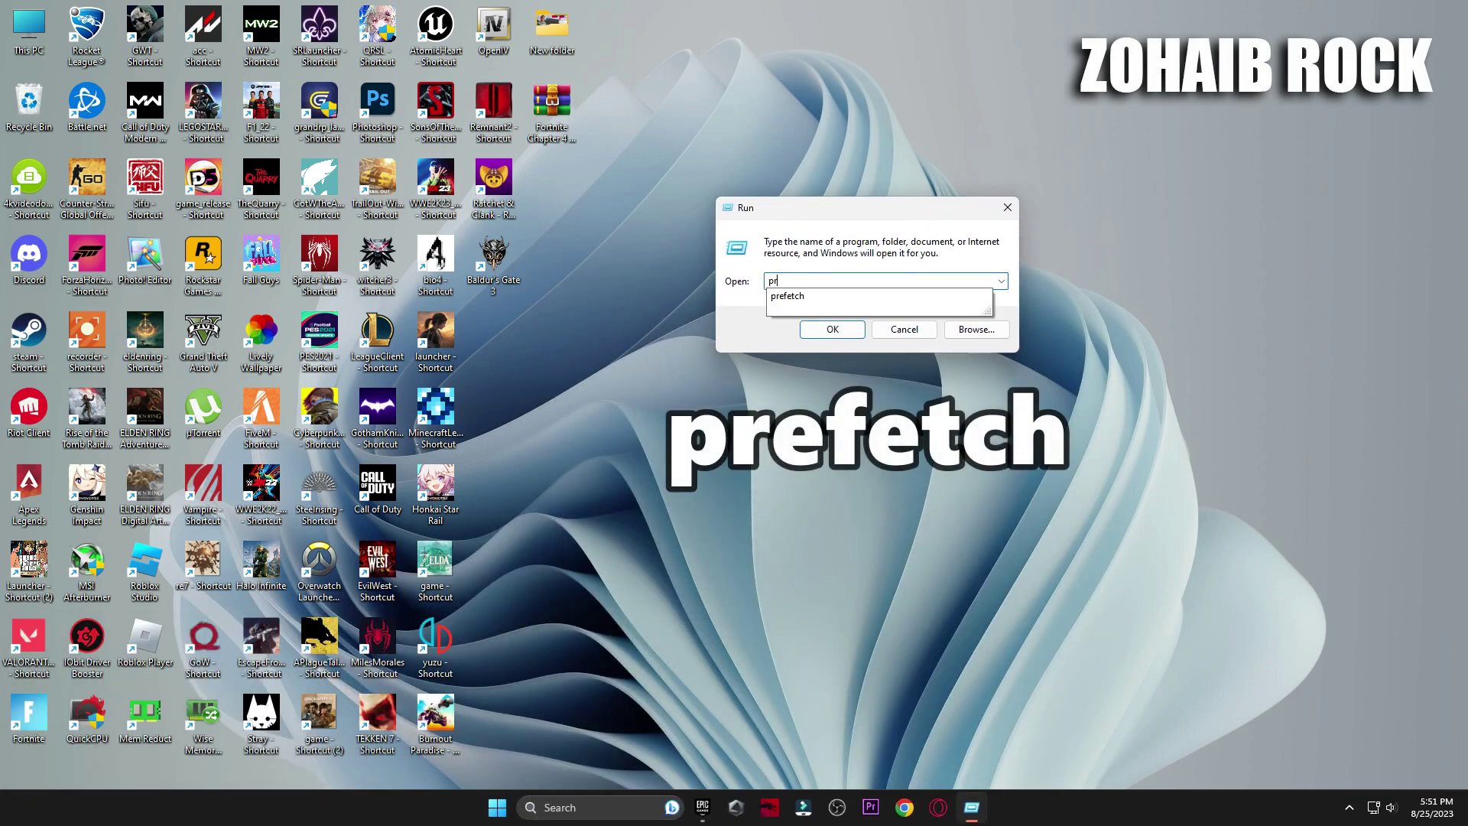
text(efetch)
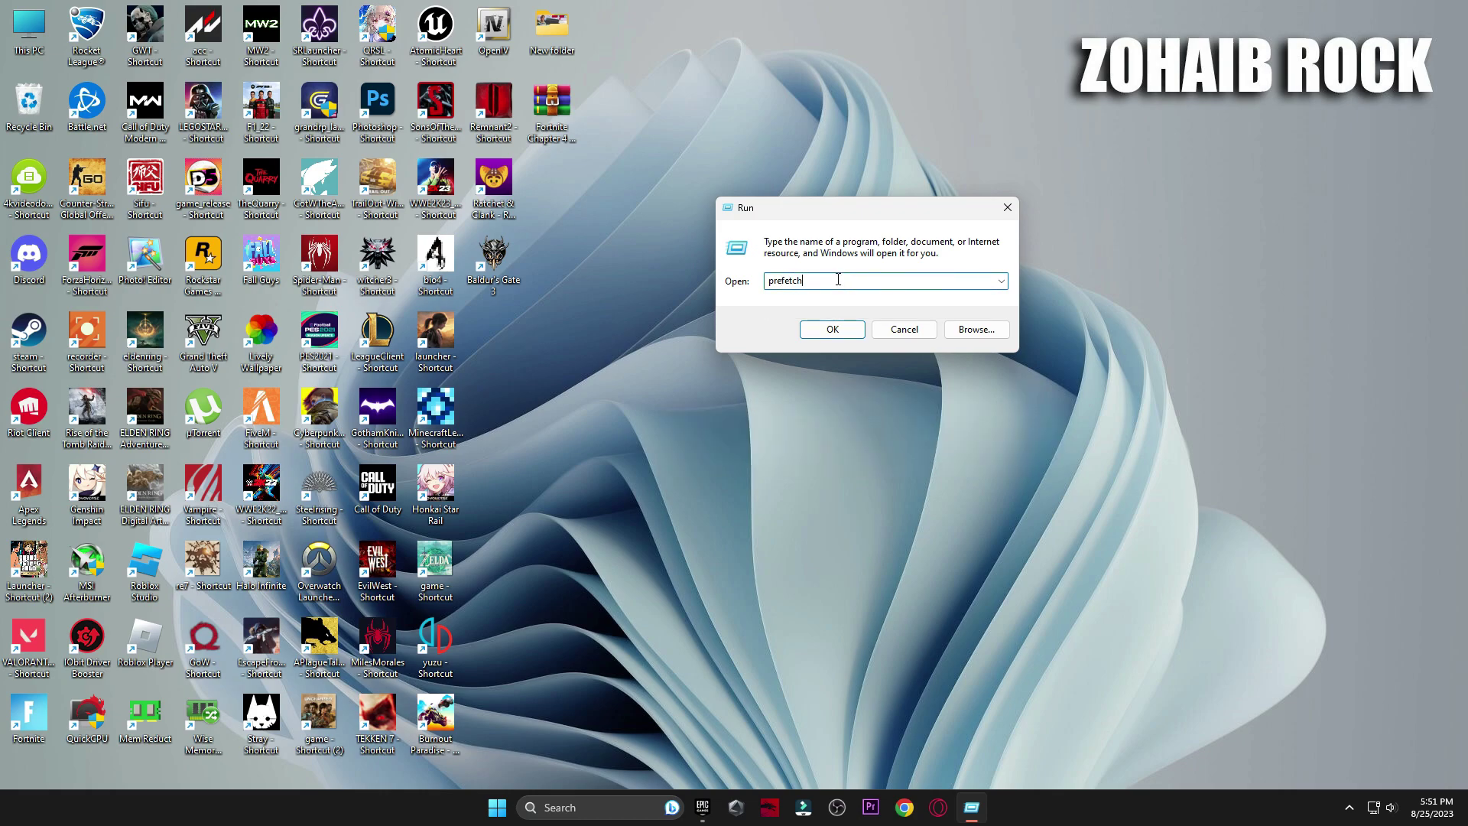
click(832, 329)
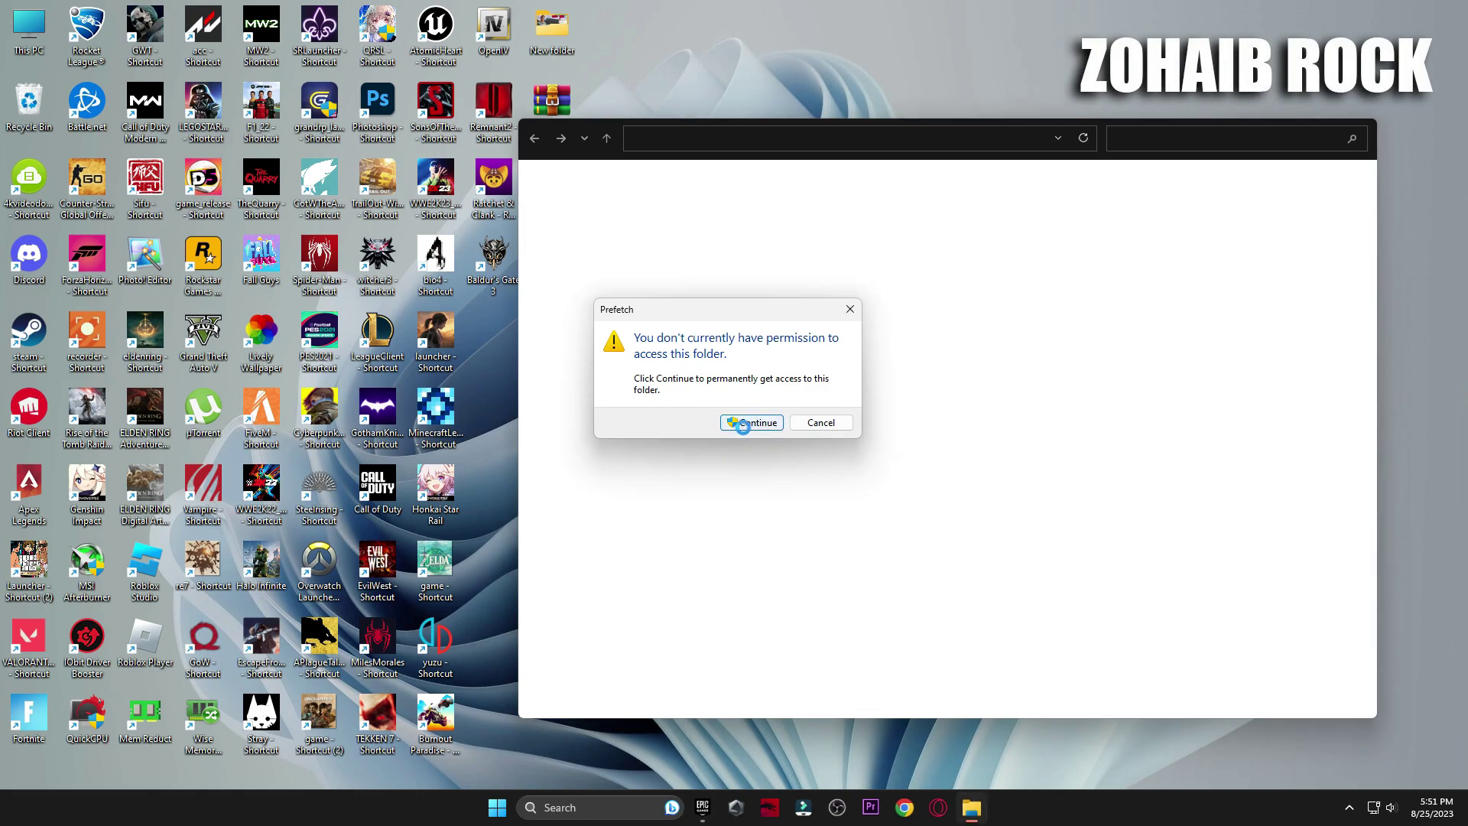
click(742, 425)
Delete all files in the Prefetch folder and close its window.
key(ctrl+a)
key(Delete)
click(588, 327)
click(772, 349)
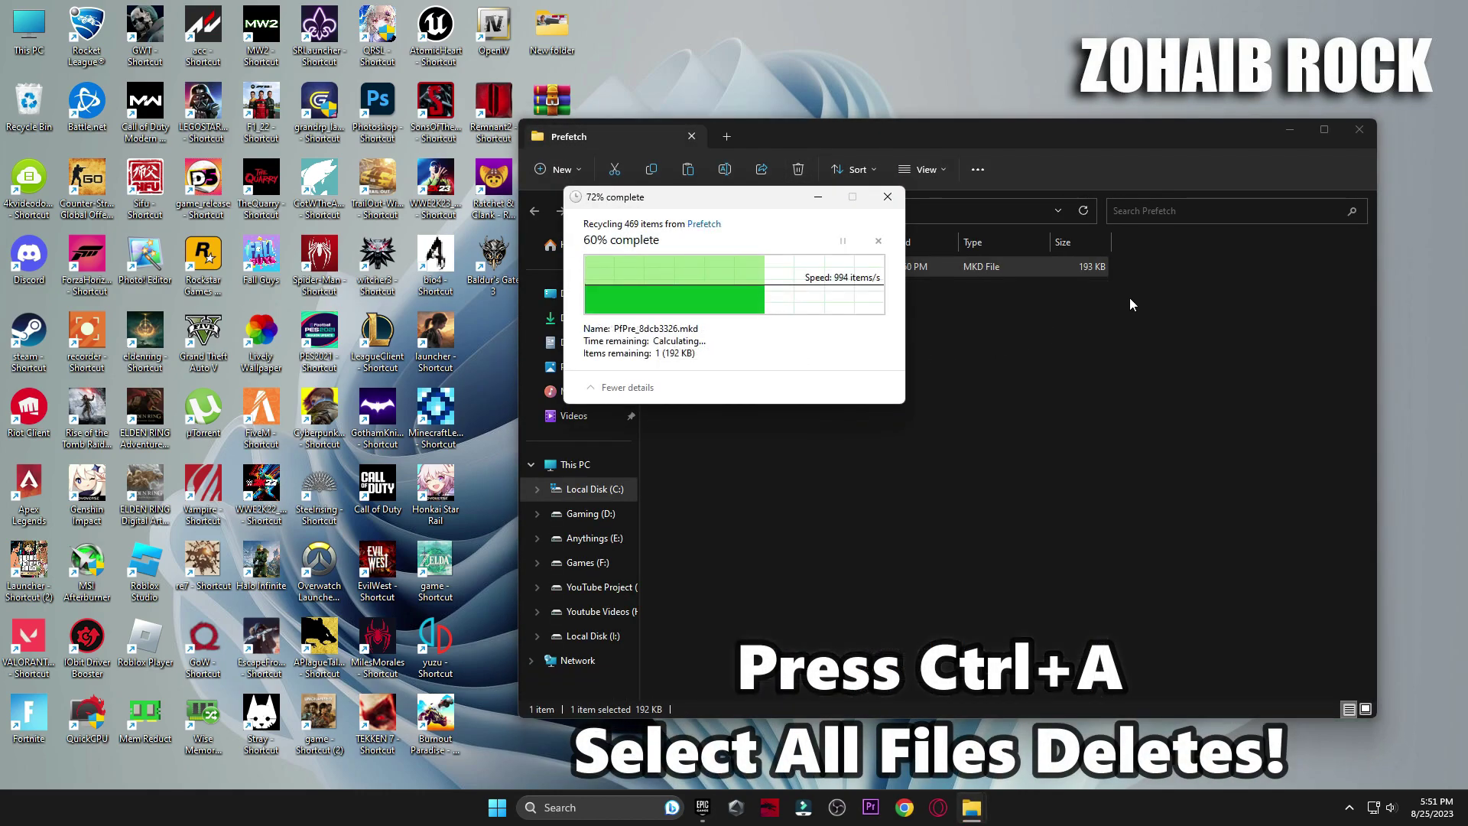
click(1359, 129)
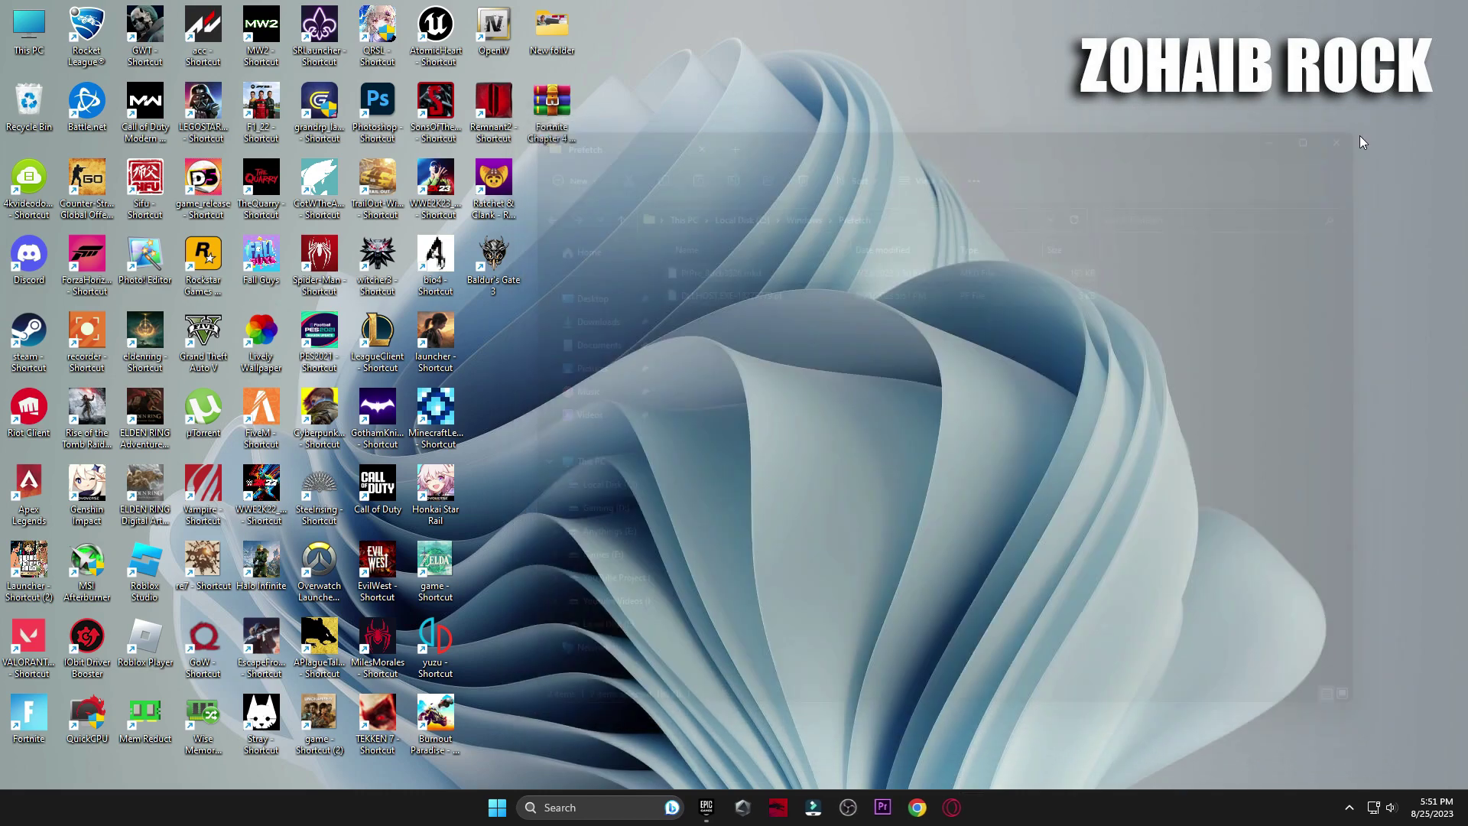
Empty the Recycle Bin and confirm permanent deletion of its items.
right_click(55, 107)
click(114, 174)
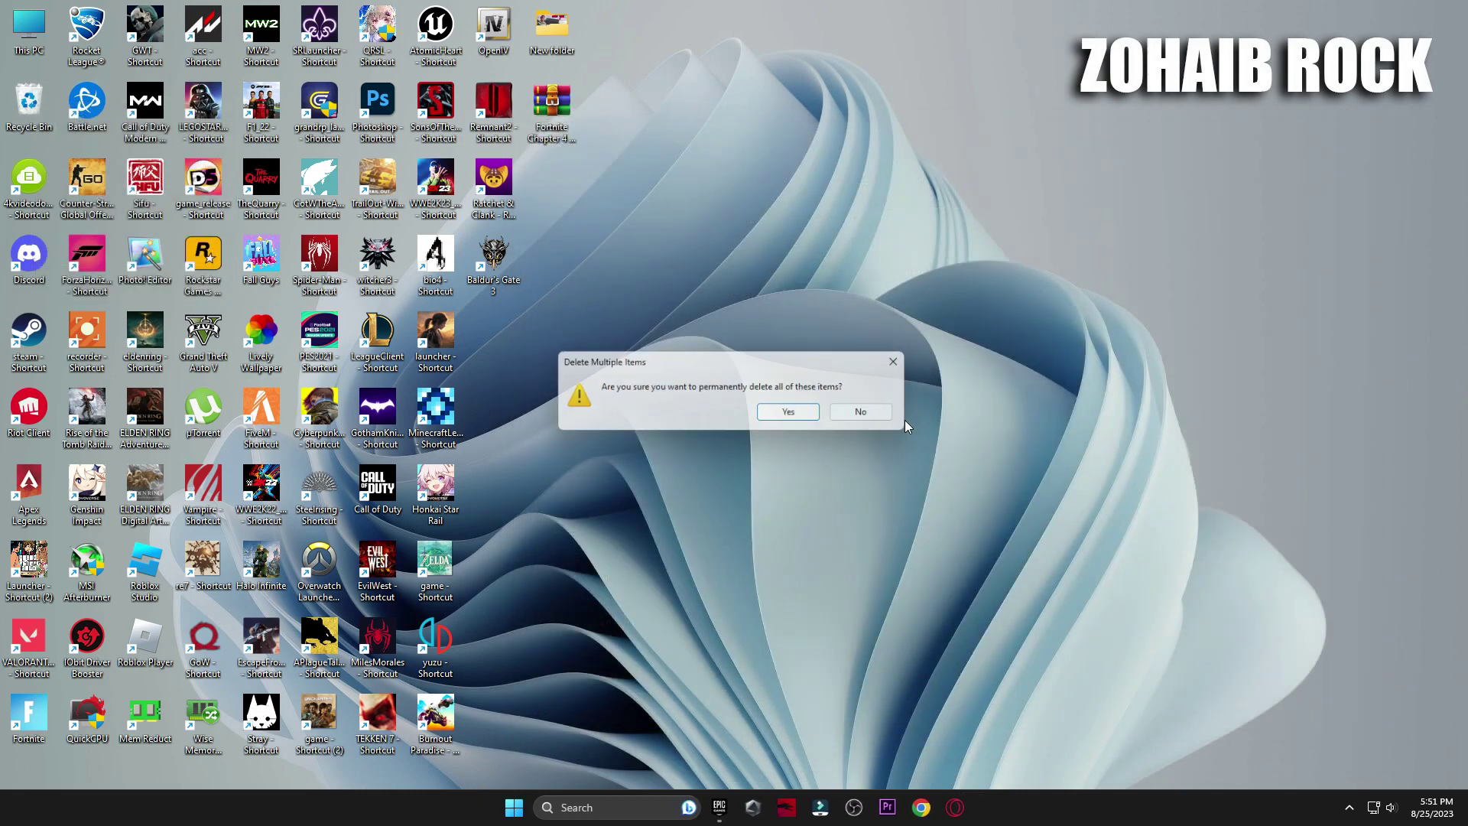
click(795, 410)
Extract the Fortnite Chapter 4 All Crashes & Directx 12 Error Fixed Pack archive on the desktop and open the extracted folder.
drag(545, 130, 894, 208)
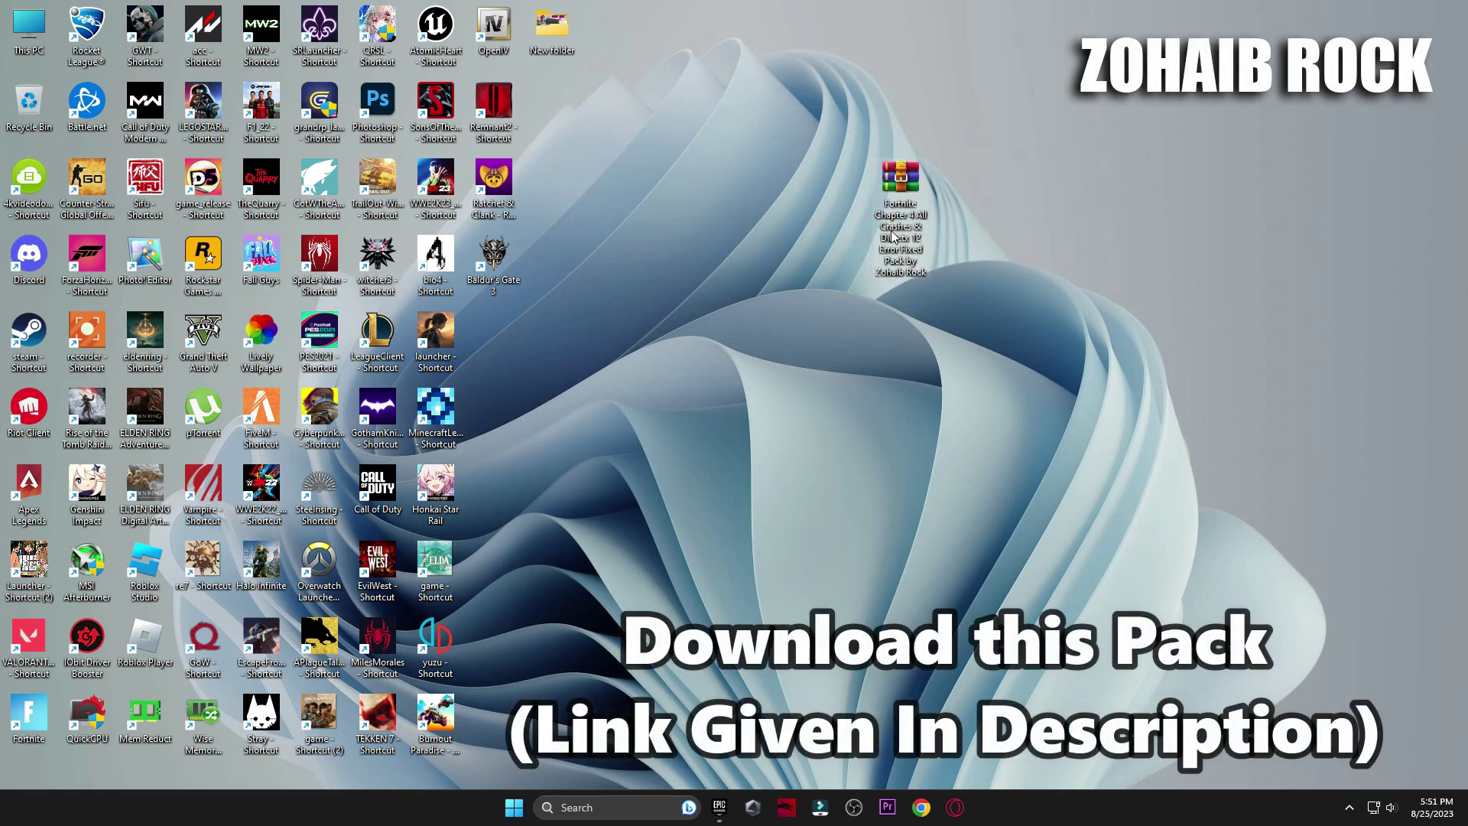
right_click(893, 236)
mouse_move(943, 465)
click(1169, 538)
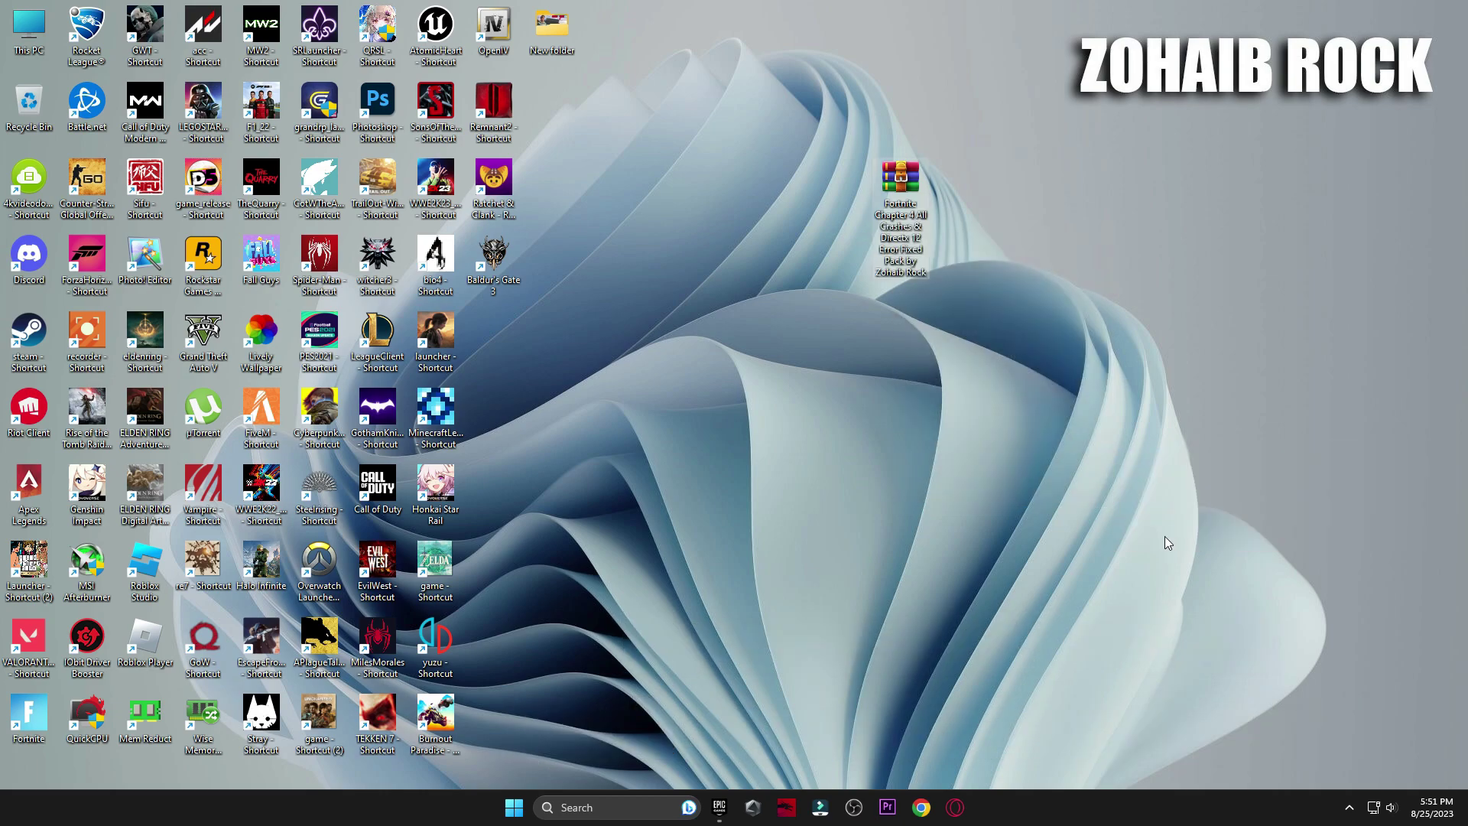
drag(491, 359, 835, 232)
double_click(831, 279)
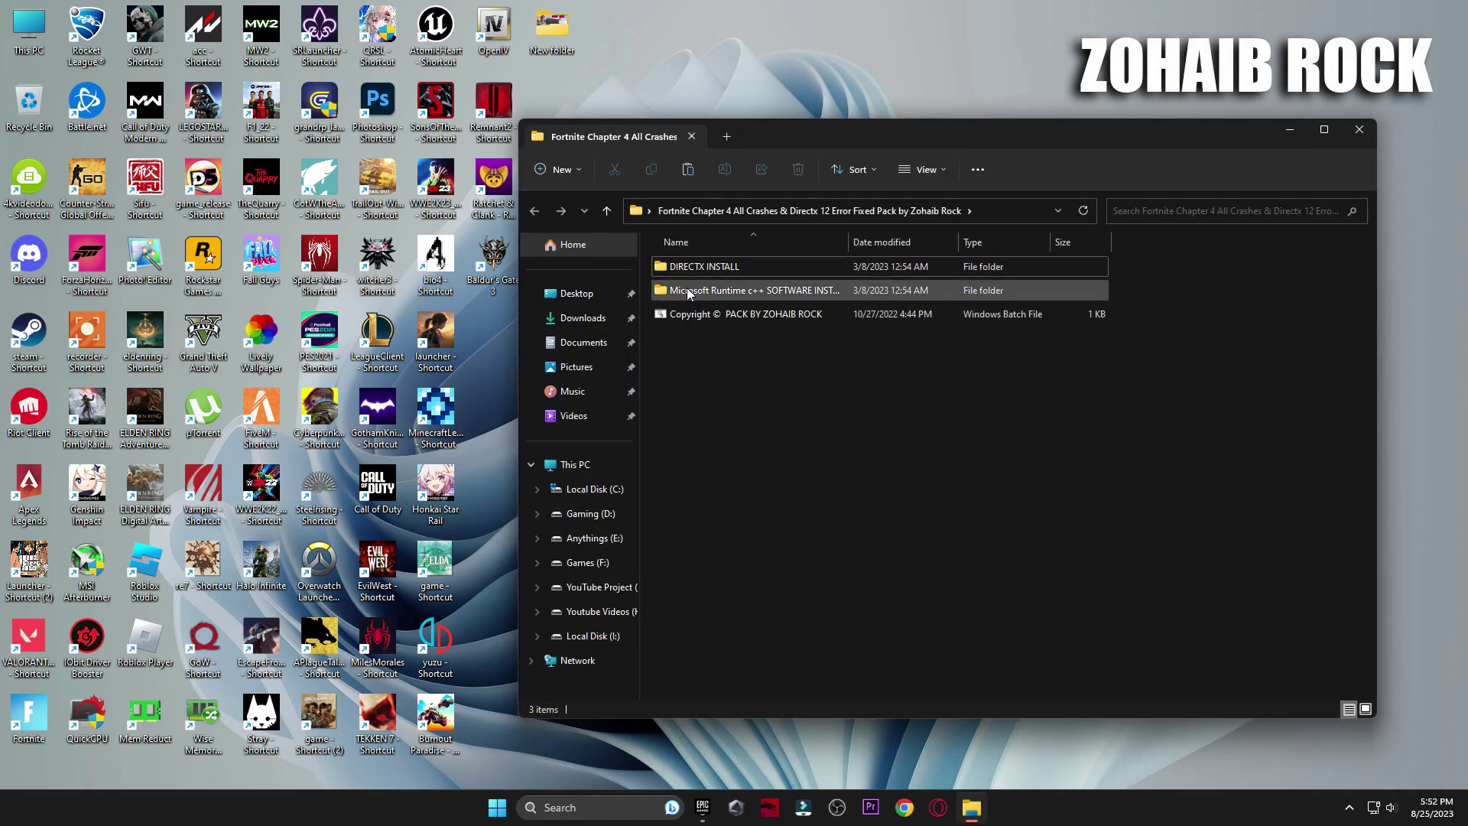
Open DirectX_11_Setup from the DIRECTX INSTALL folder, dismiss the WinRAR license notice and launch DXSETUP.exe.
double_click(725, 266)
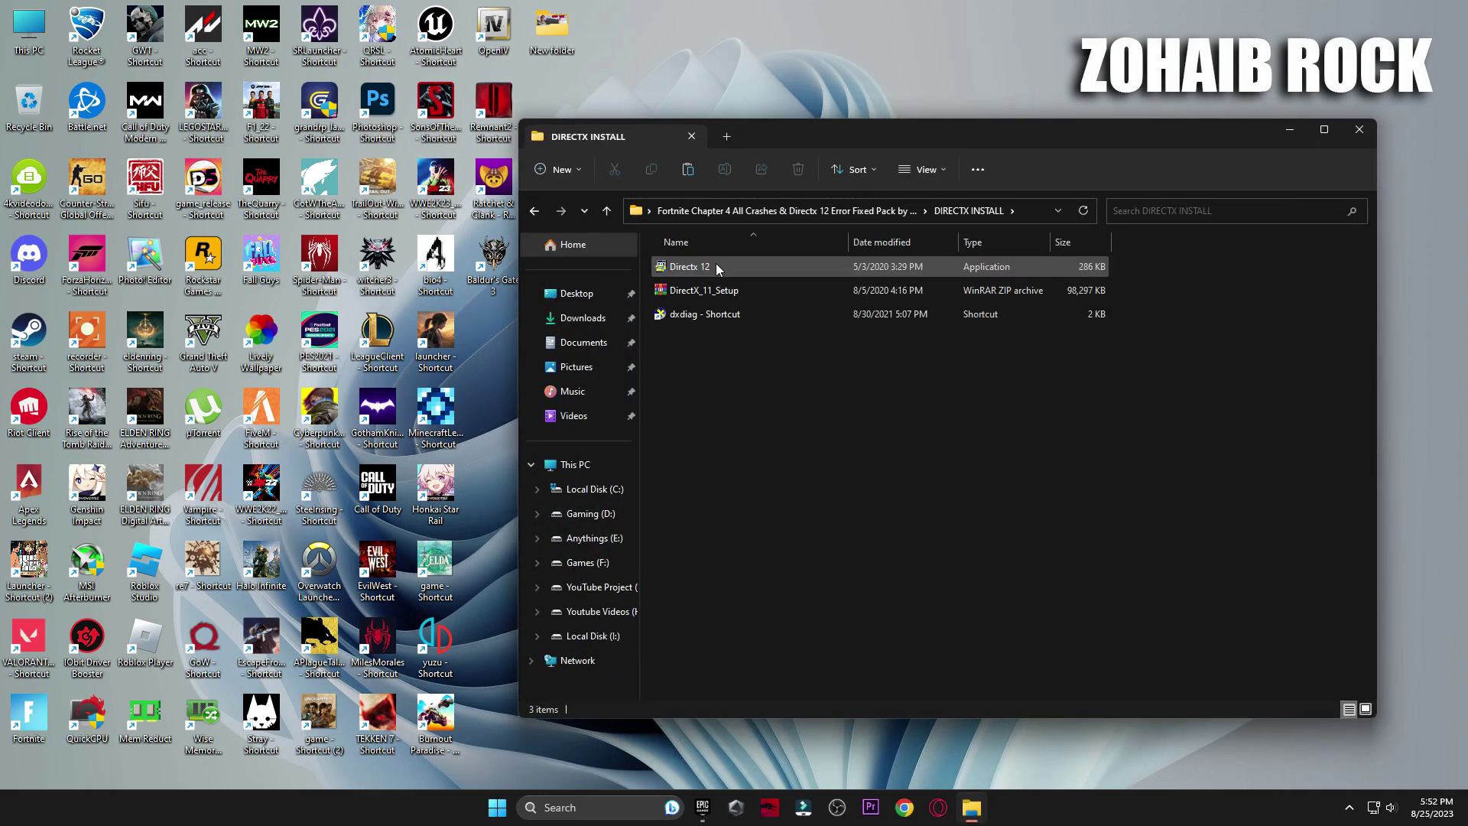
double_click(737, 290)
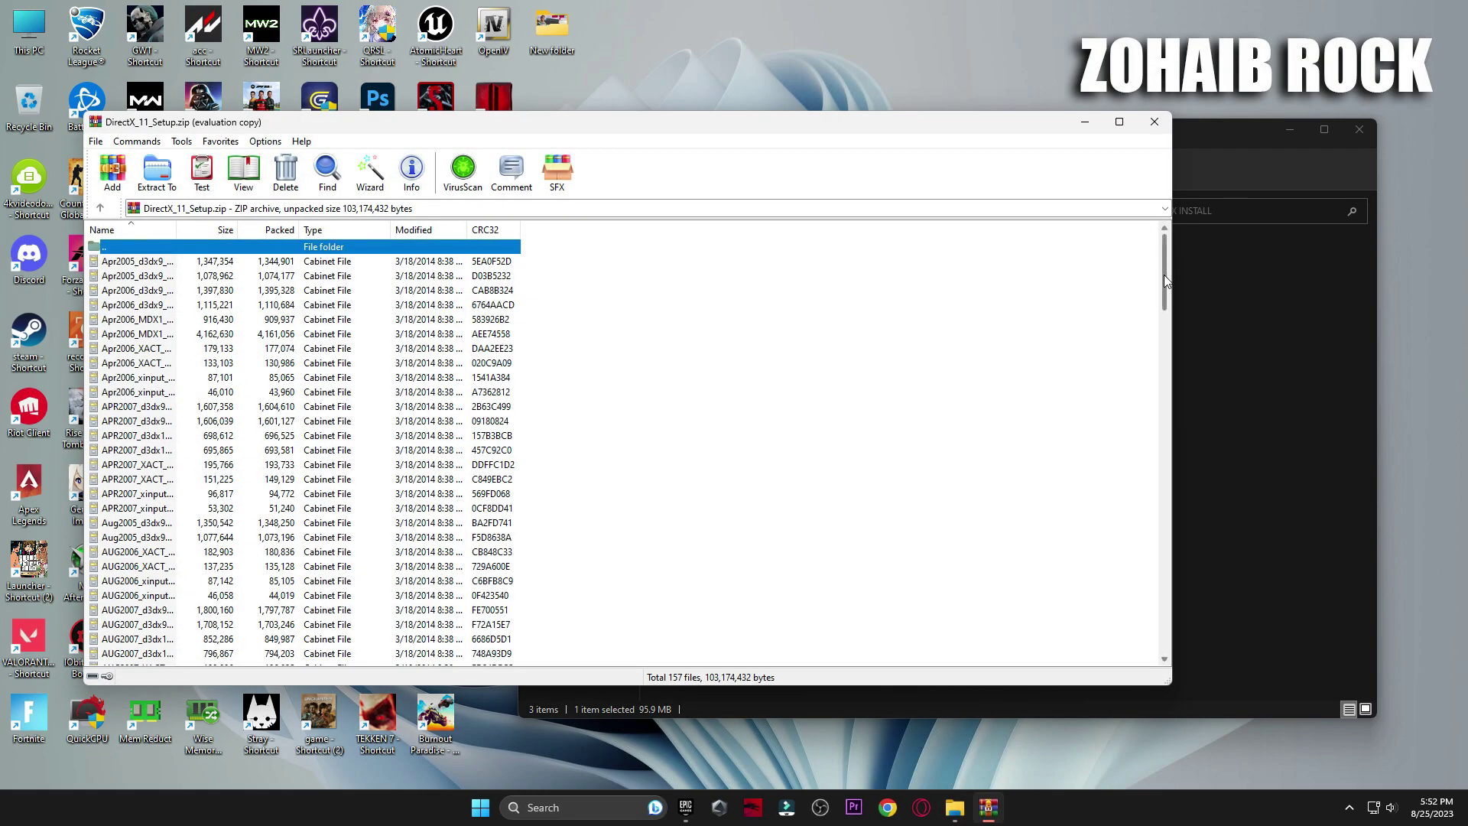
drag(1163, 273, 1185, 655)
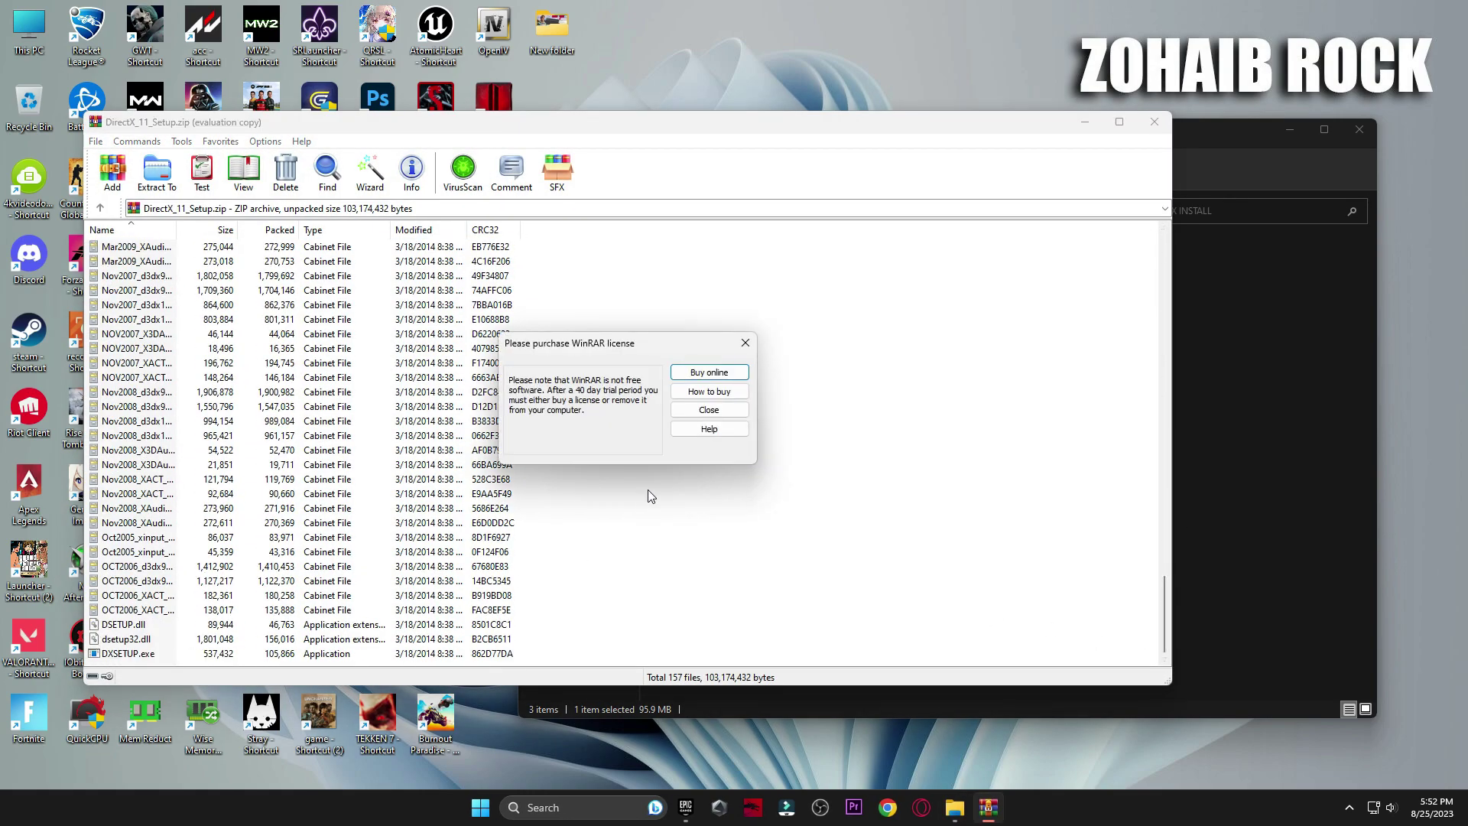
click(704, 410)
double_click(141, 653)
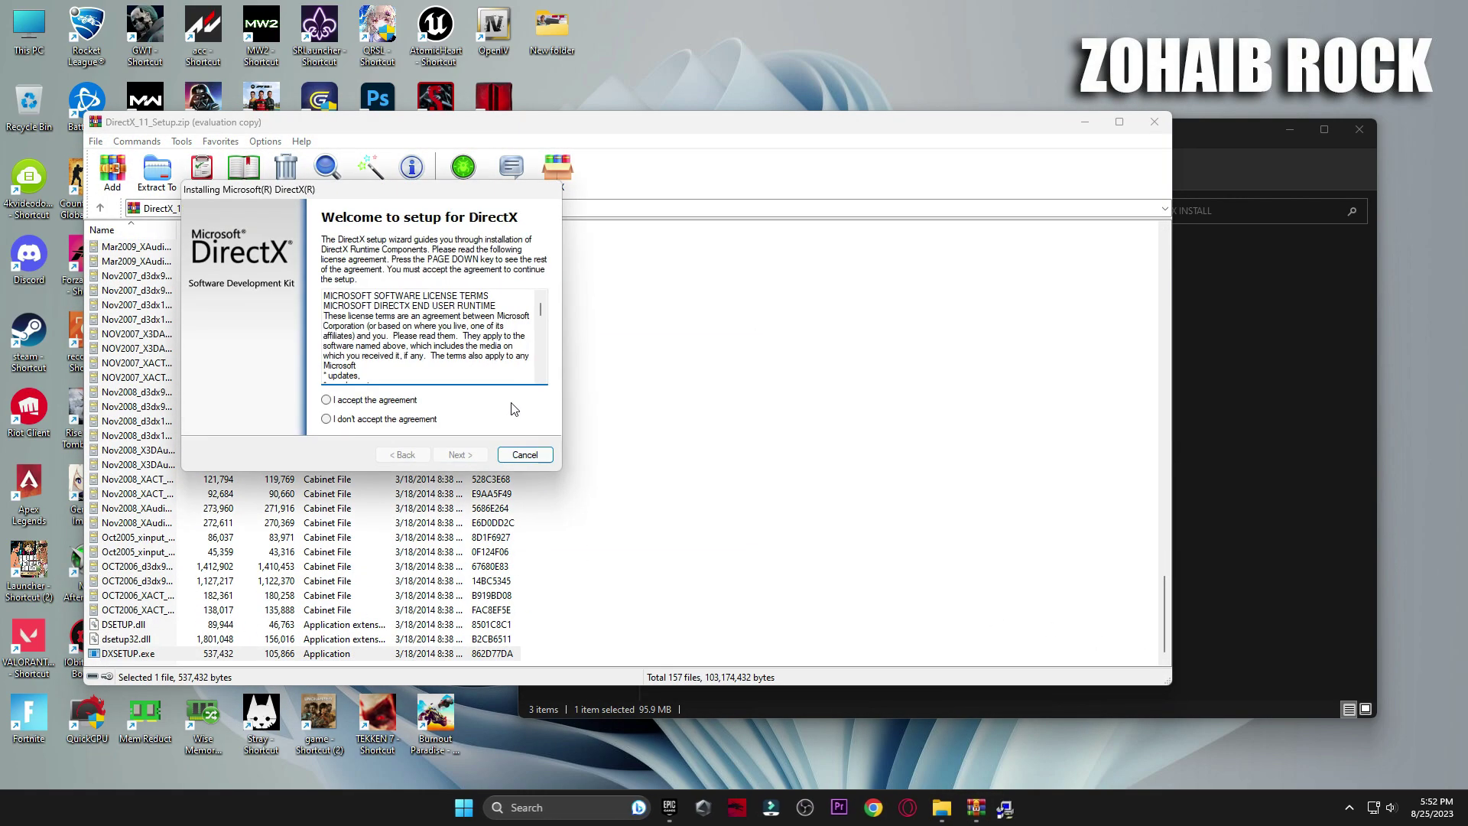
Accept the DirectX license agreement, complete the installation and close the archive window.
click(809, 493)
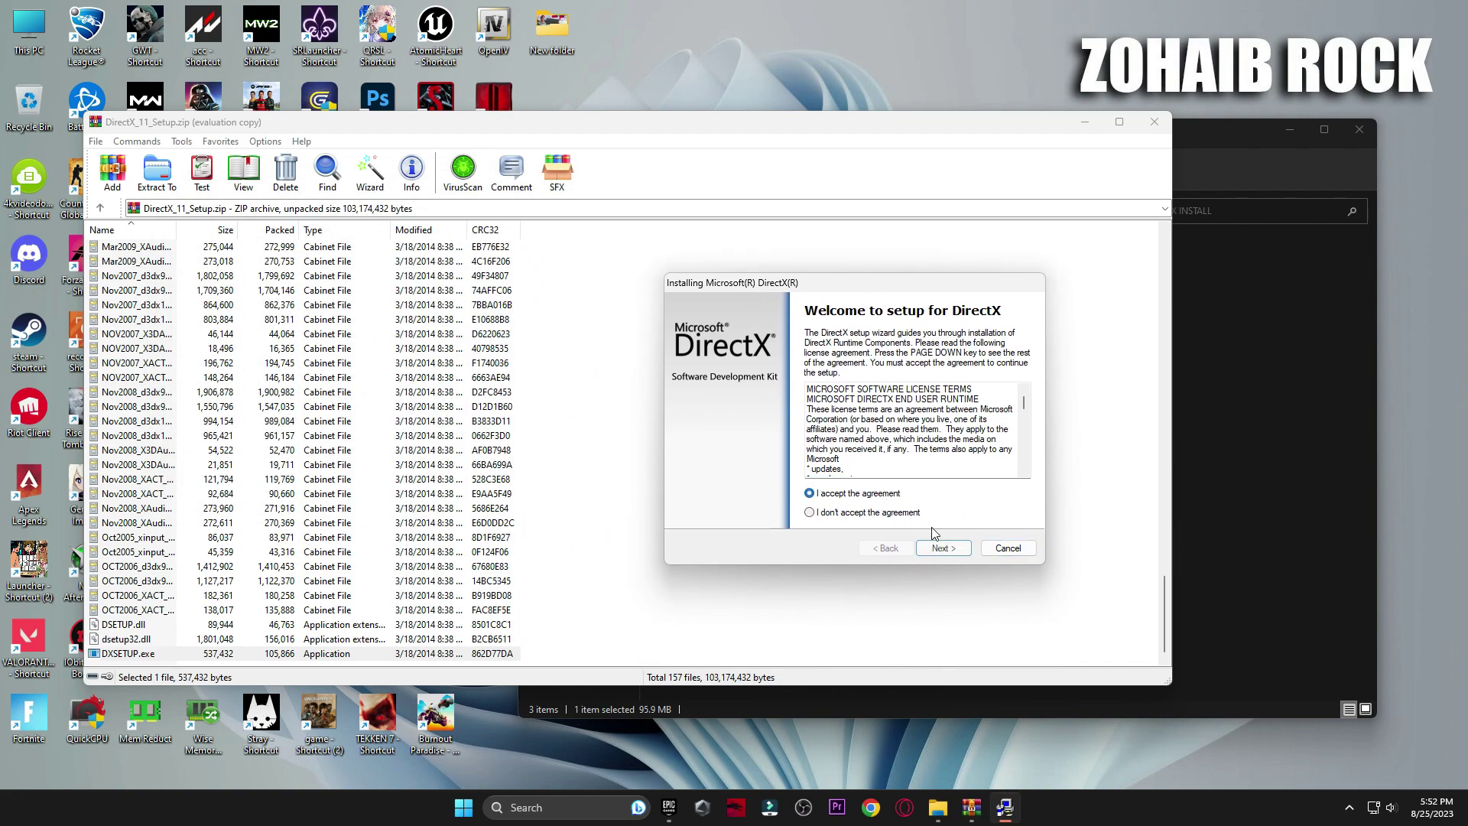
click(943, 548)
click(942, 548)
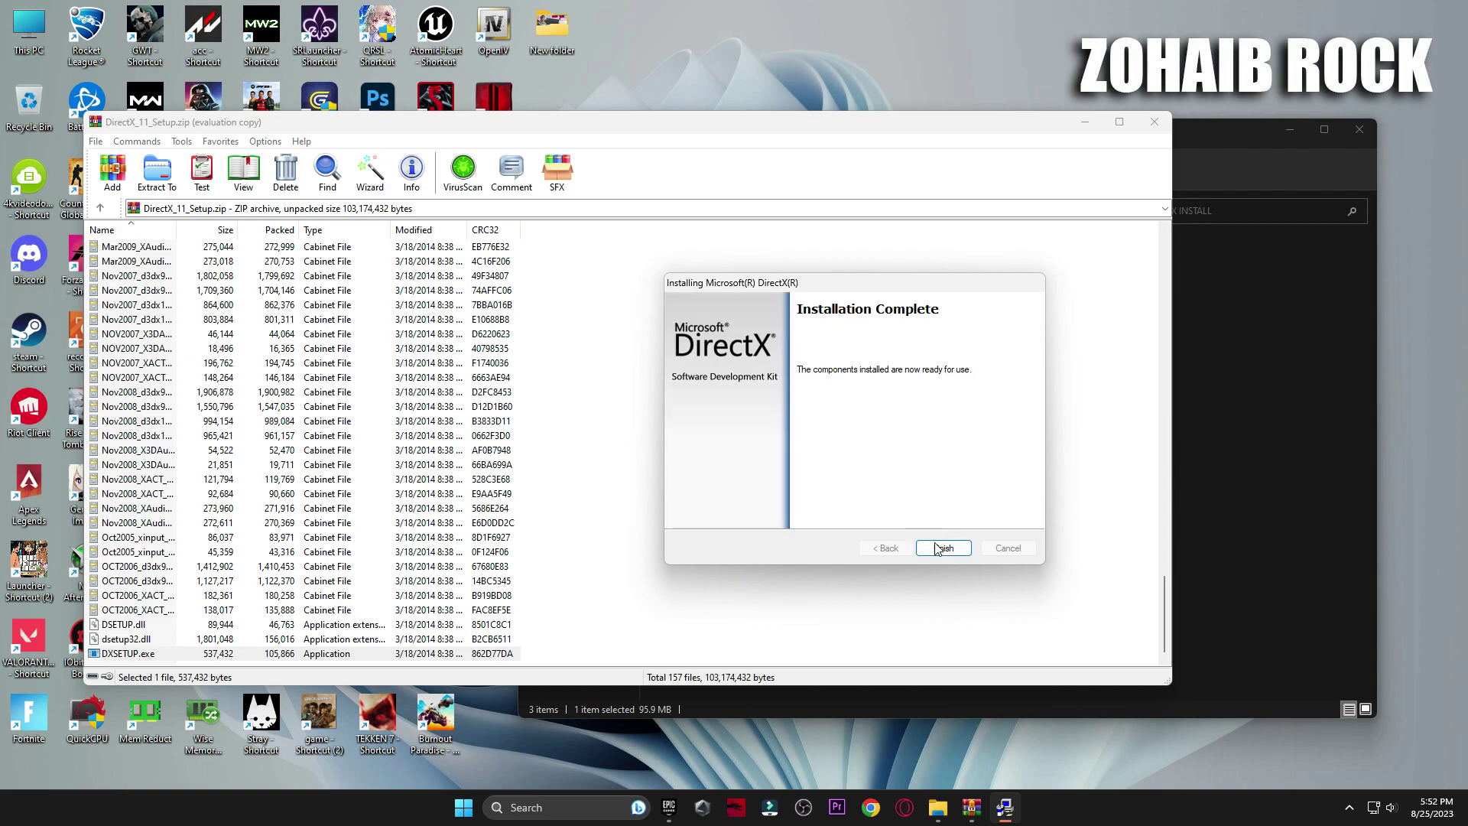
click(939, 545)
click(1152, 121)
Run the Directx 12 installer, accept its license agreement, leave out the Bing Bar and complete the setup.
click(682, 270)
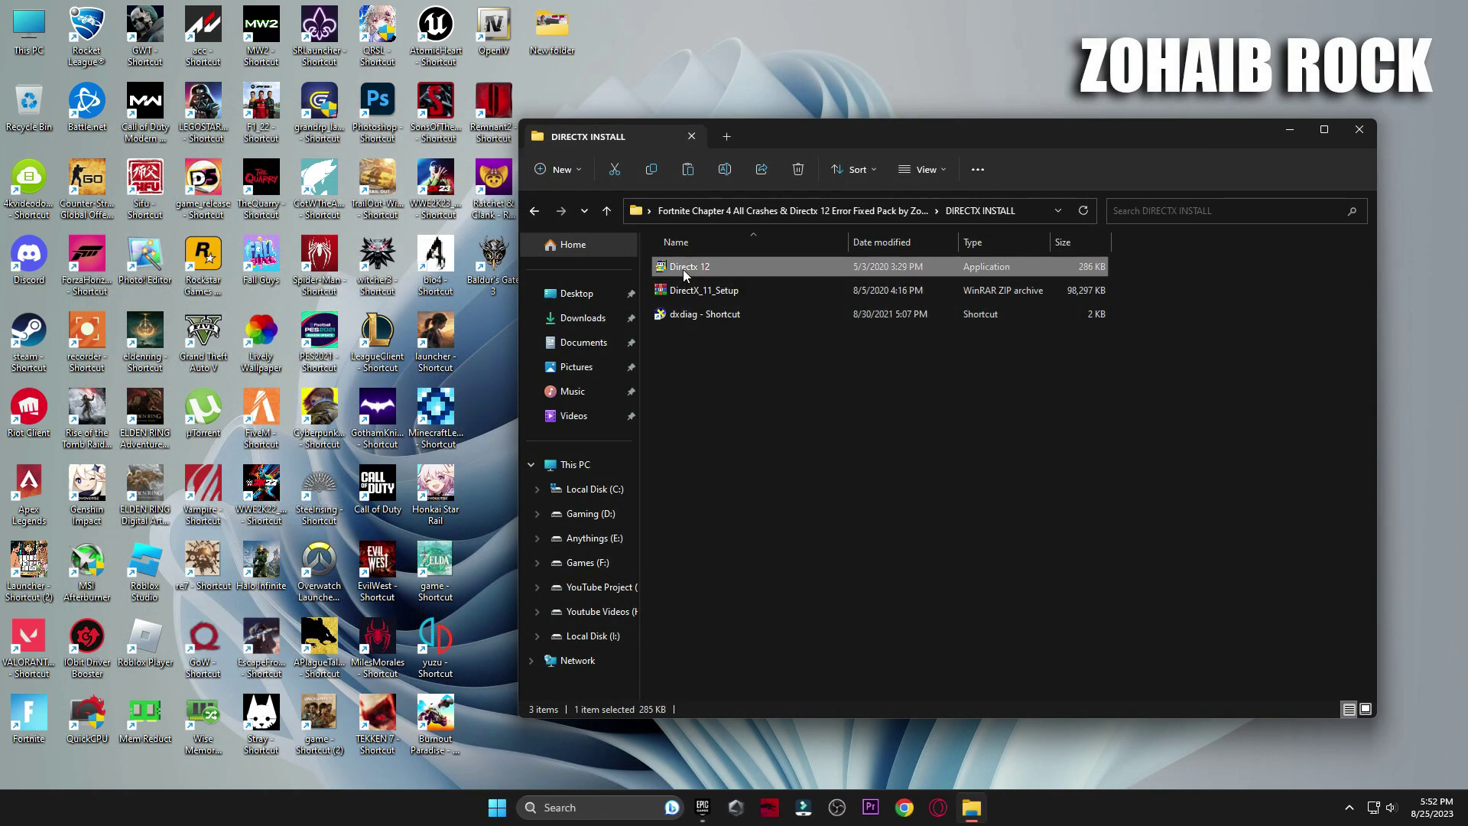
double_click(682, 269)
drag(262, 40, 993, 222)
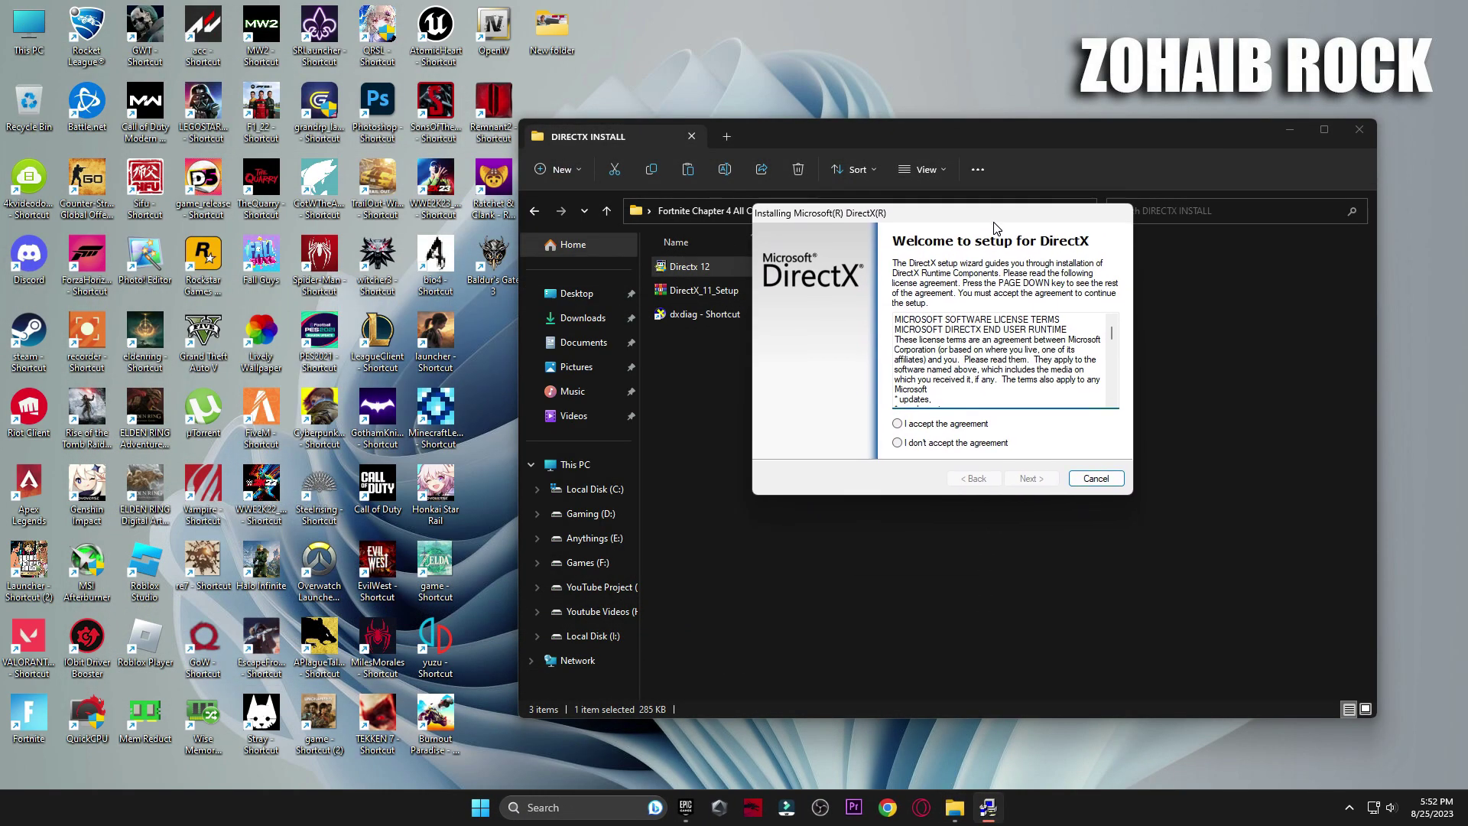
click(917, 425)
key(Return)
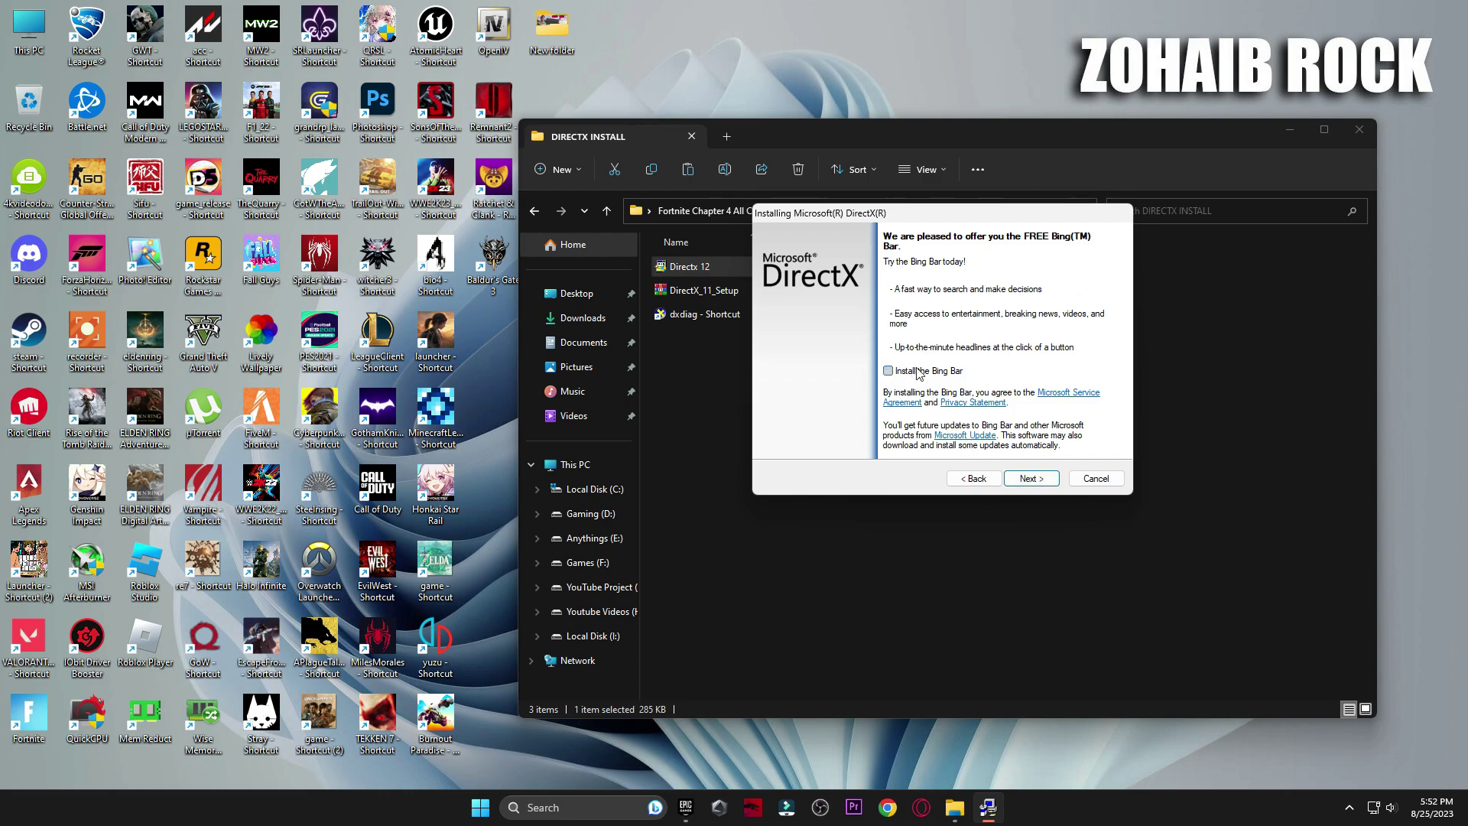
click(1032, 479)
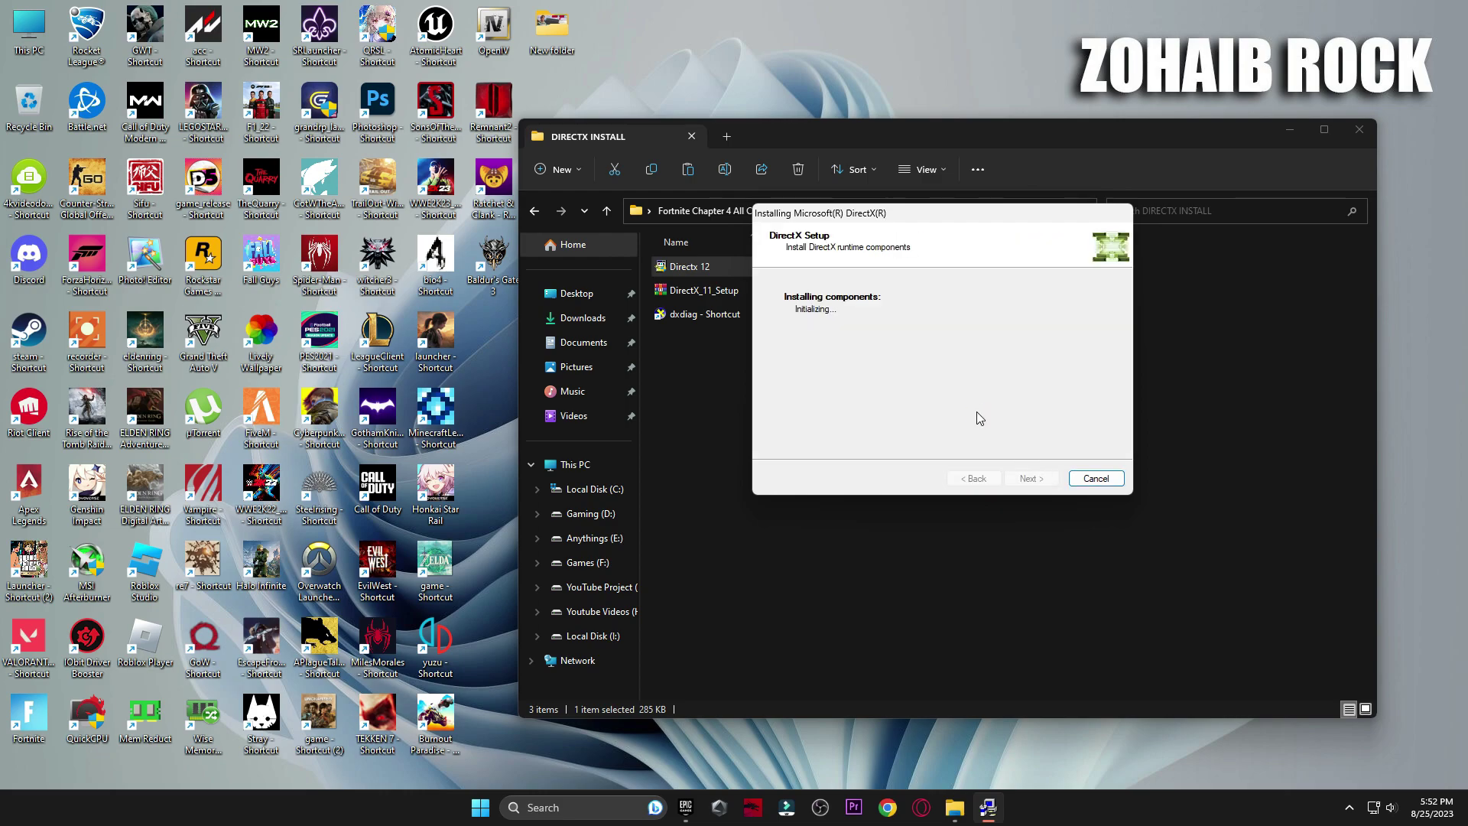
click(1024, 478)
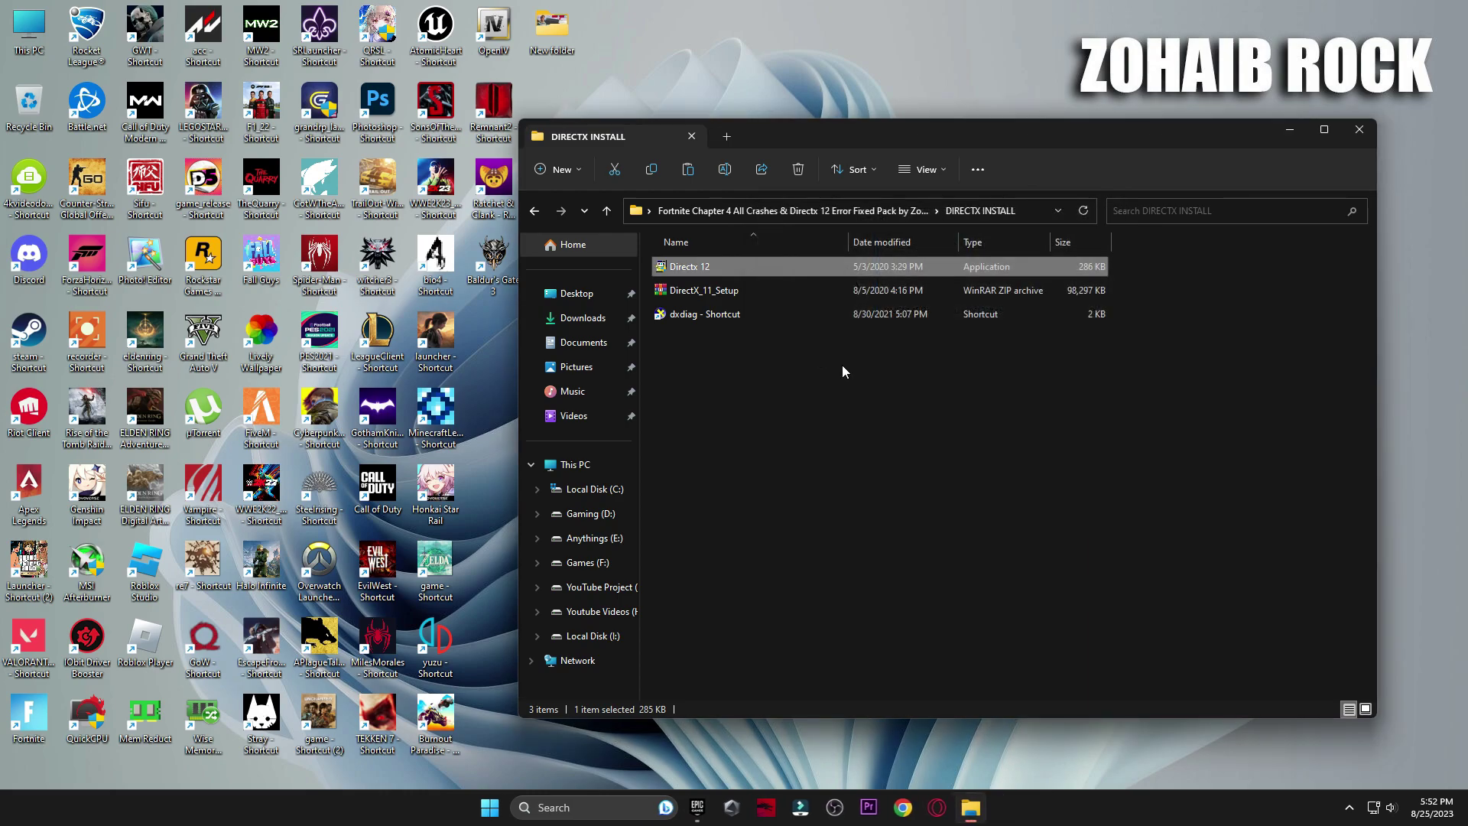
Open the dxdiag shortcut with the WHQL digital signature check enabled, review the Display details and exit the diagnostic tool.
click(715, 314)
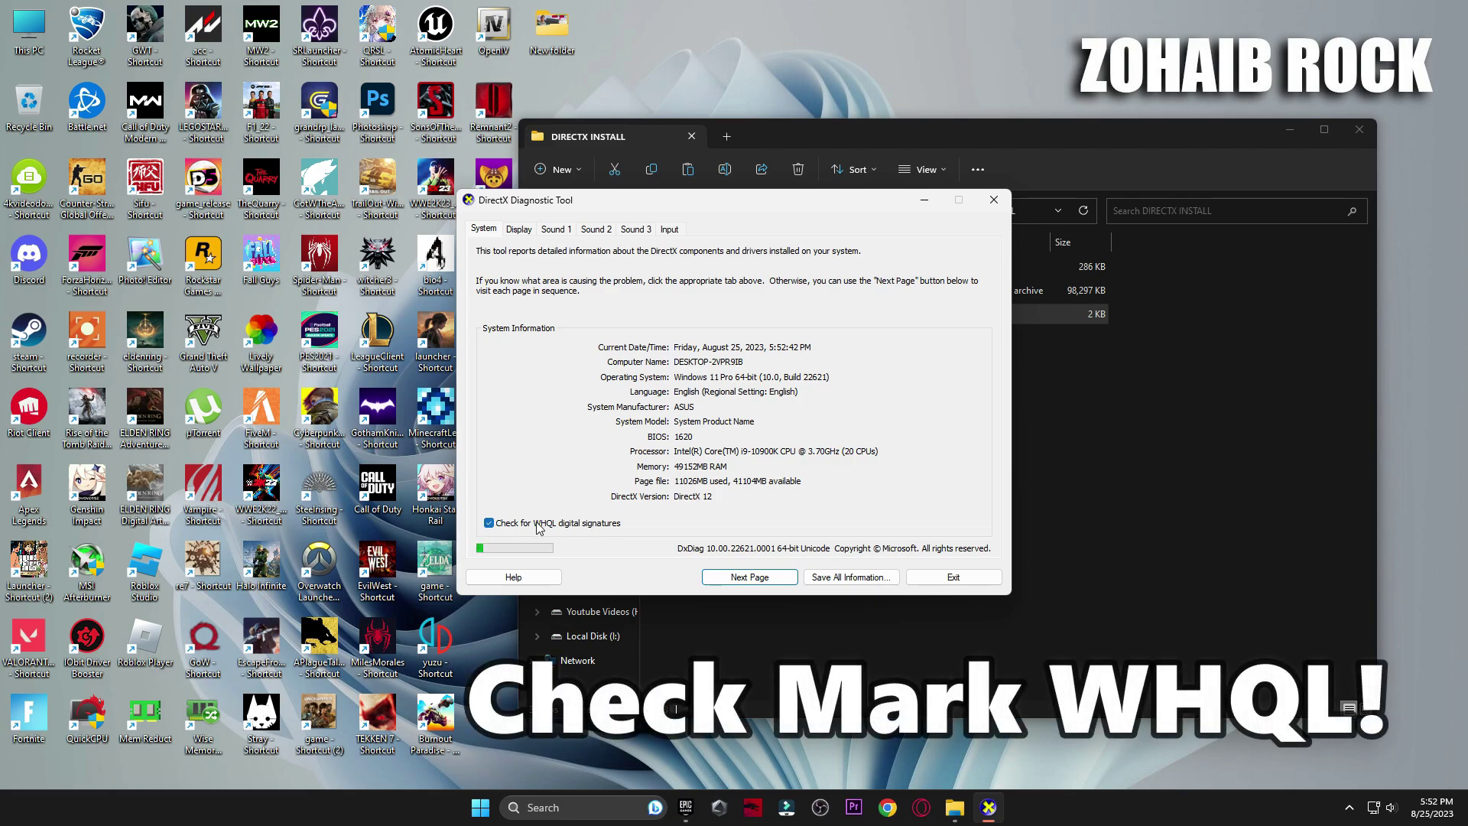
click(518, 230)
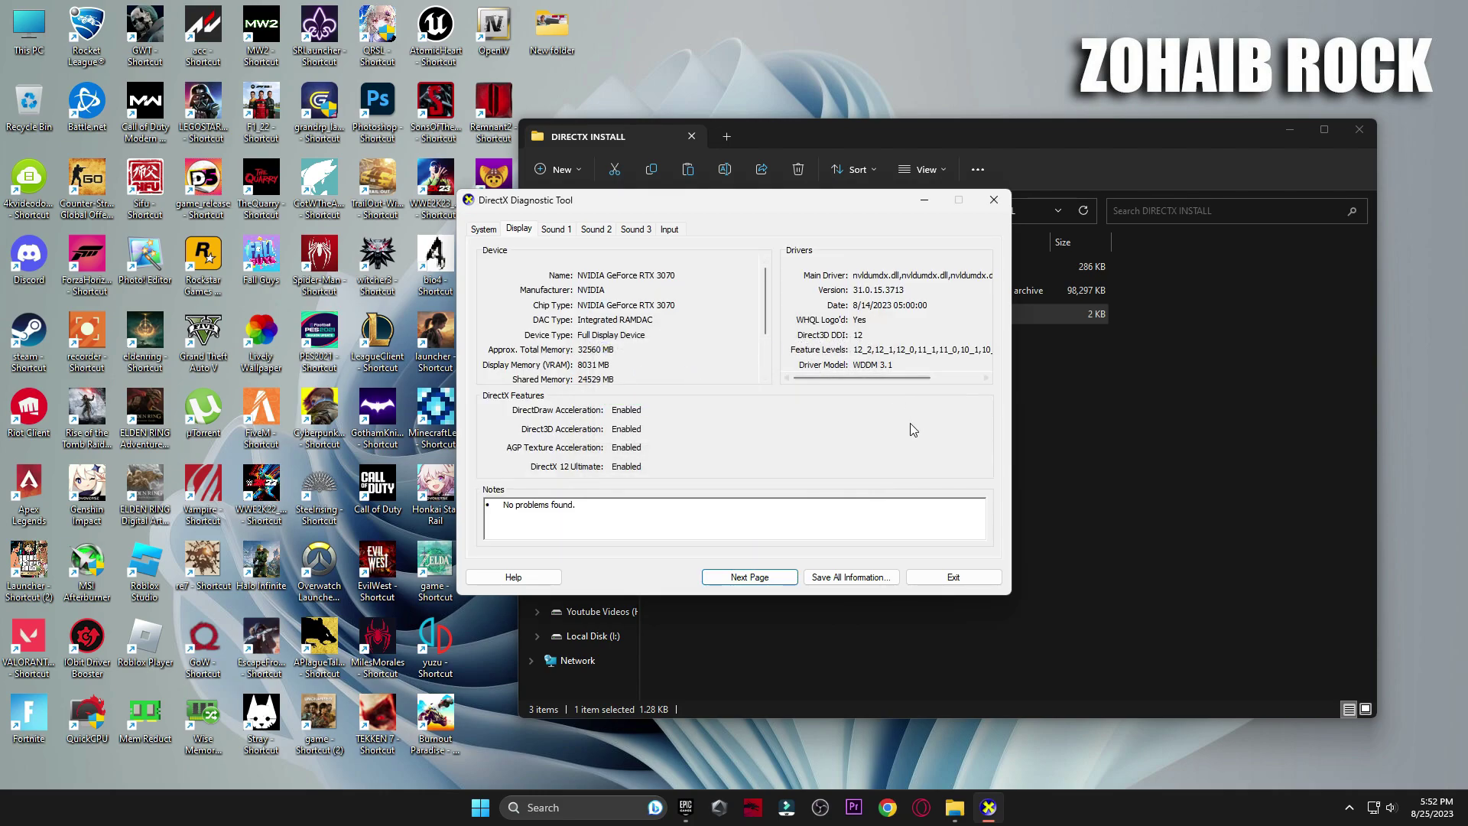
click(957, 578)
Run install_all from the Microsoft Runtime c++ SOFTWARE INSTALL folder of the fix pack and close the folder window.
key(BackSpace)
click(717, 296)
double_click(717, 295)
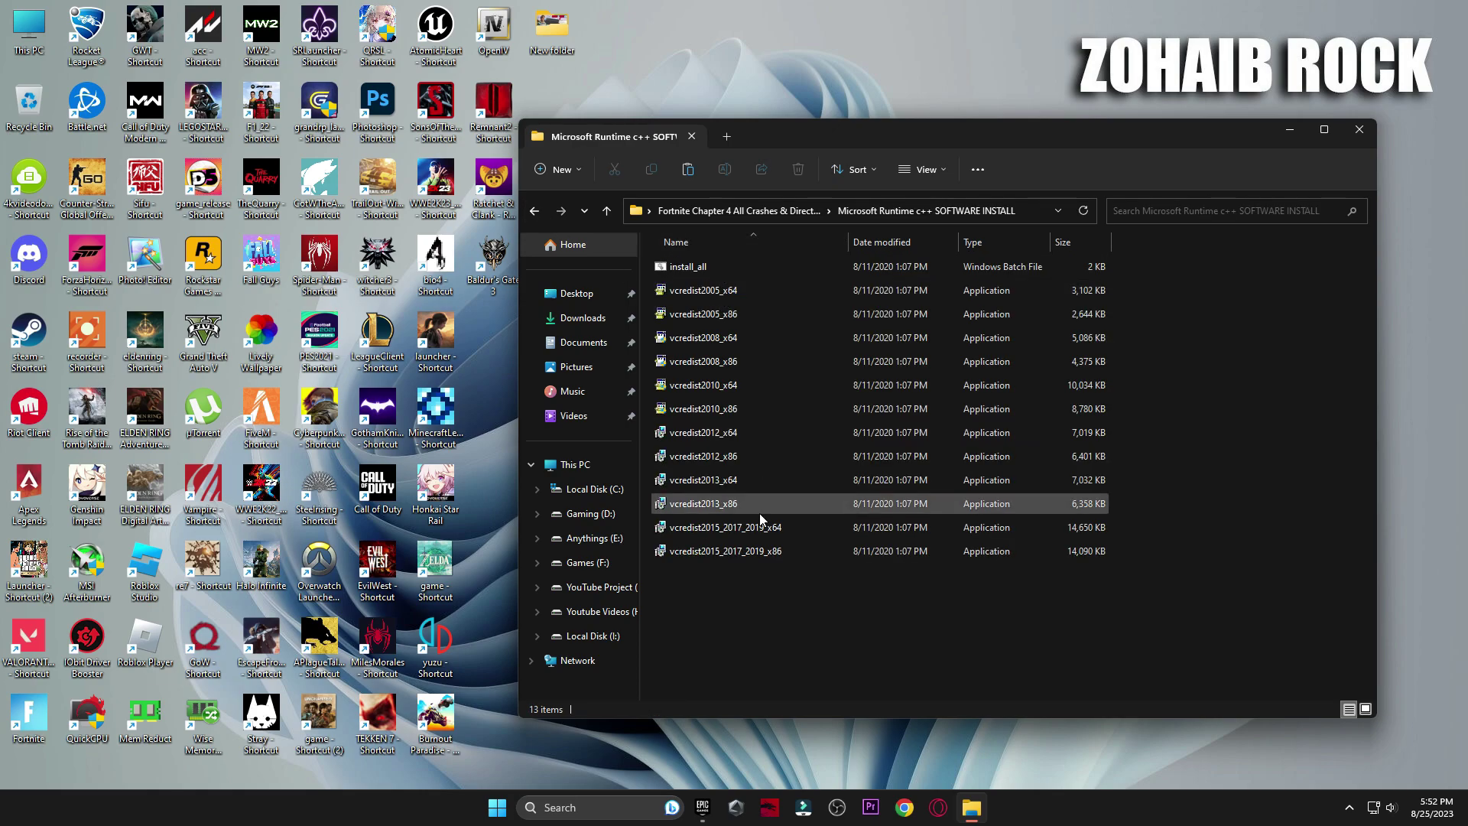
double_click(703, 269)
click(1355, 132)
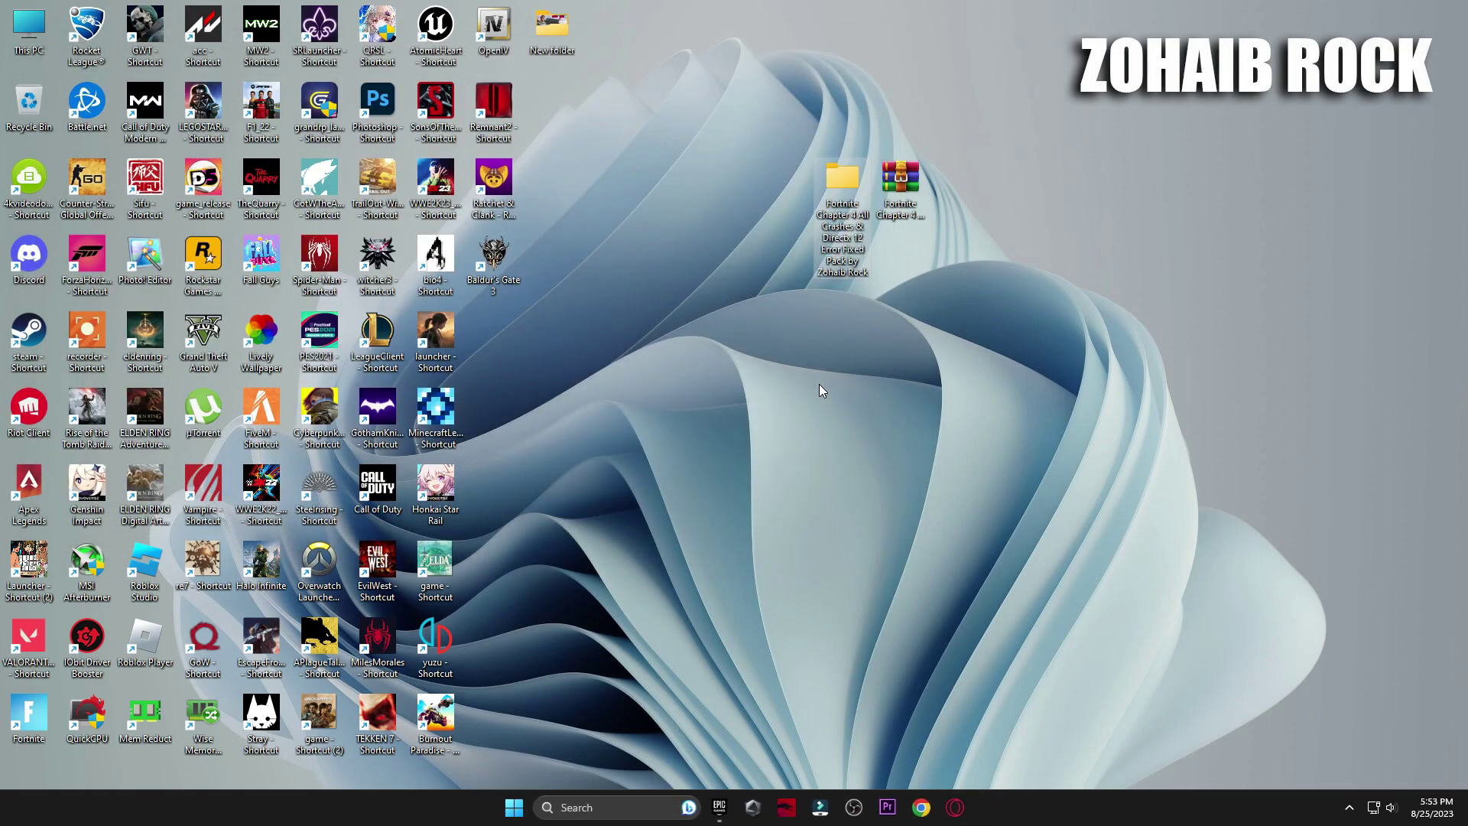
Switch to the Epic Games Launcher, start verifying Fortnite's files and open the downloads list to follow the verification.
click(719, 807)
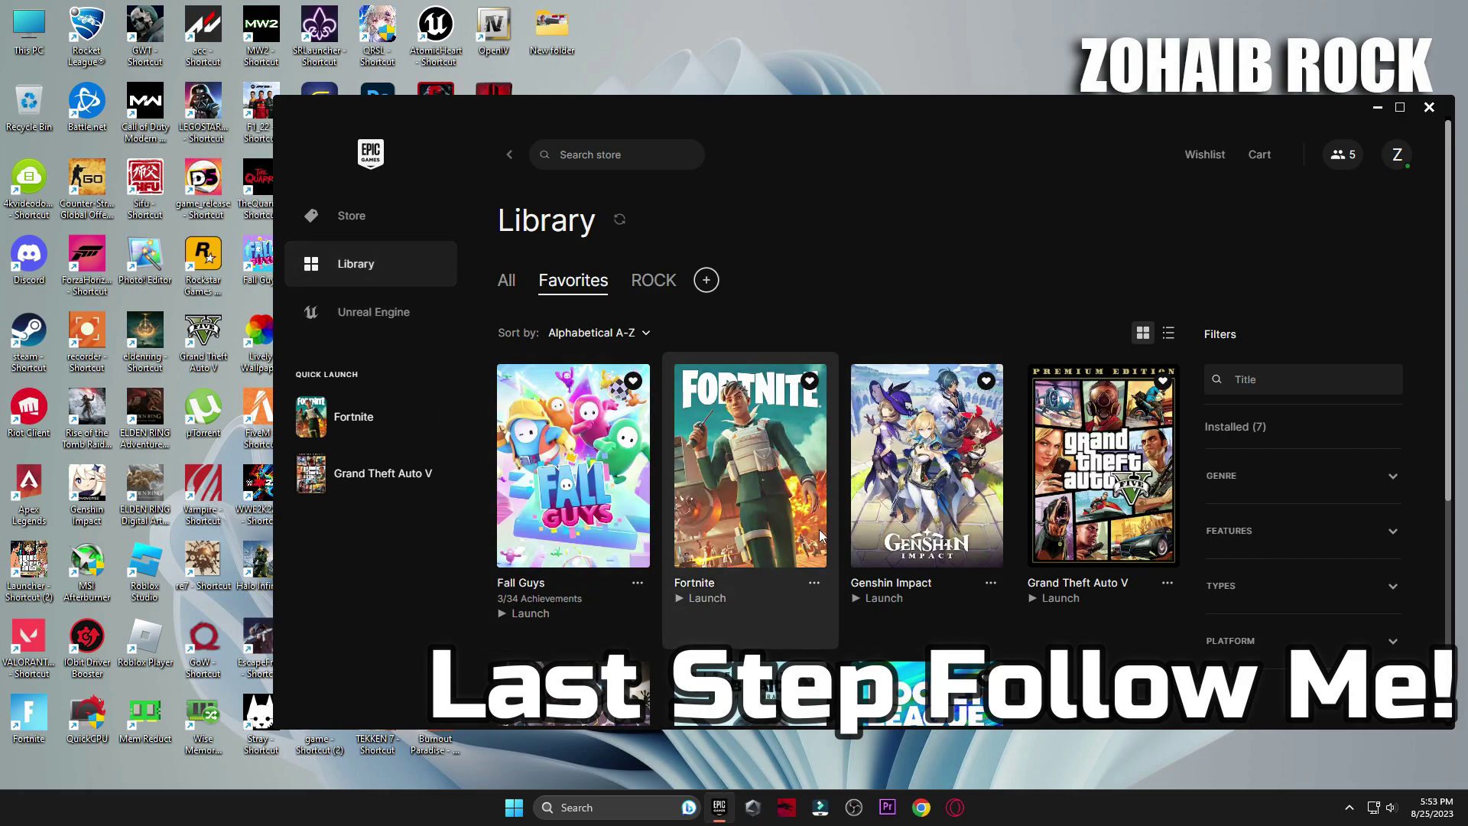
click(813, 584)
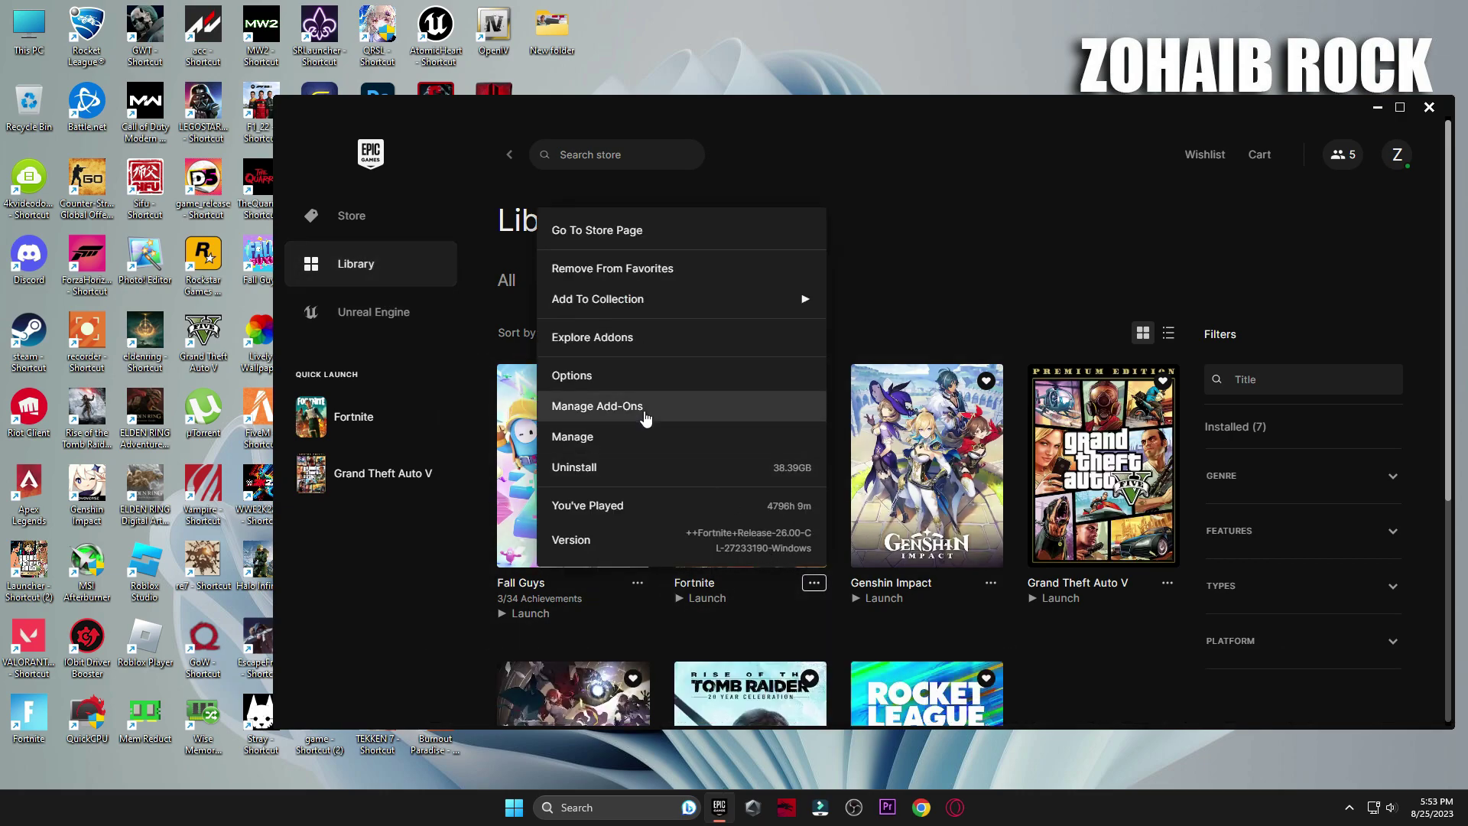
click(603, 436)
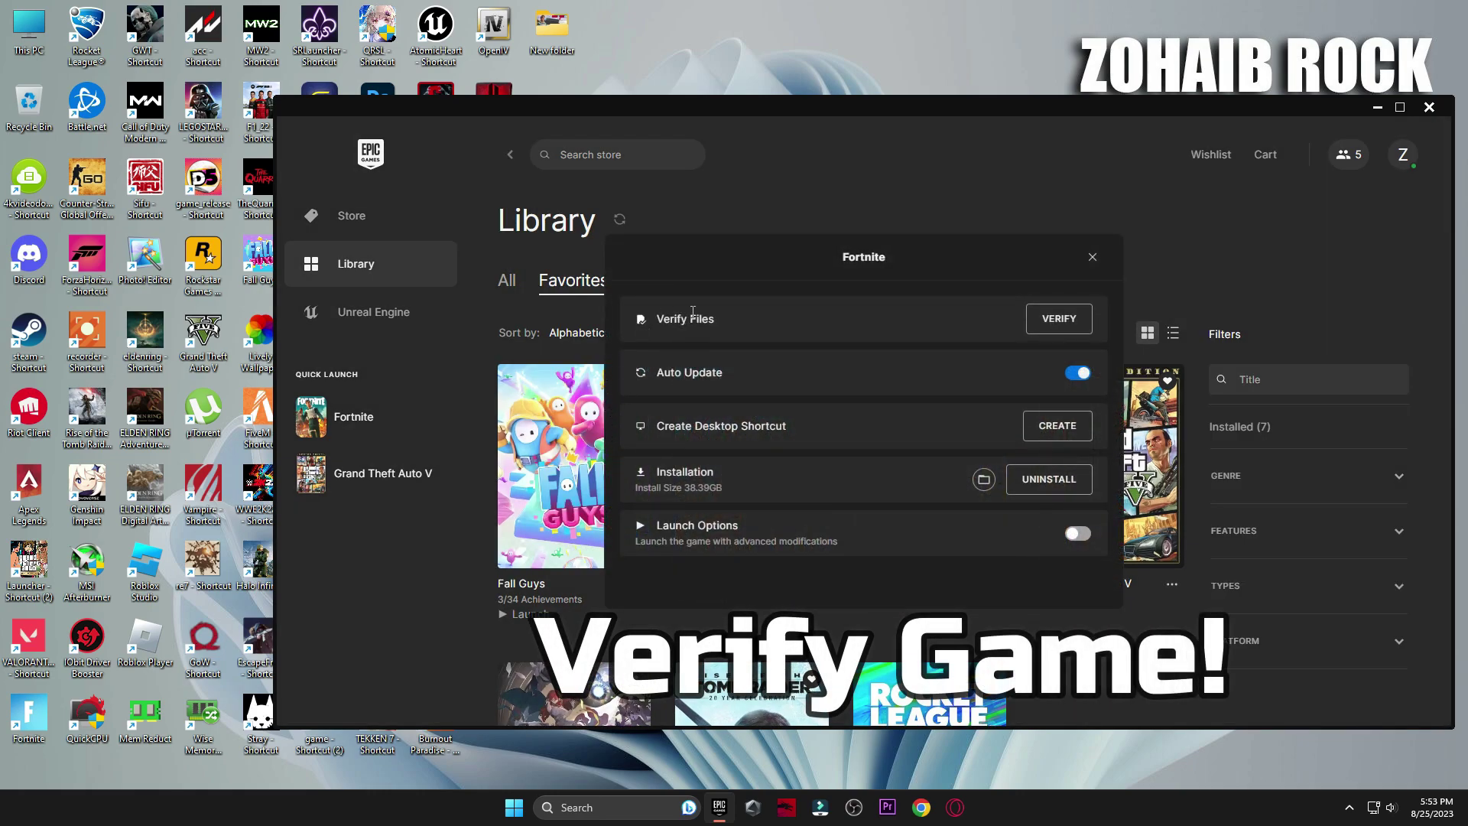
click(1035, 318)
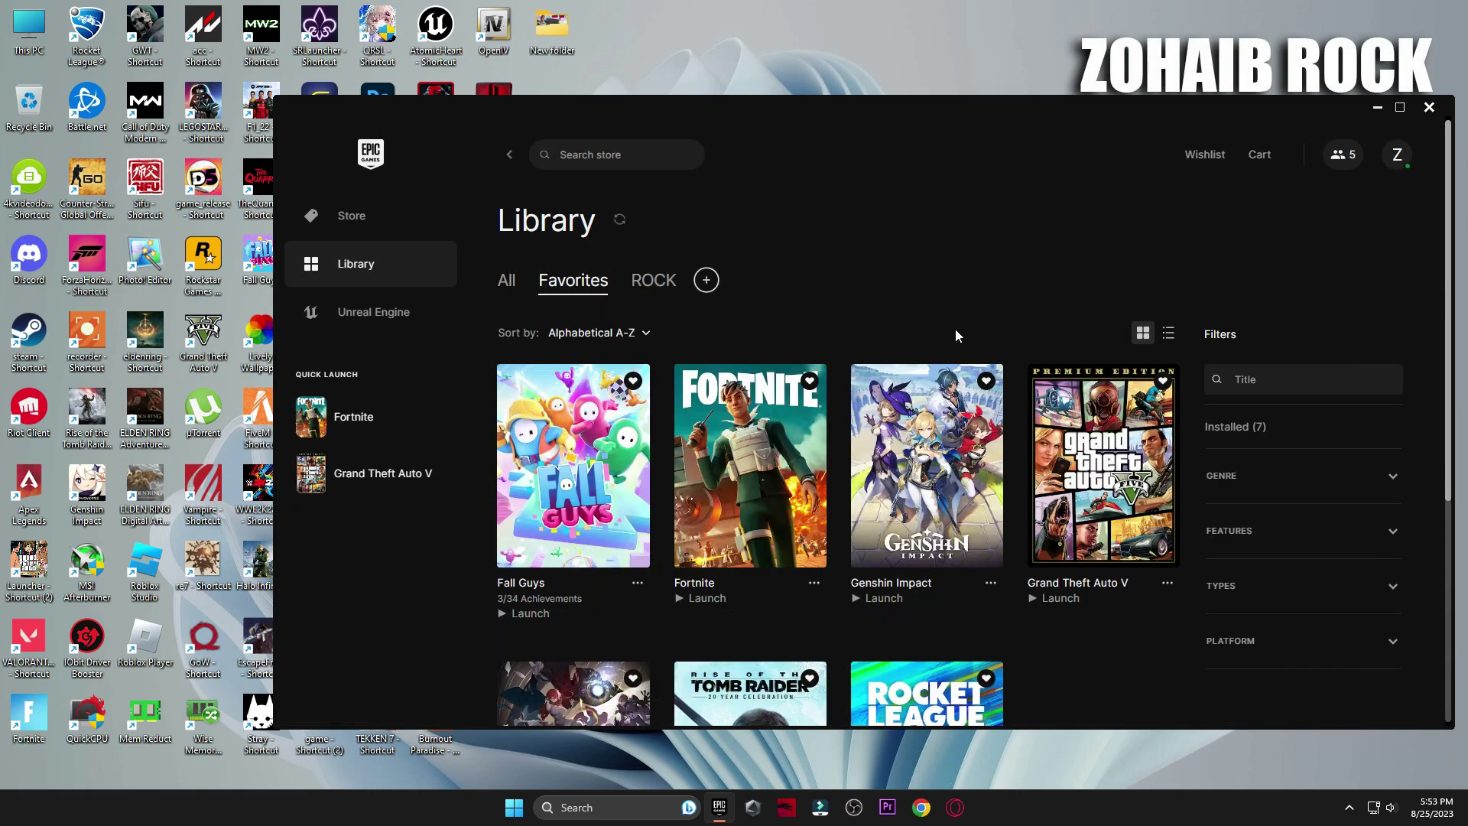
click(383, 687)
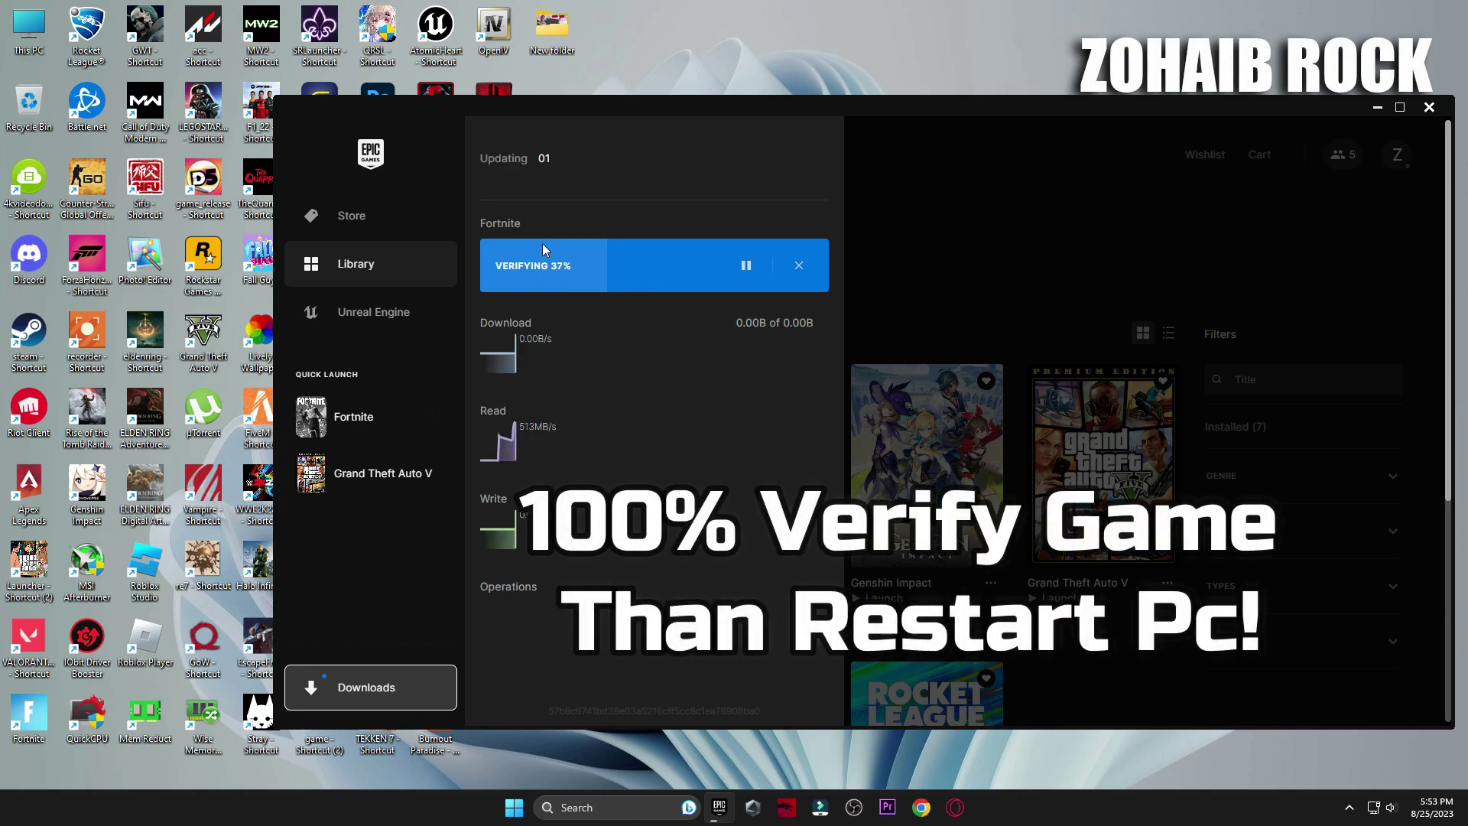
Open the Windows power options for restarting the PC.
key(super)
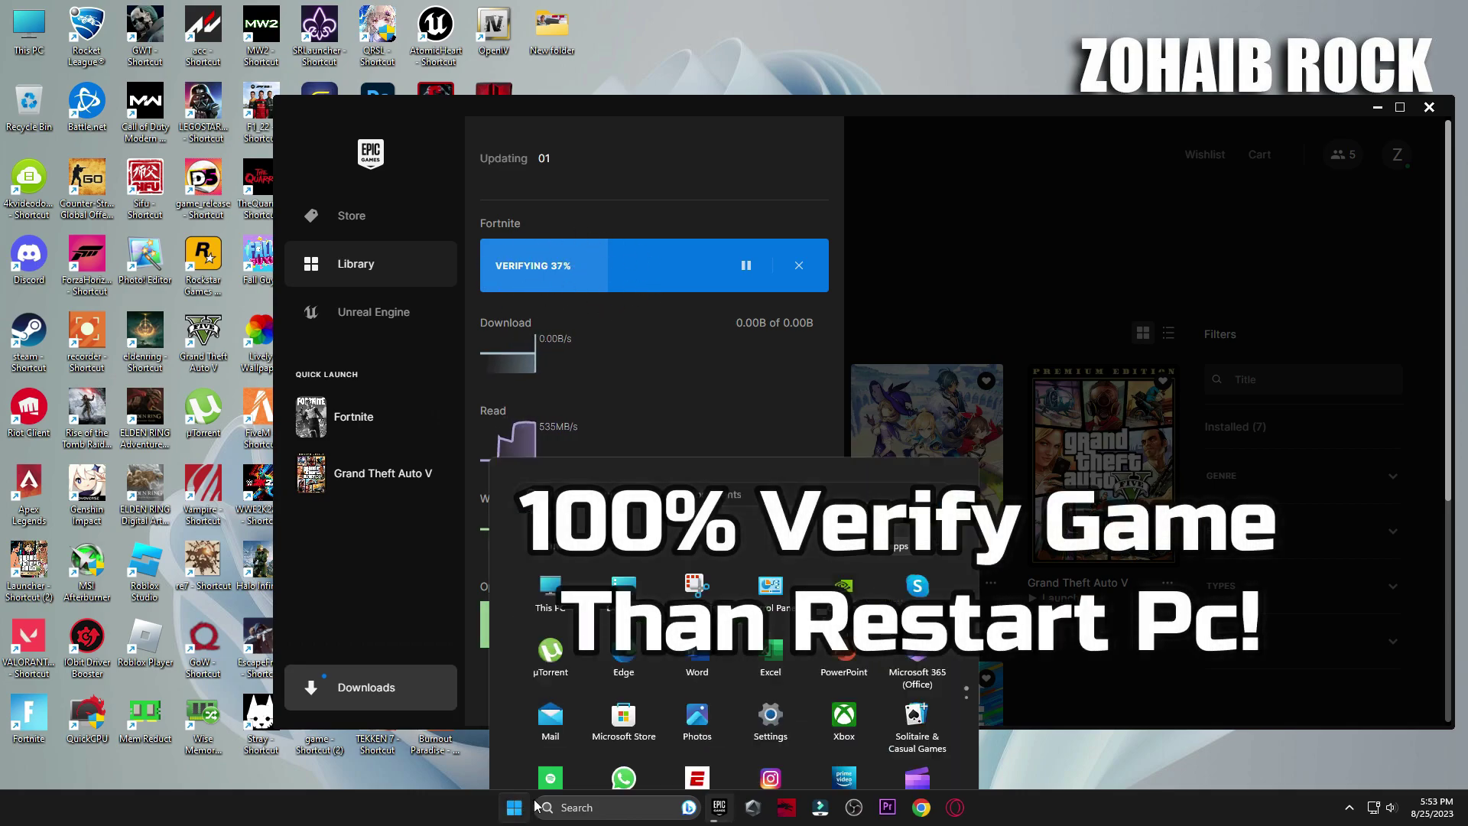
click(924, 755)
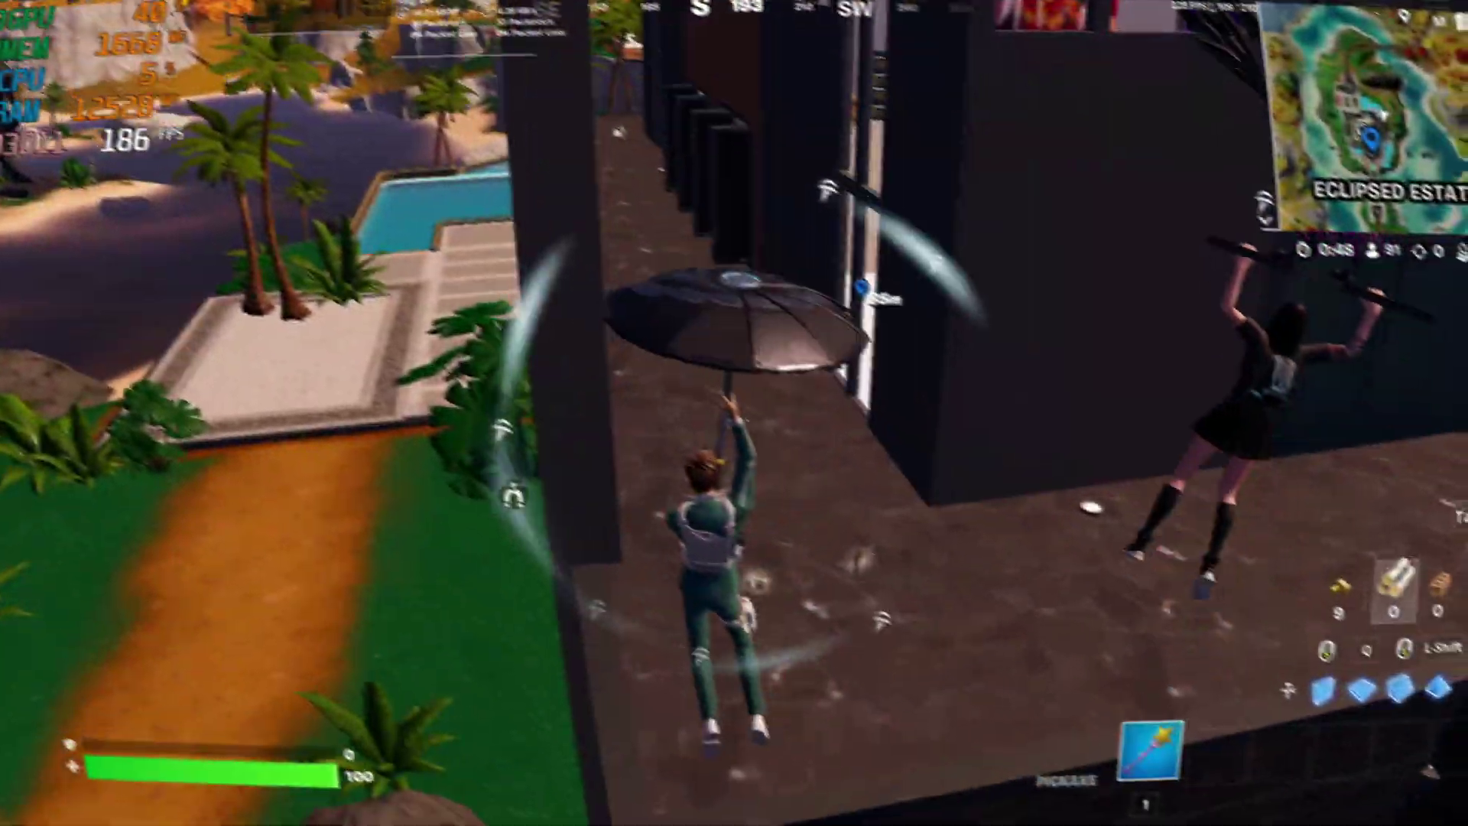
key(e)
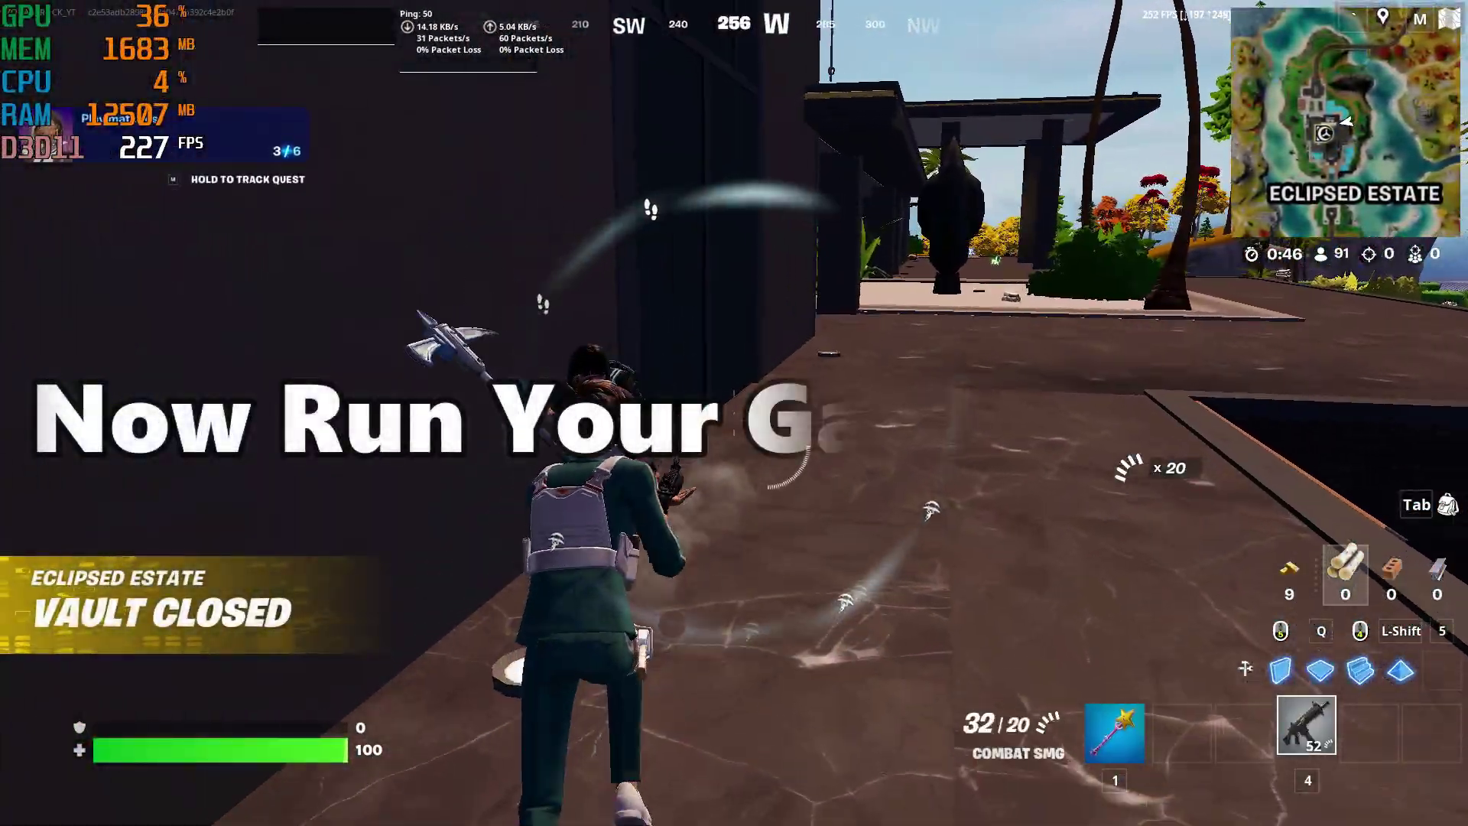
click(734, 413)
click(734, 413)
click(734, 413)
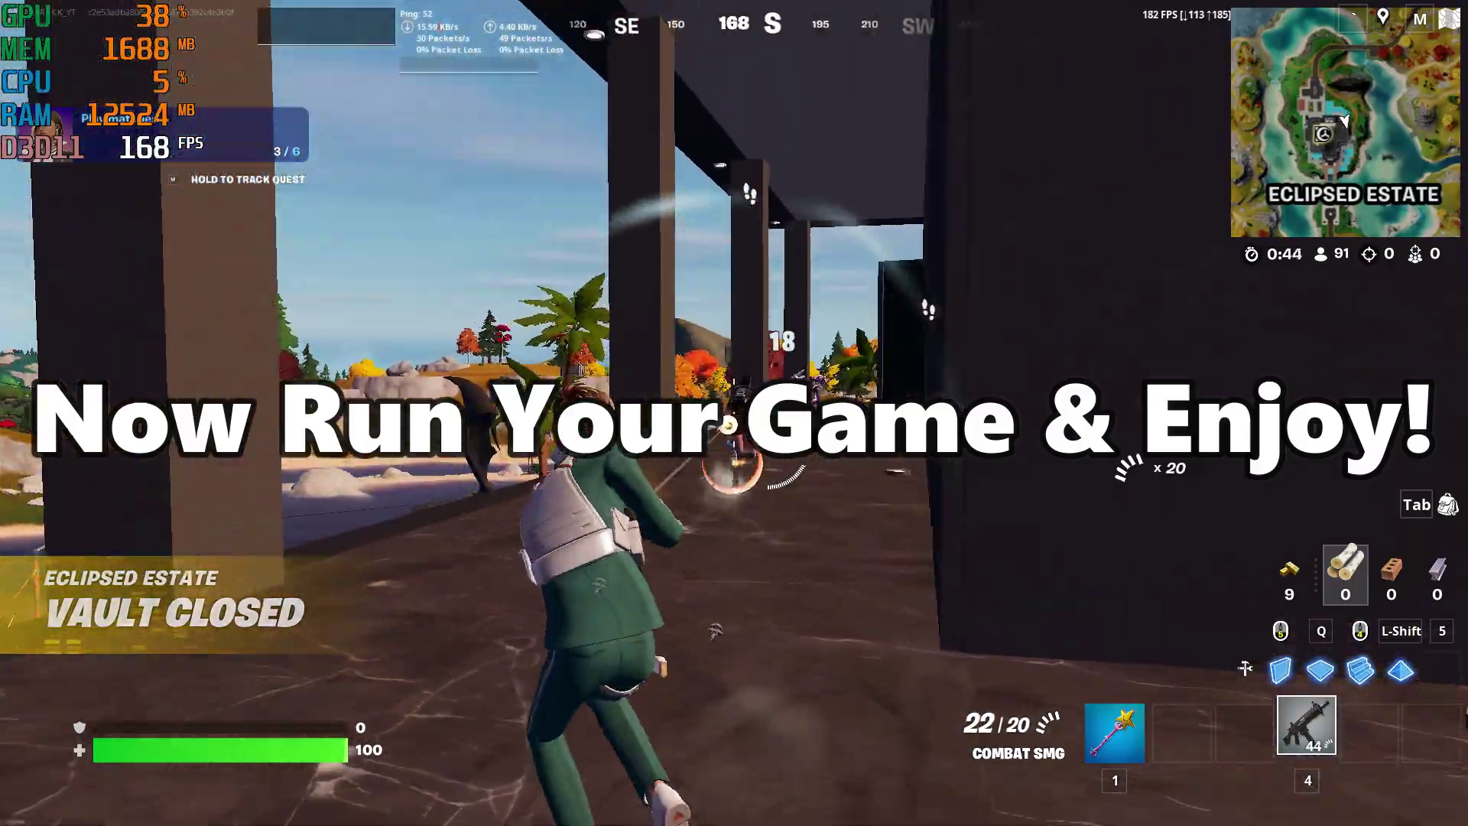
click(734, 413)
click(734, 413)
key(r)
key(e)
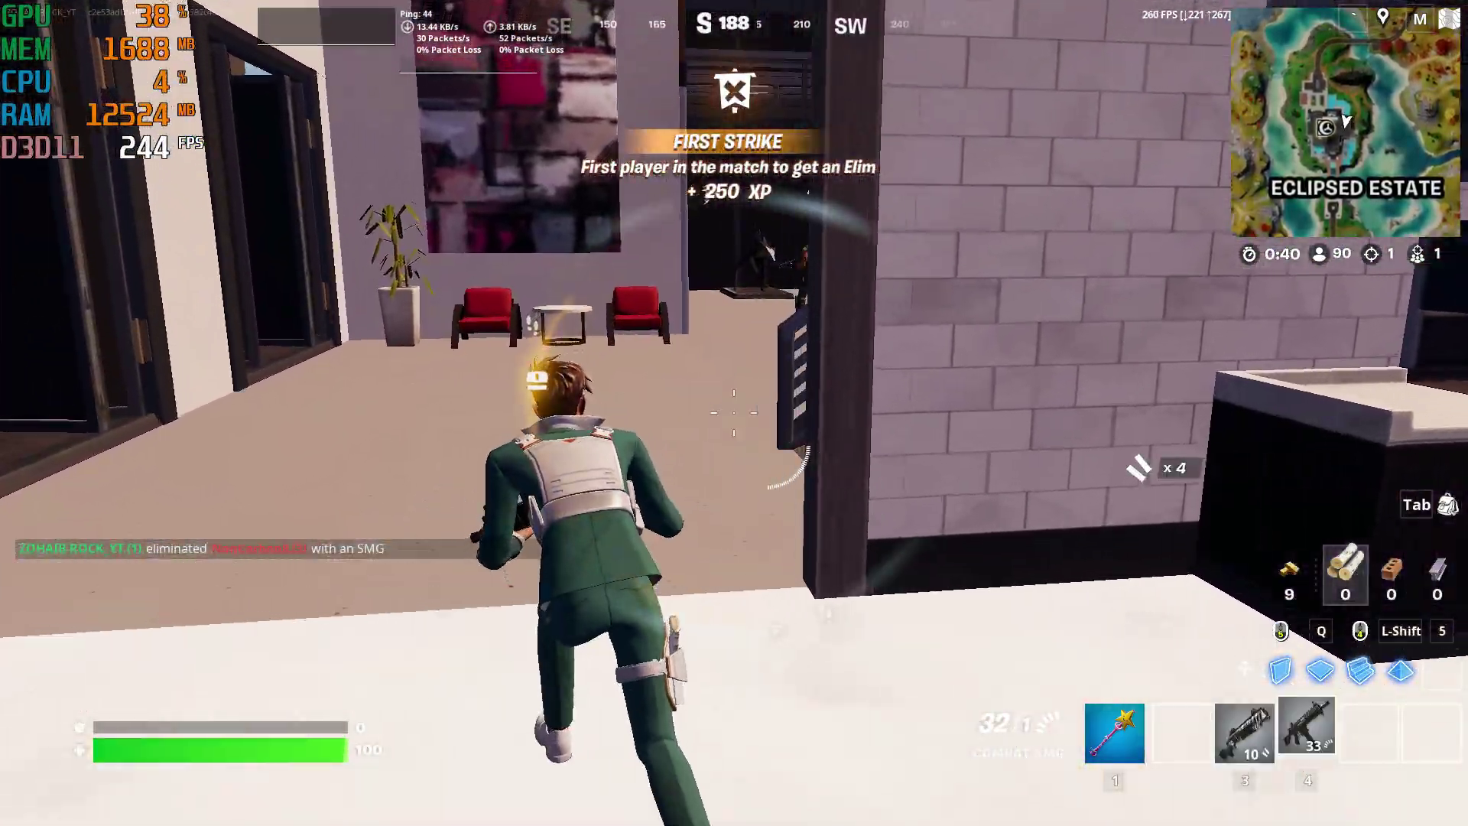
key(3)
key(w)
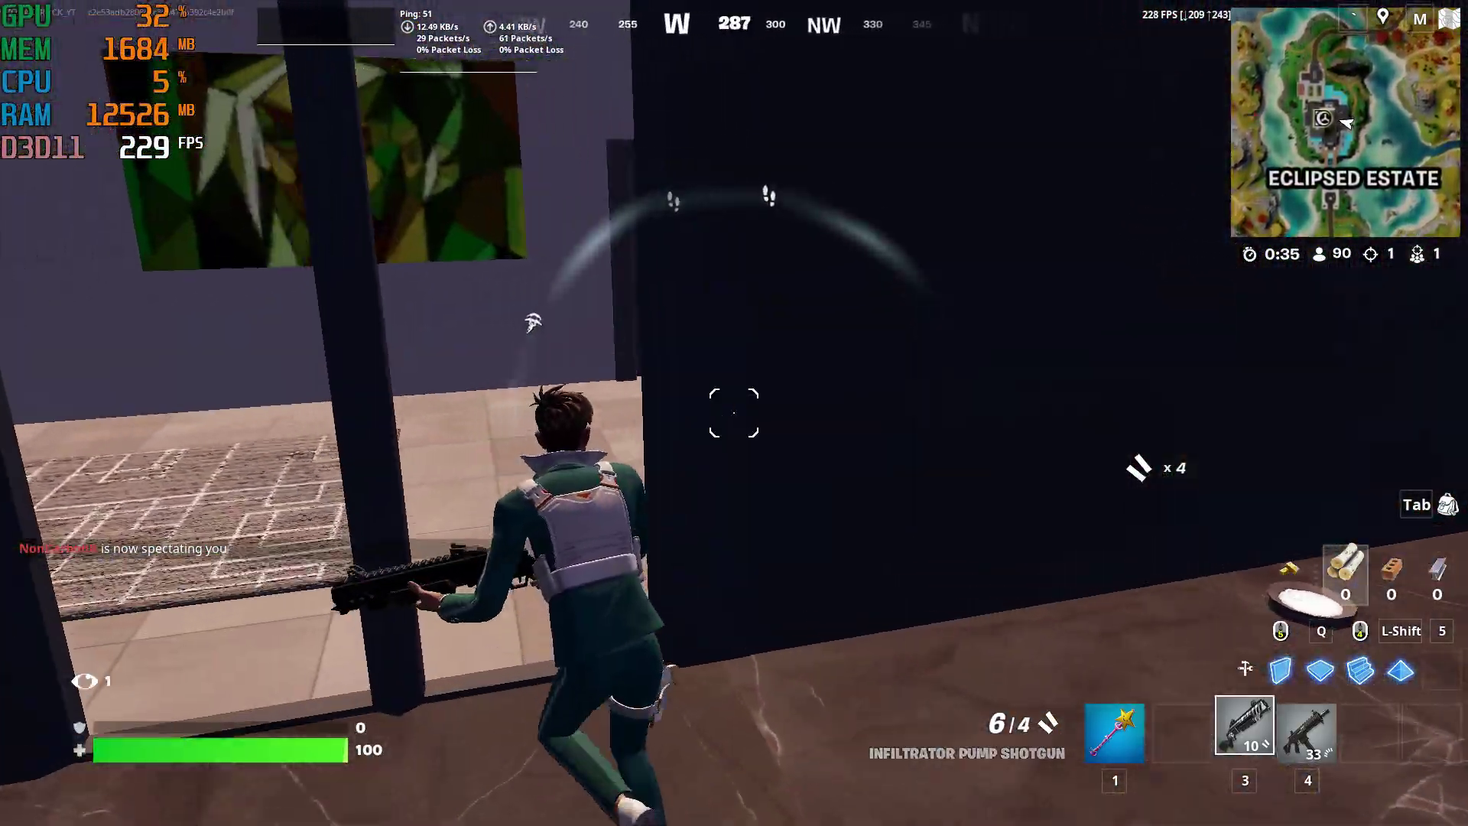
key(w)
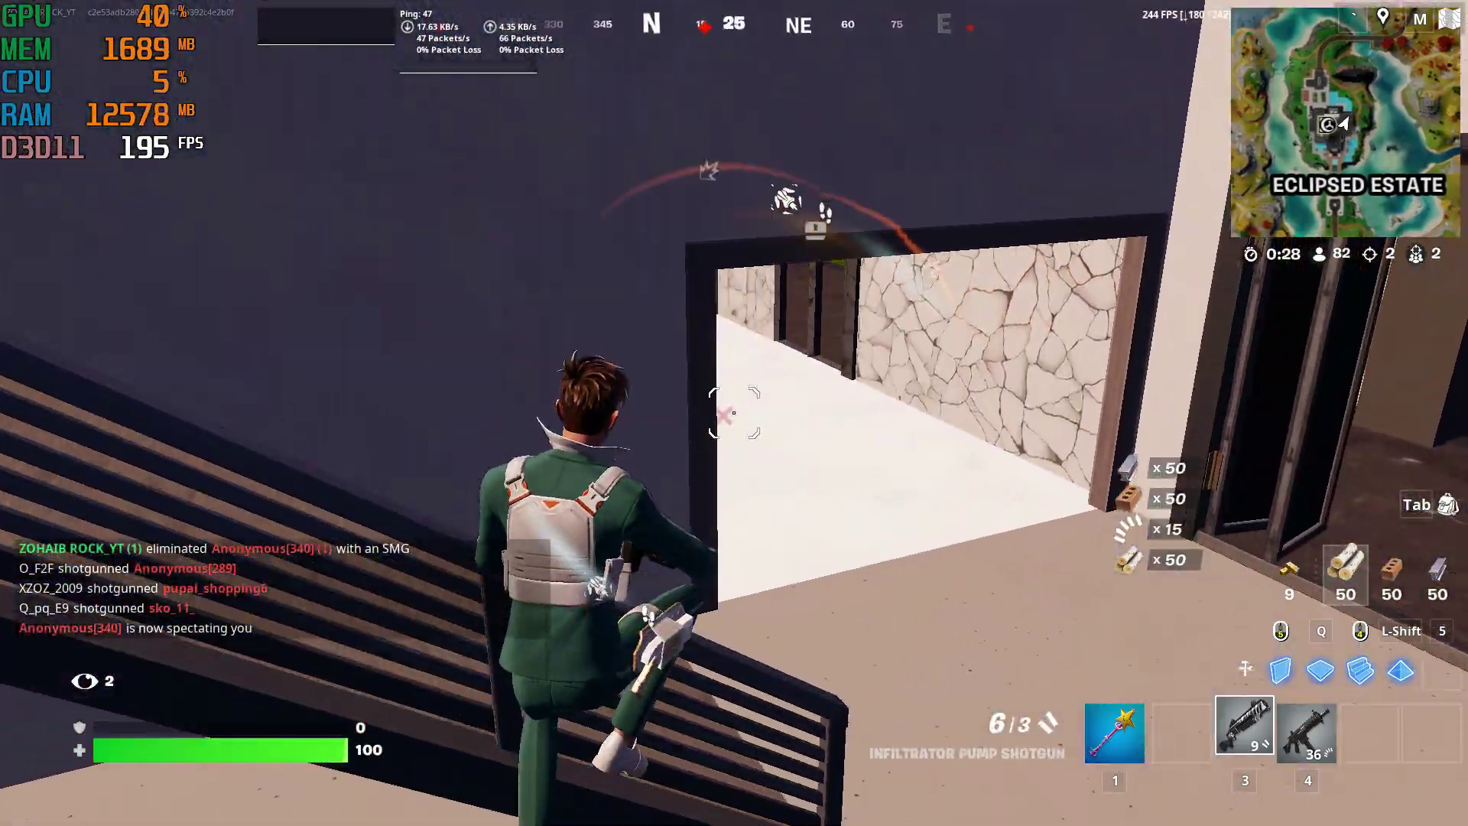
key(w)
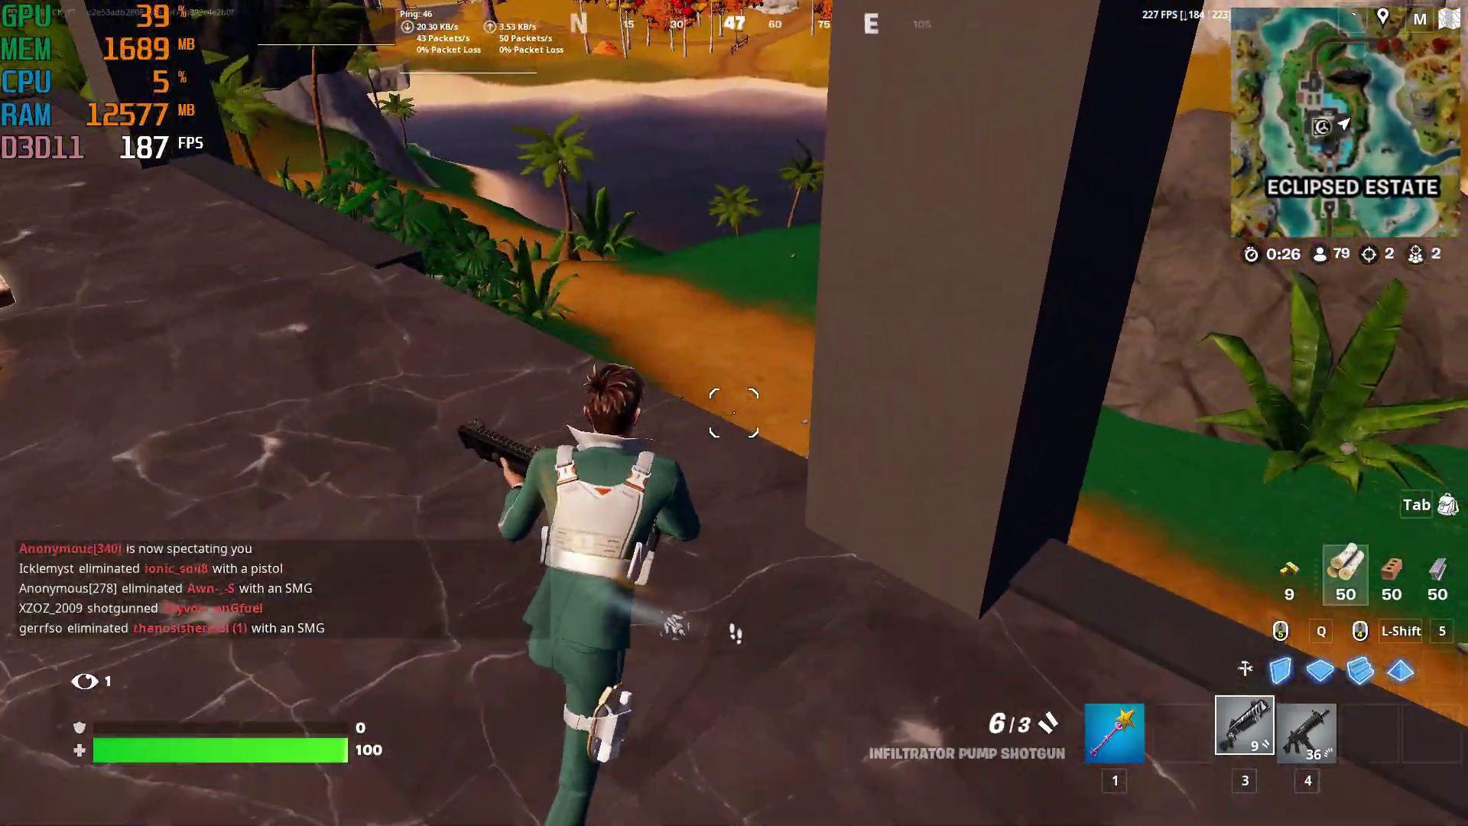